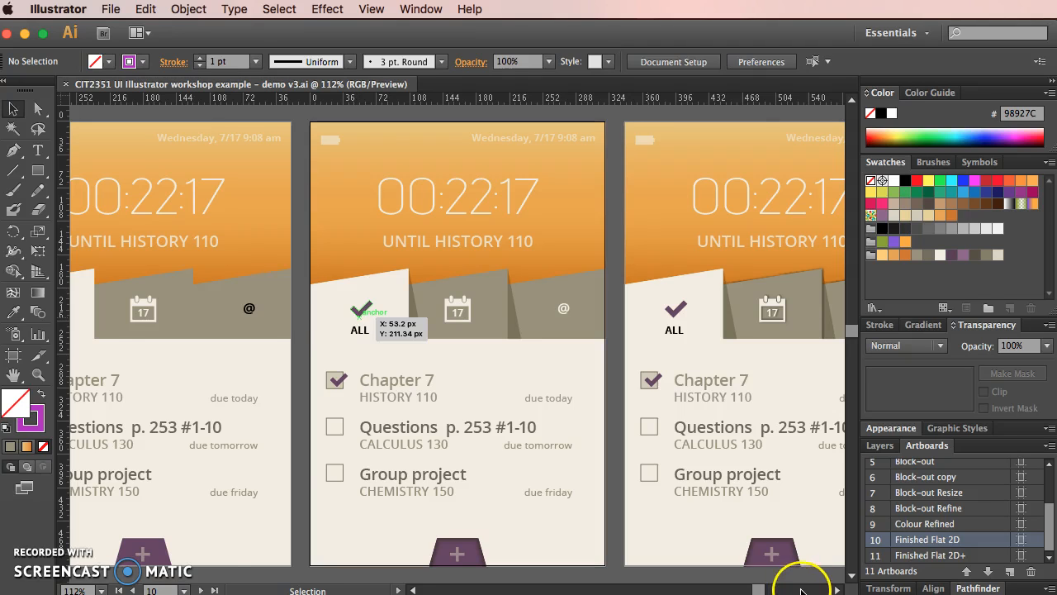
scroll(801, 589, right, 5)
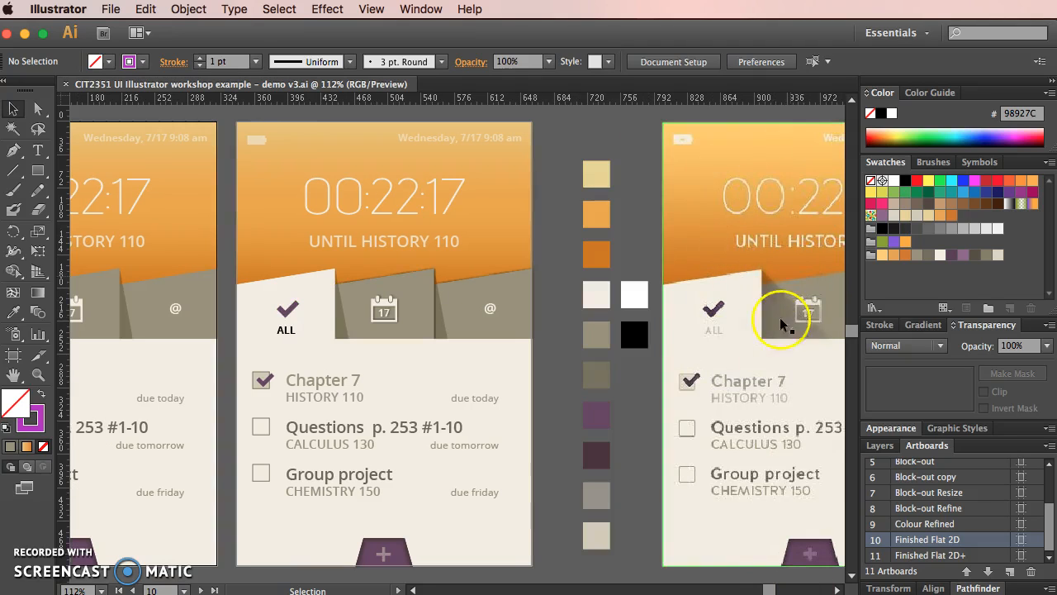
scroll(672, 567, left, 5)
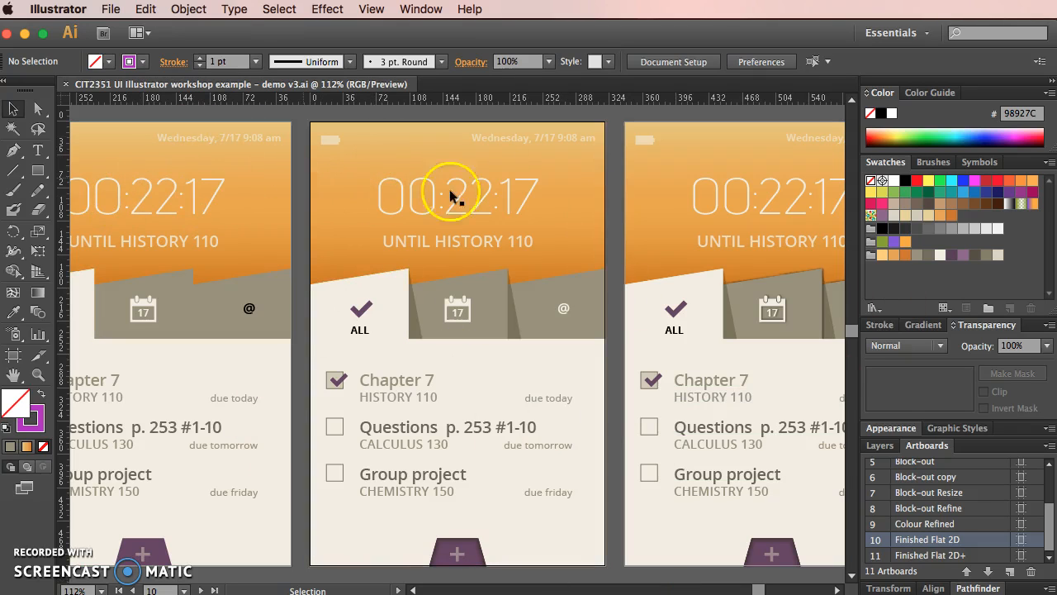
scroll(628, 109, left, 1)
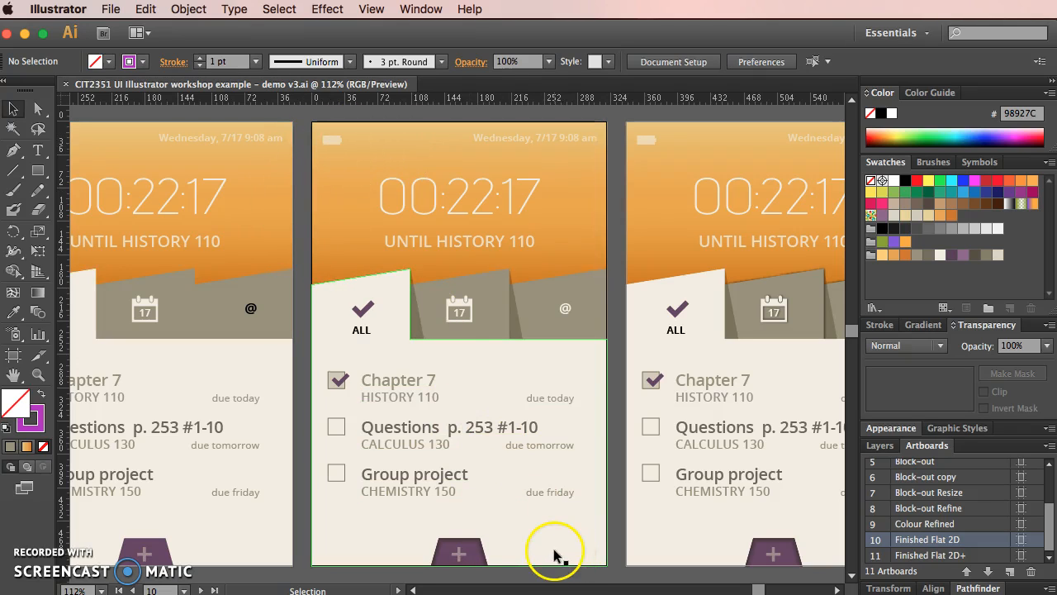
drag(310, 118, 609, 567)
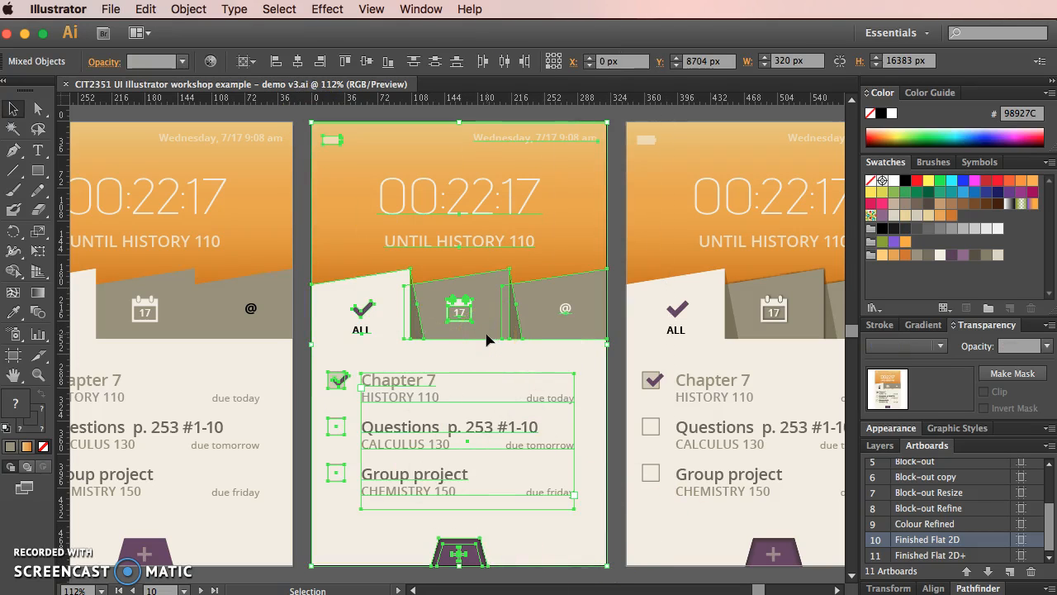
click(611, 115)
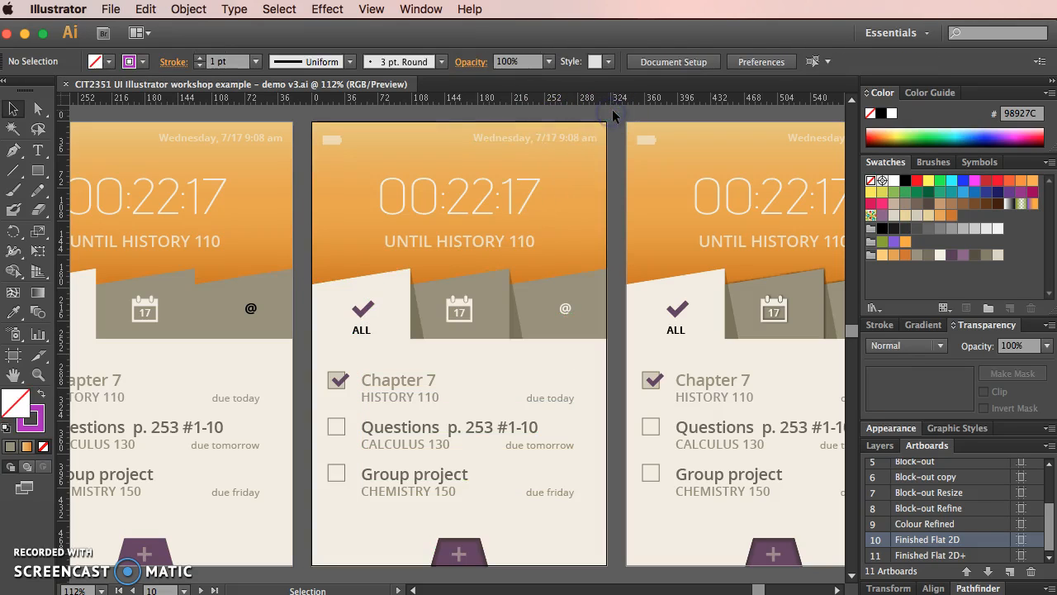
click(483, 117)
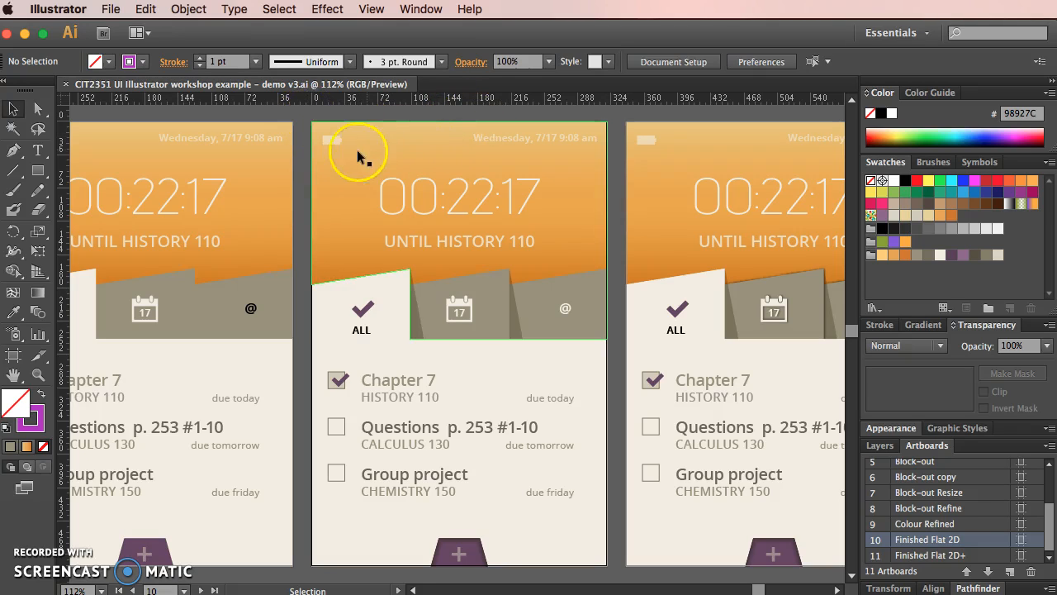
- Isolate the Screen Elements group on the Finished Flat 2D artboard and copy its orange gradient header shape
click(388, 154)
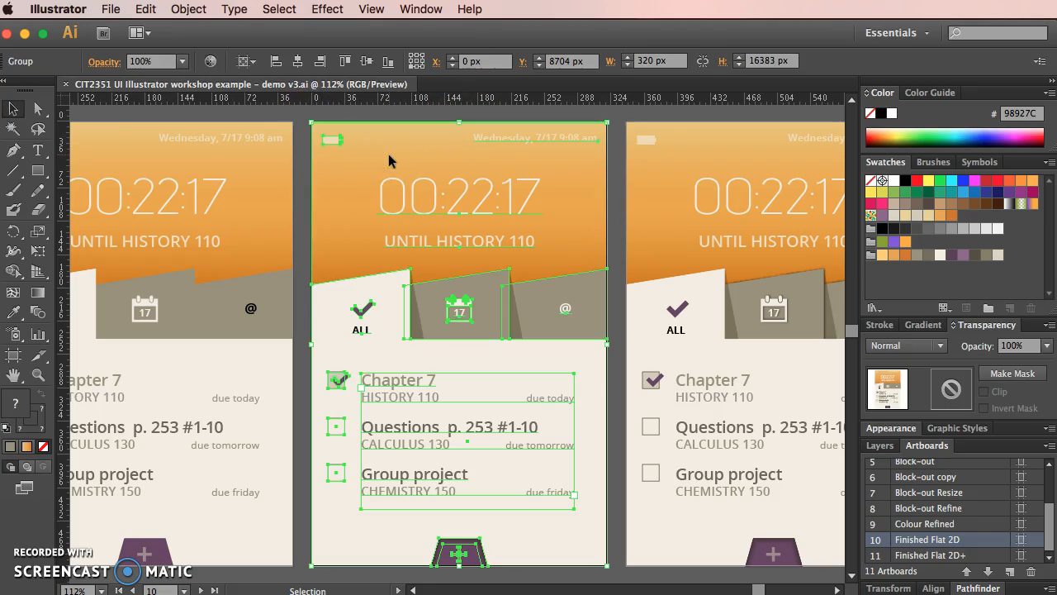
double_click(391, 161)
click(390, 160)
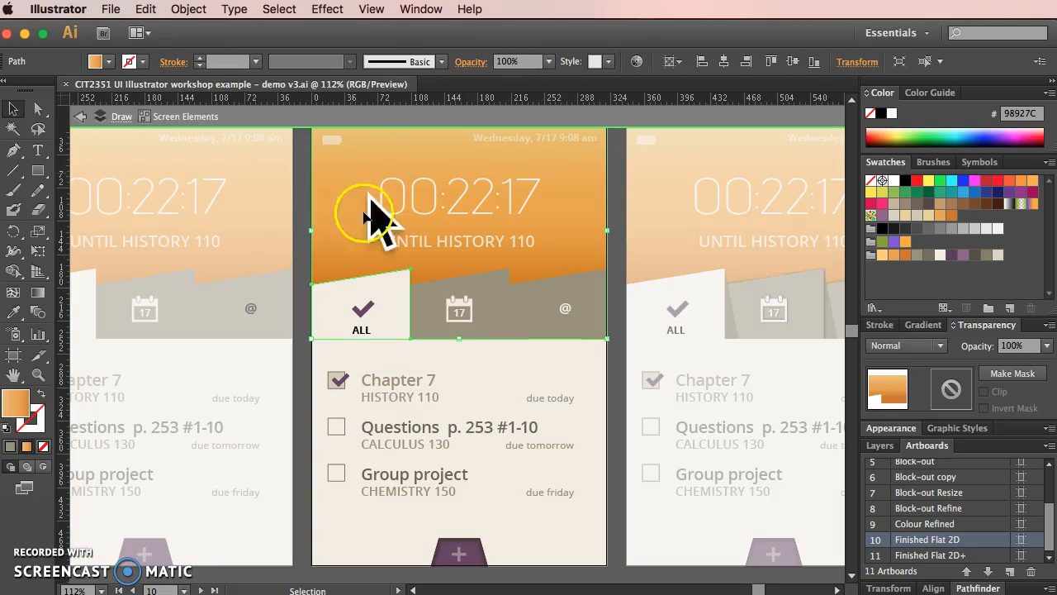
click(341, 200)
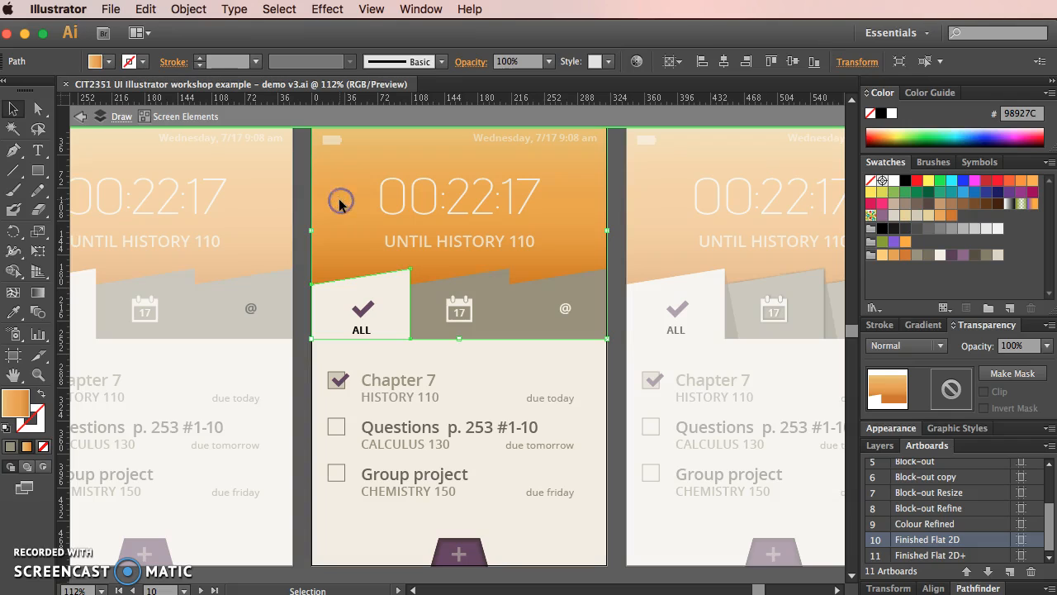
key(a)
key(v)
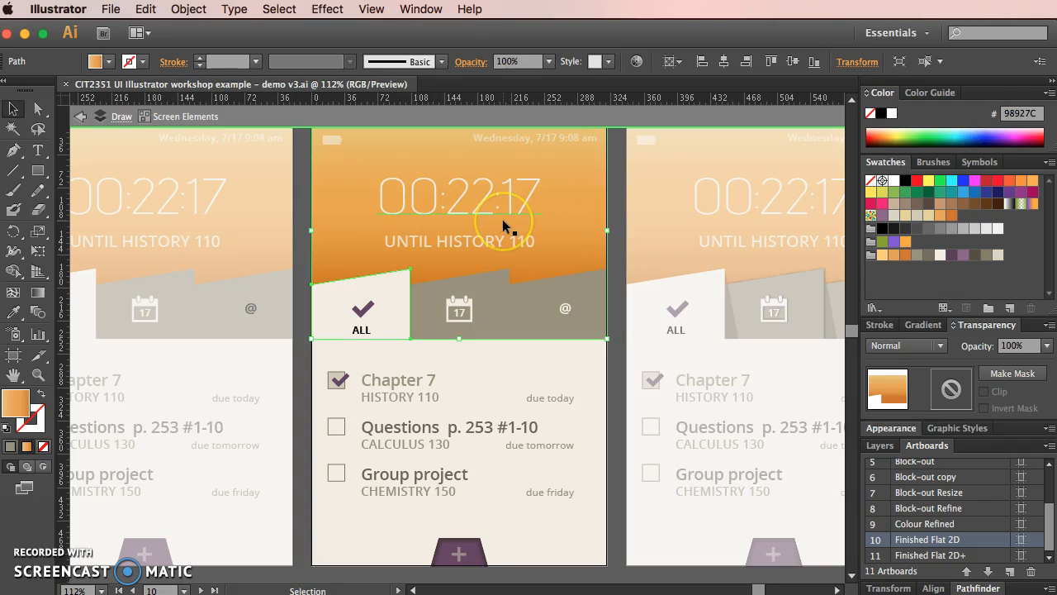
- Switch to Photoshop and create a new document with the Mobile & Devices preset at 320 x 480 pixels
key(super+Tab)
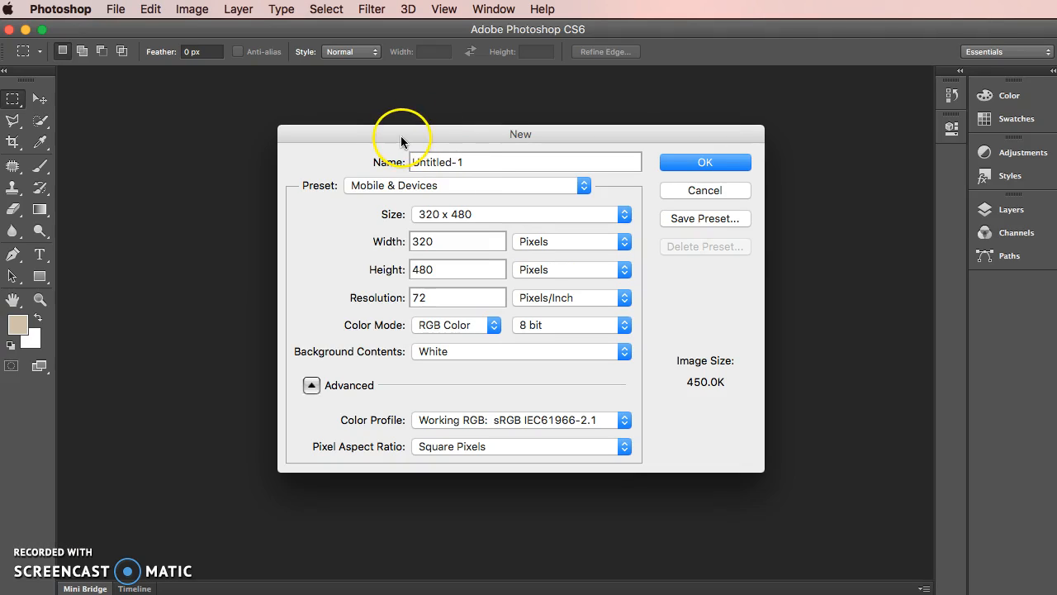
click(446, 184)
click(436, 185)
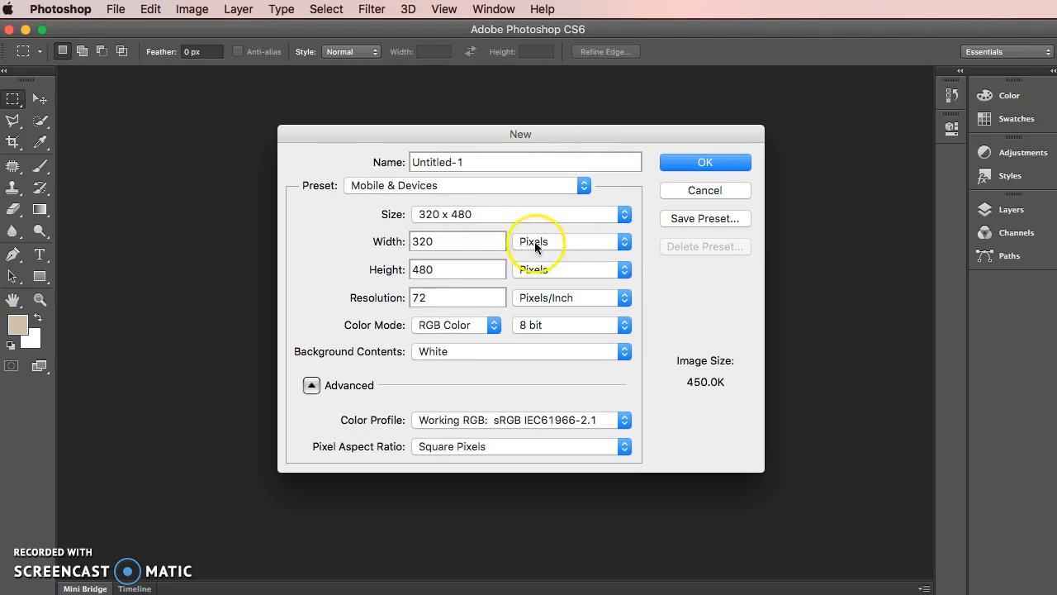
click(529, 215)
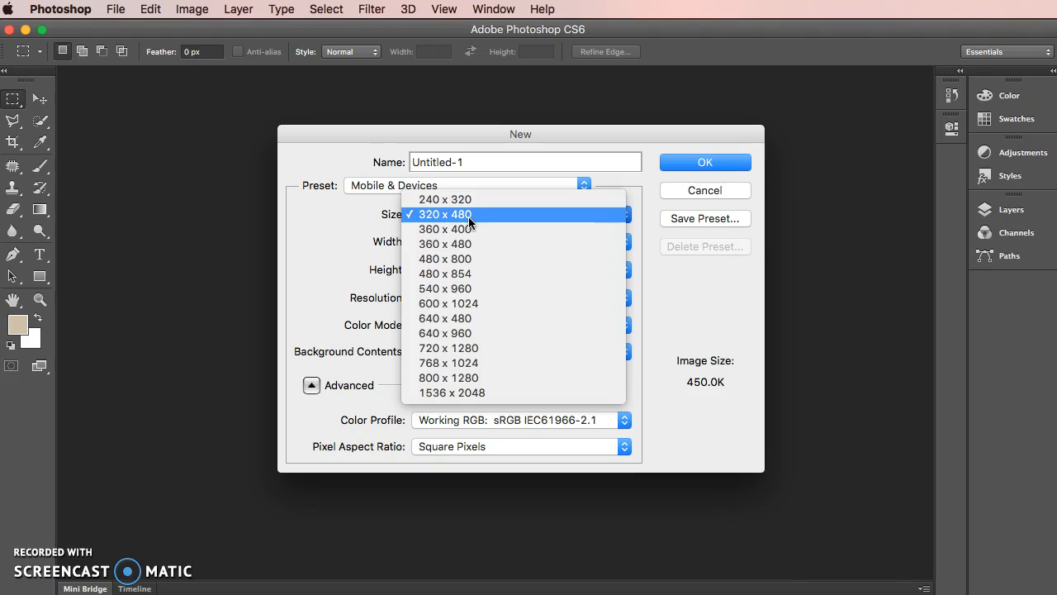
click(537, 215)
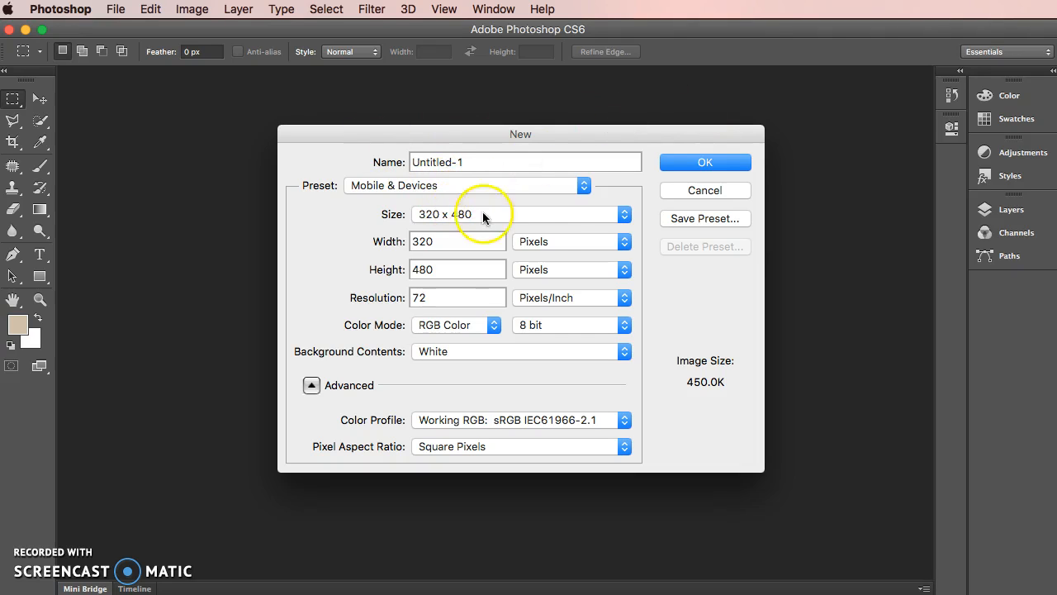
click(717, 163)
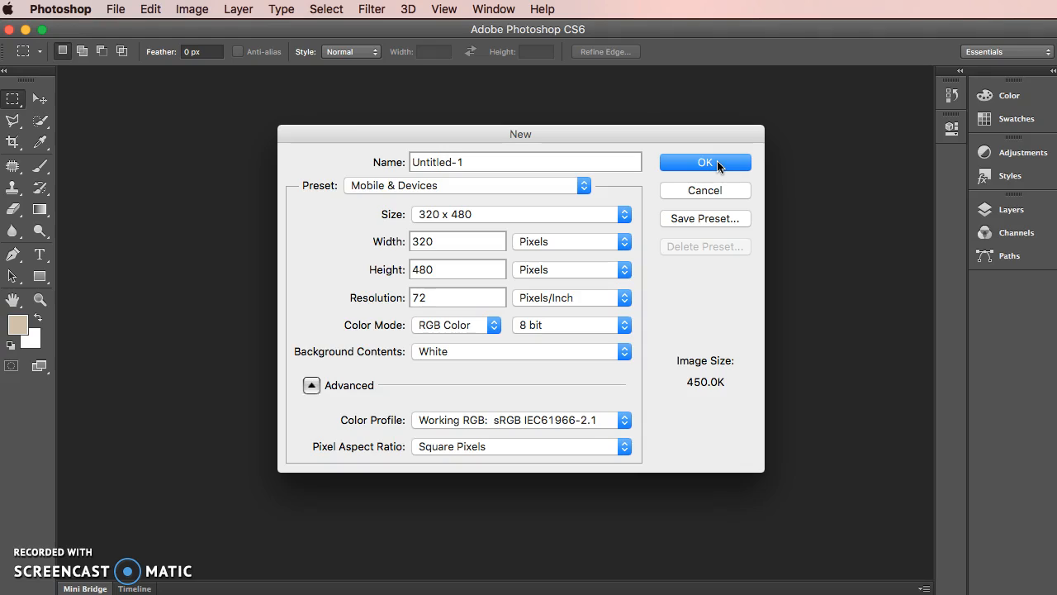
click(717, 164)
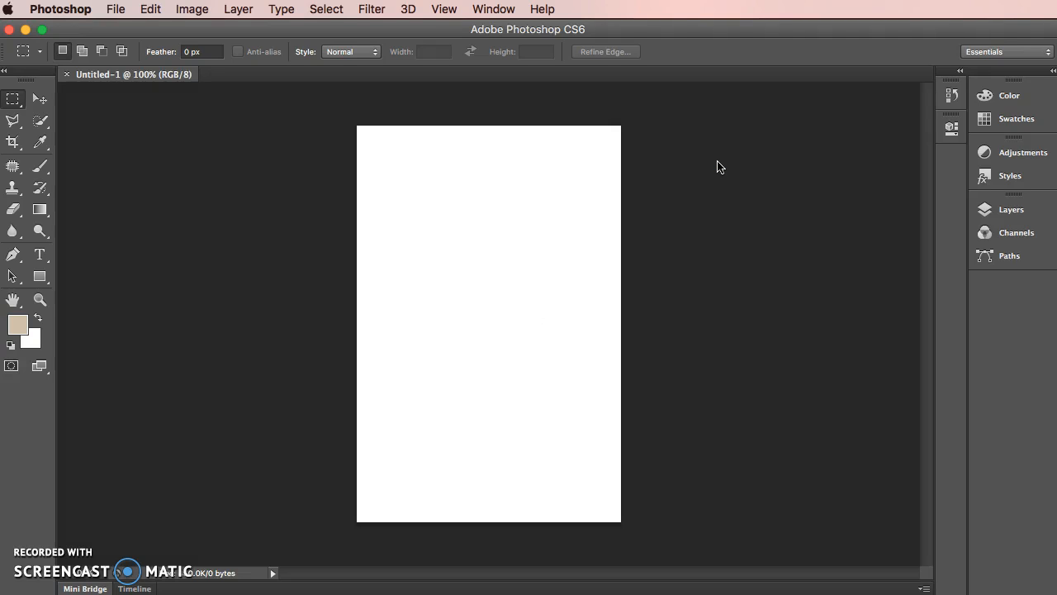
- Try pasting the copied header shape as Pixels, check its layer, and undo the paste
key(super+v)
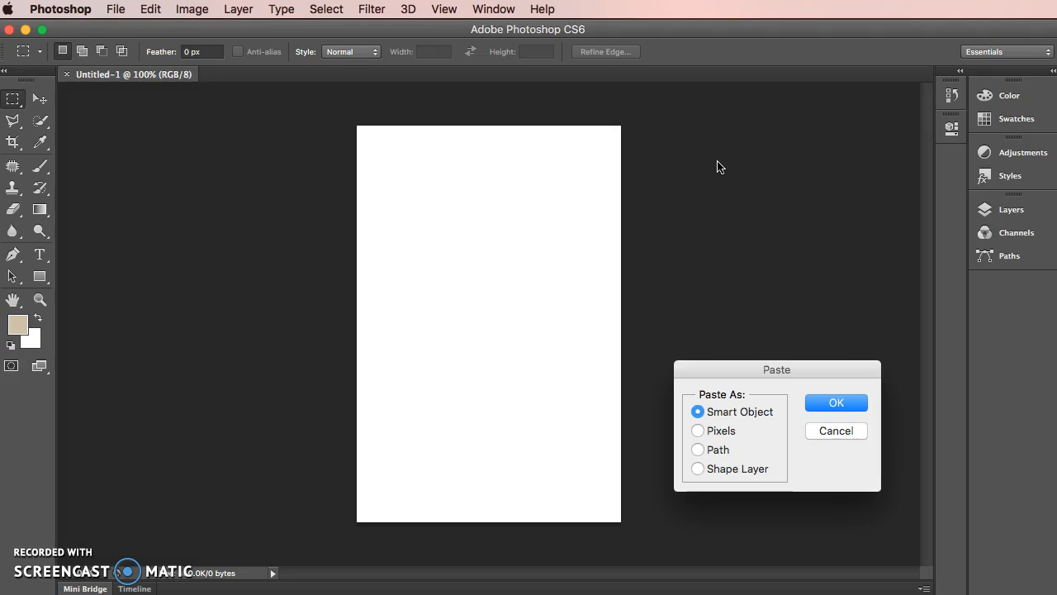
drag(826, 370, 836, 171)
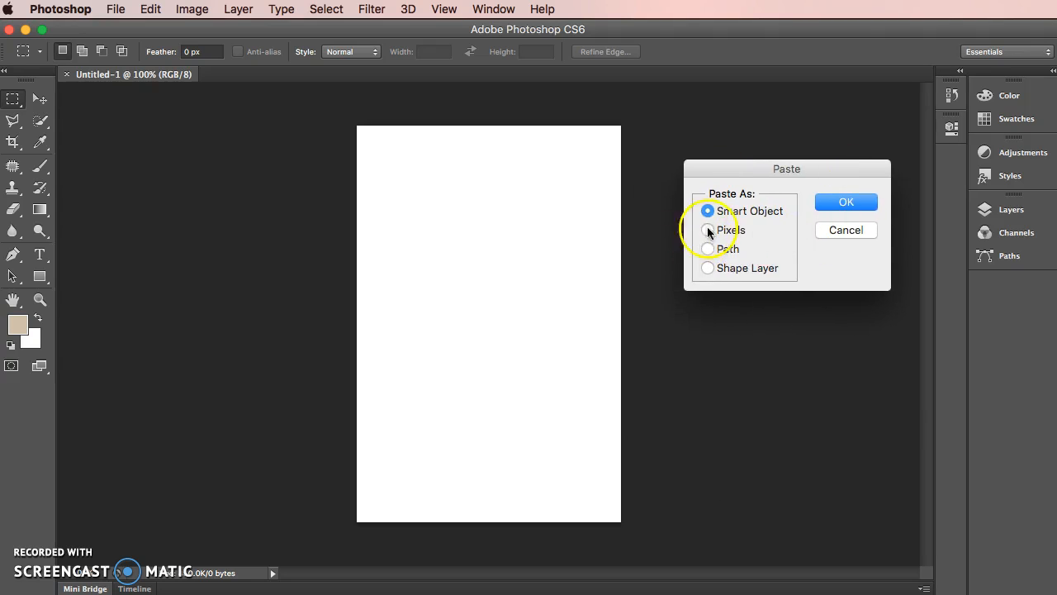
click(706, 231)
click(849, 204)
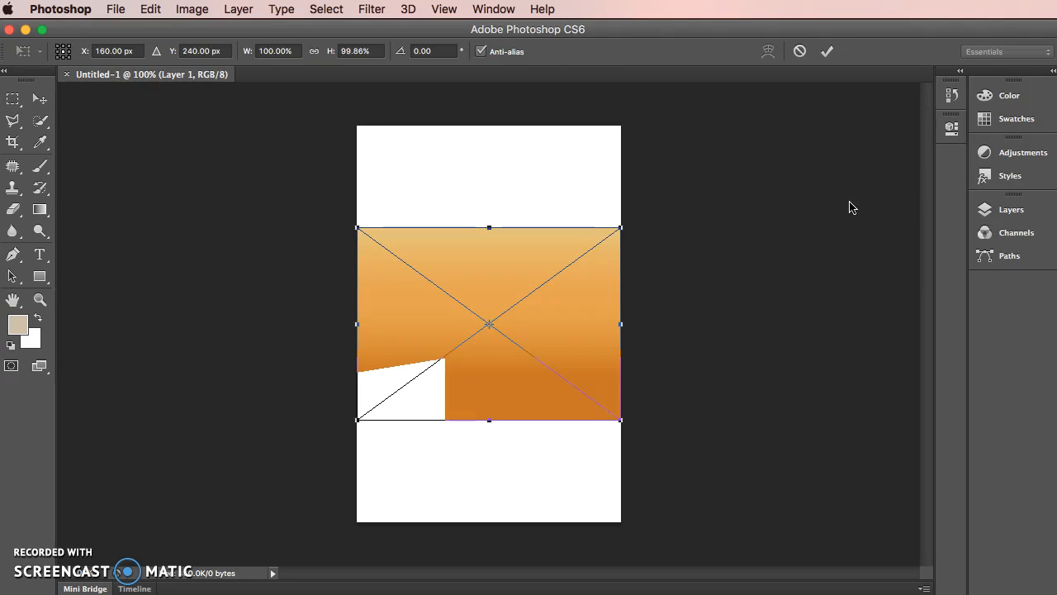
key(Return)
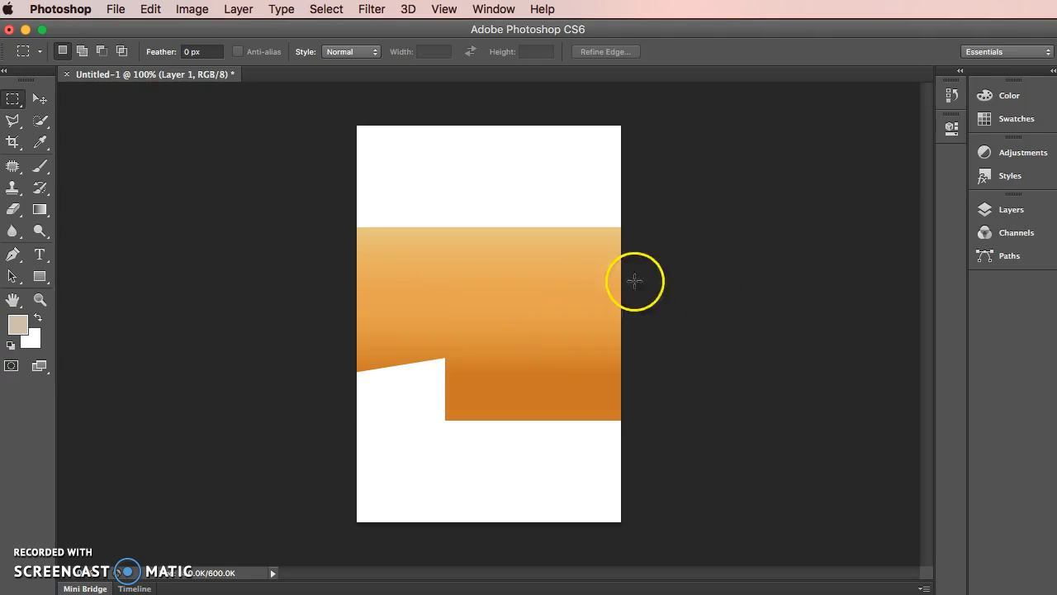
click(1004, 216)
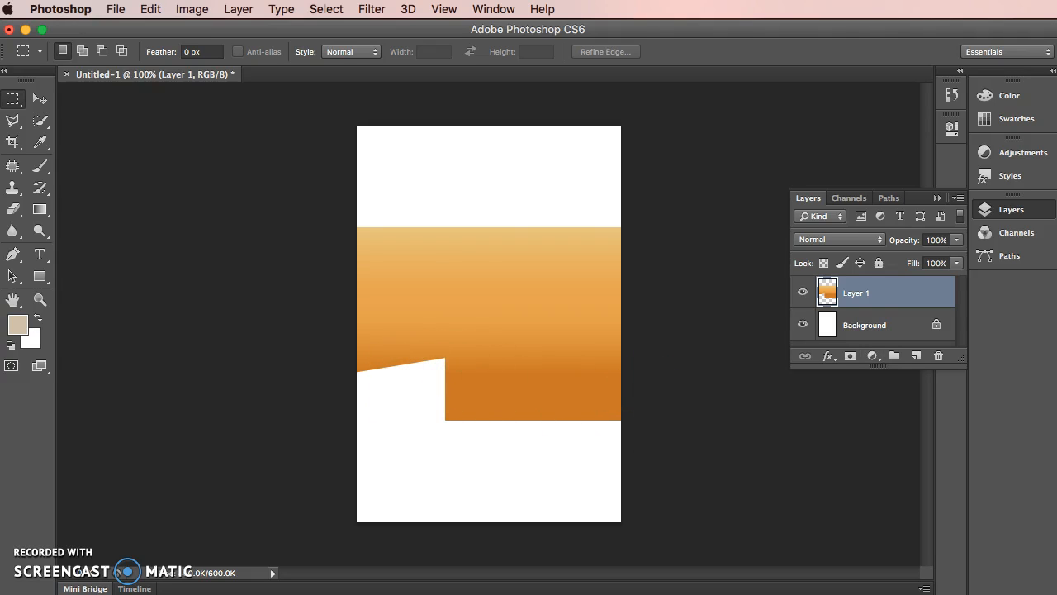
key(super+z)
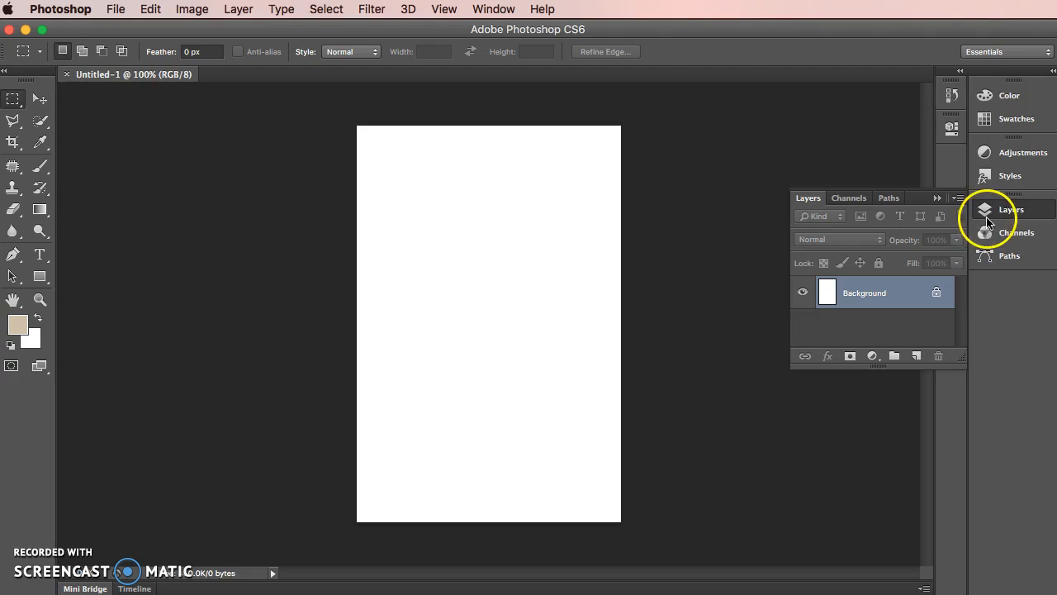
- Try pasting the copied header shape as a Path, and undo it
key(super+v)
click(721, 248)
click(848, 204)
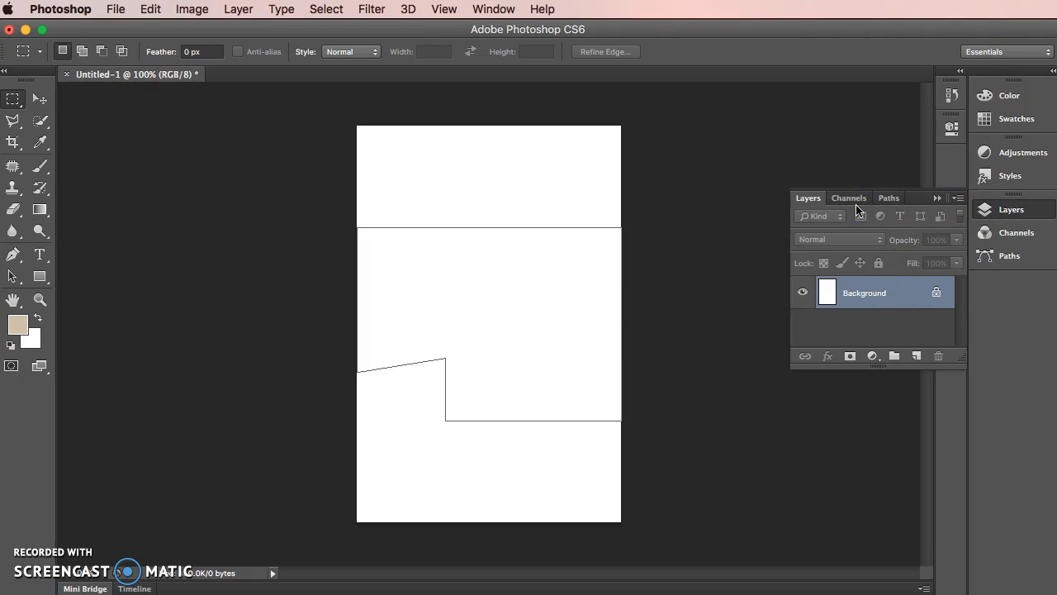
key(super+z)
click(855, 208)
- Try pasting the copied header shape as a Shape Layer, and undo it
key(super+v)
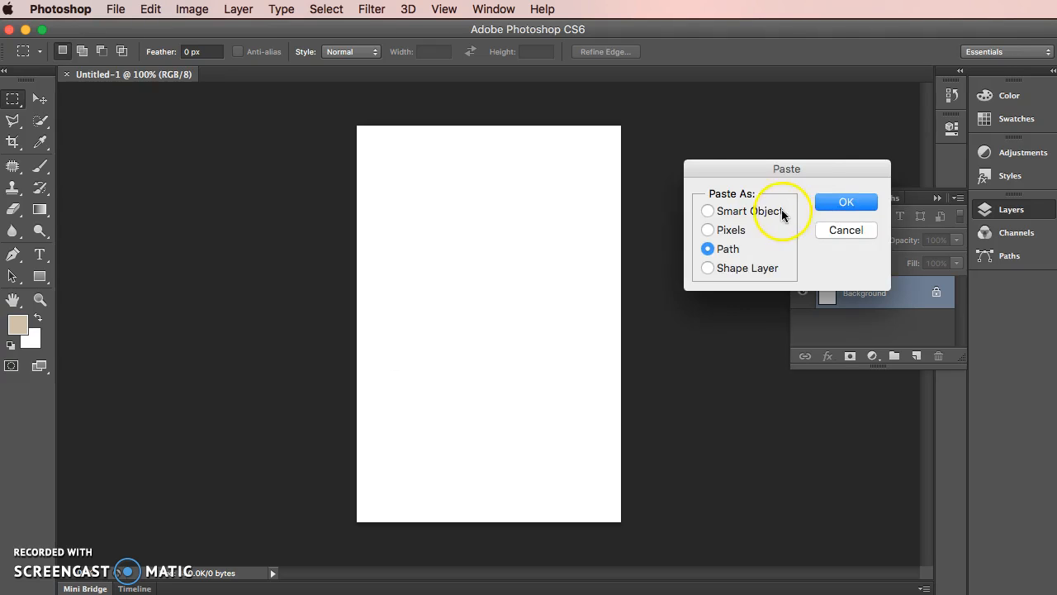
click(708, 267)
click(840, 204)
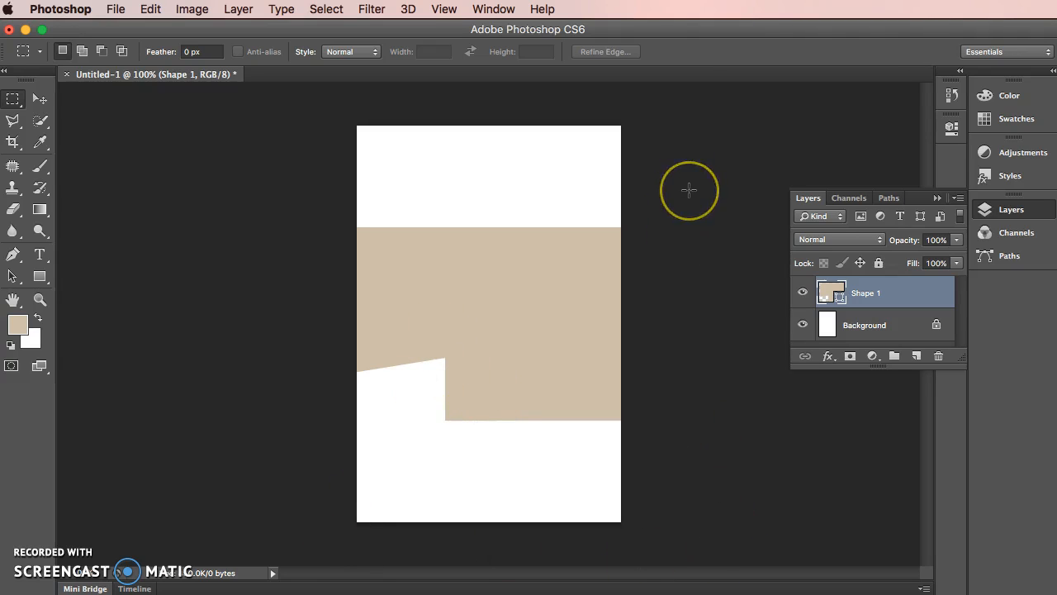
key(super+z)
- Paste the copied header shape as a Smart Object and move it up to the top edge of the canvas
key(super+v)
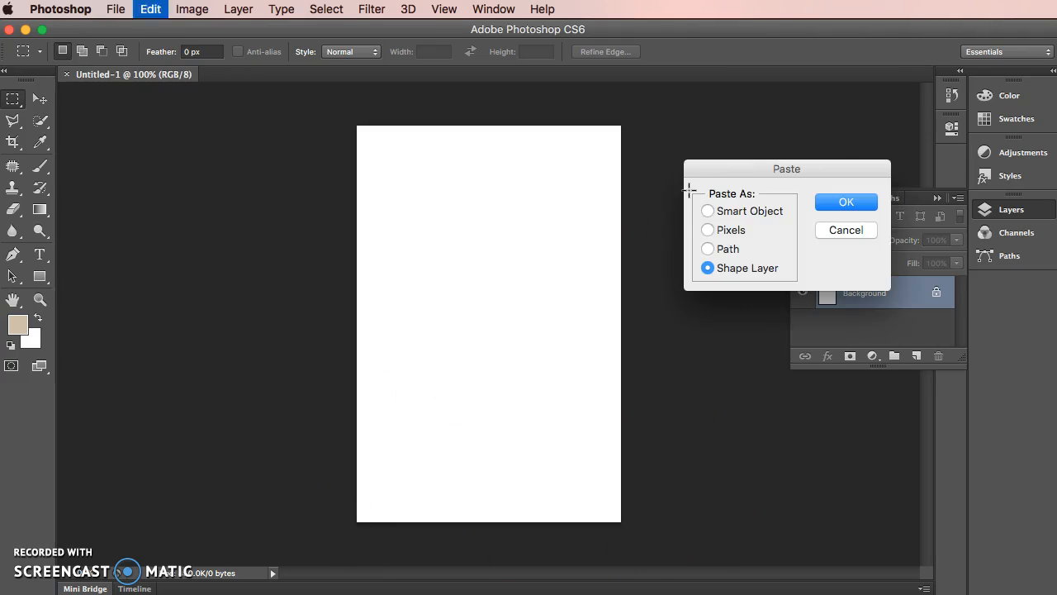
click(743, 210)
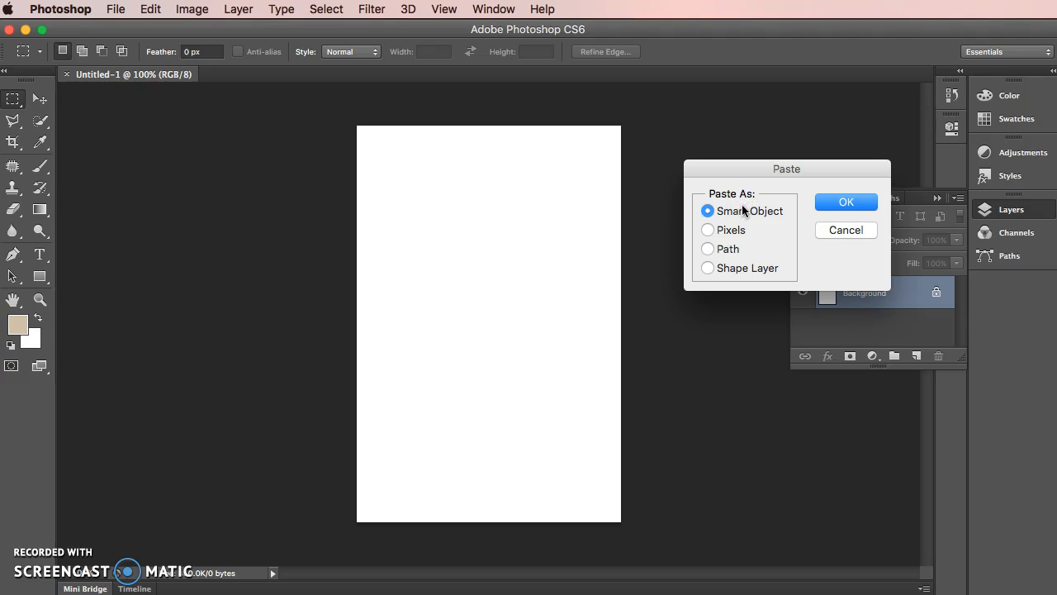
click(743, 210)
click(851, 203)
click(846, 202)
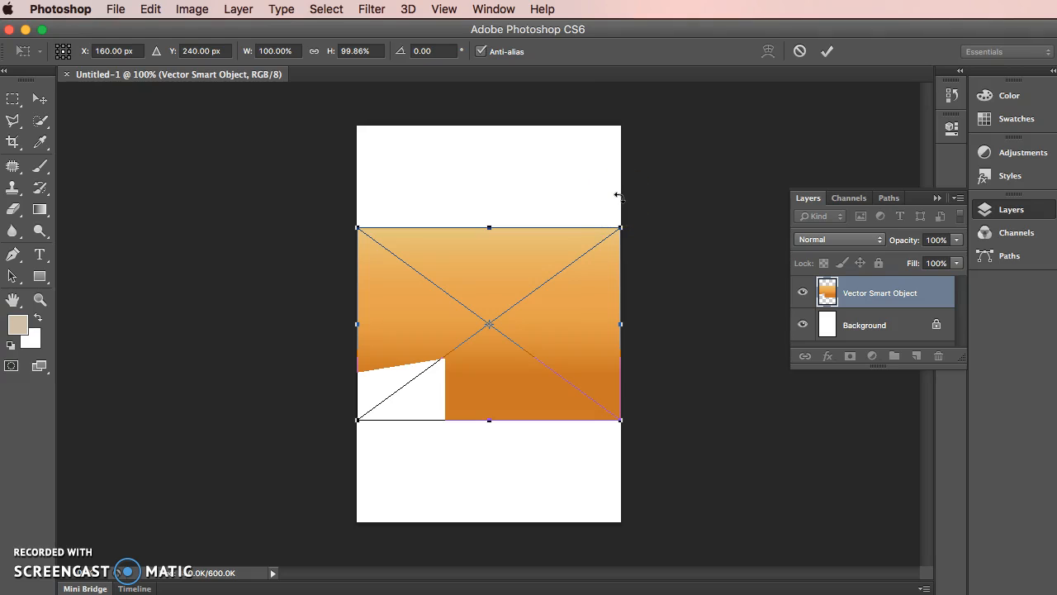
key(Return)
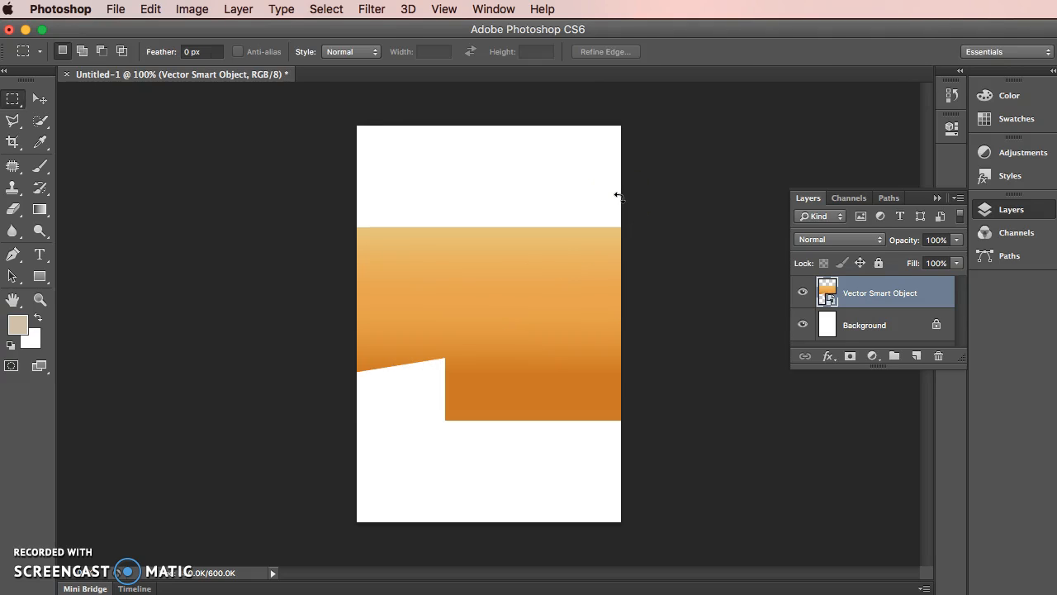
drag(575, 316, 580, 214)
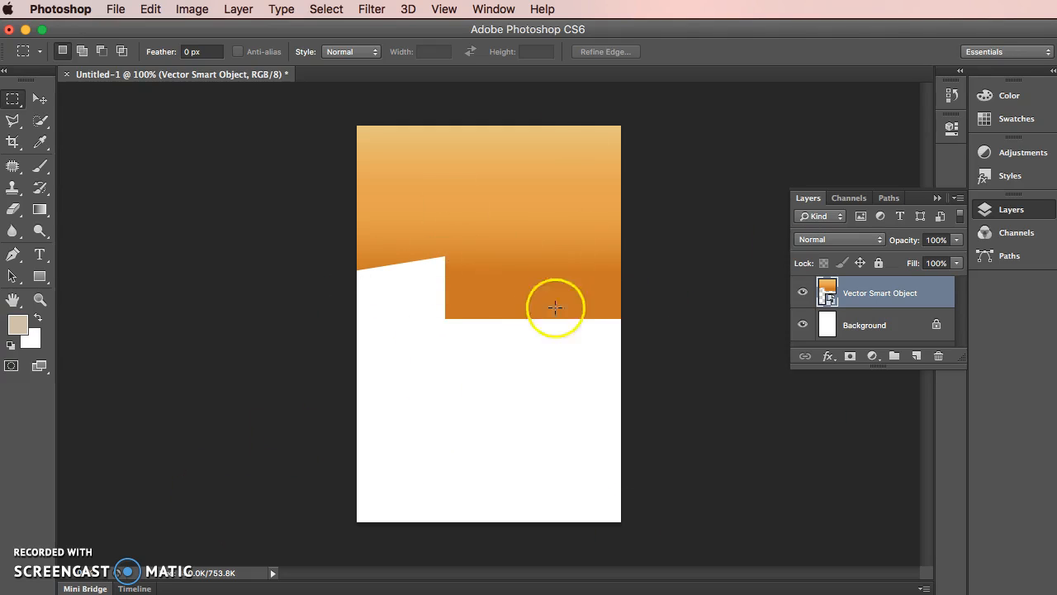
- Open the contents of the Vector Smart Object layer in Illustrator for editing
double_click(829, 289)
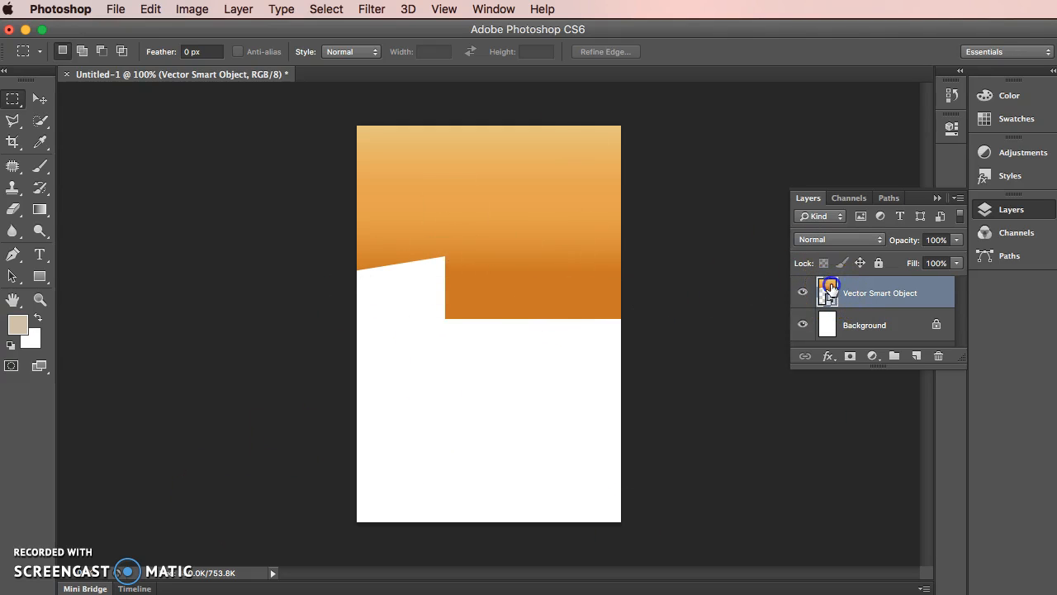
drag(850, 206, 578, 167)
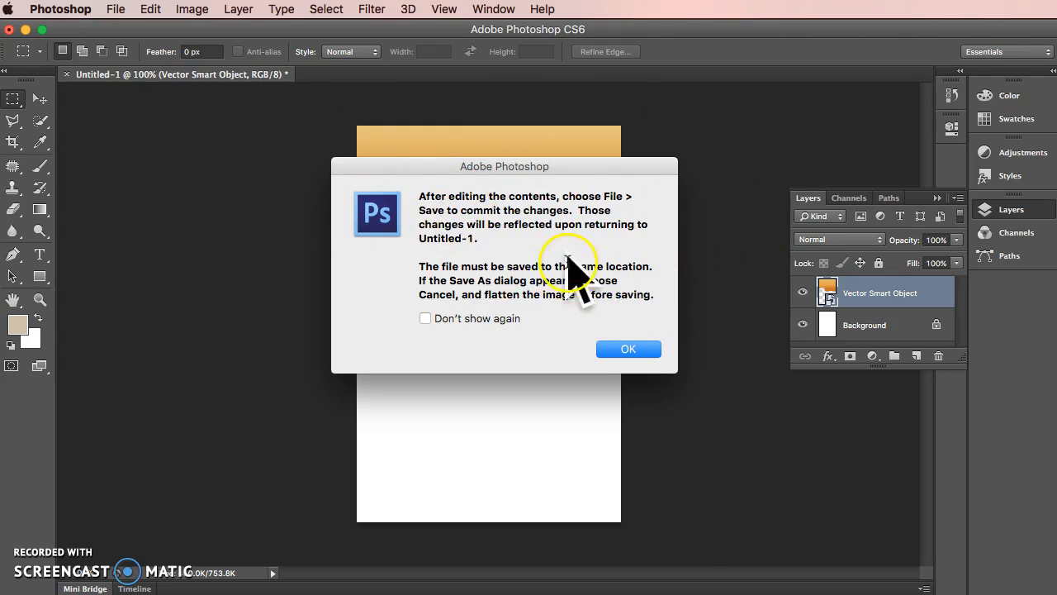
click(625, 350)
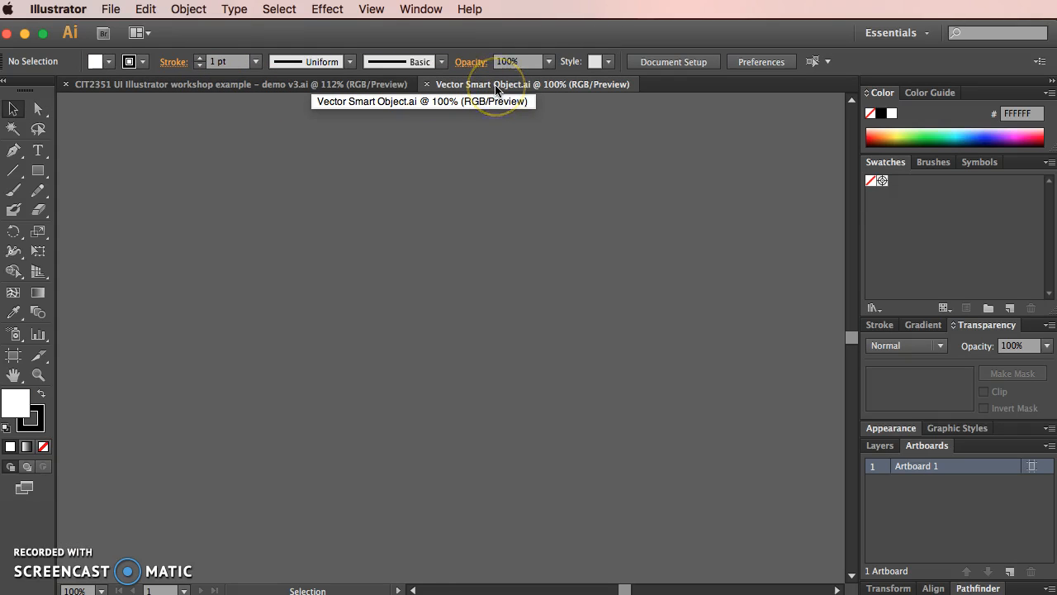
click(526, 88)
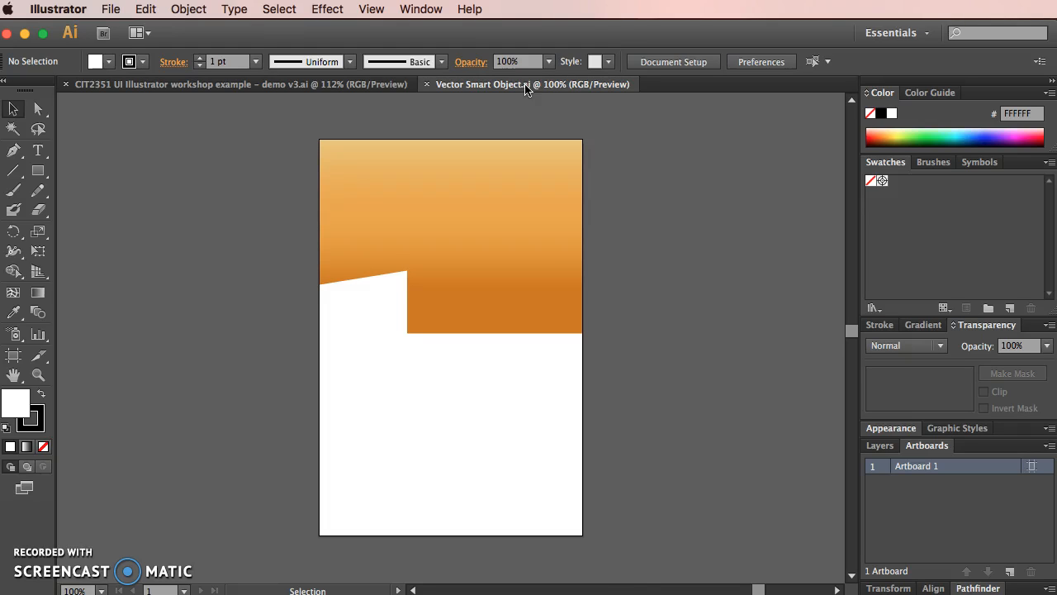
key(super+equal)
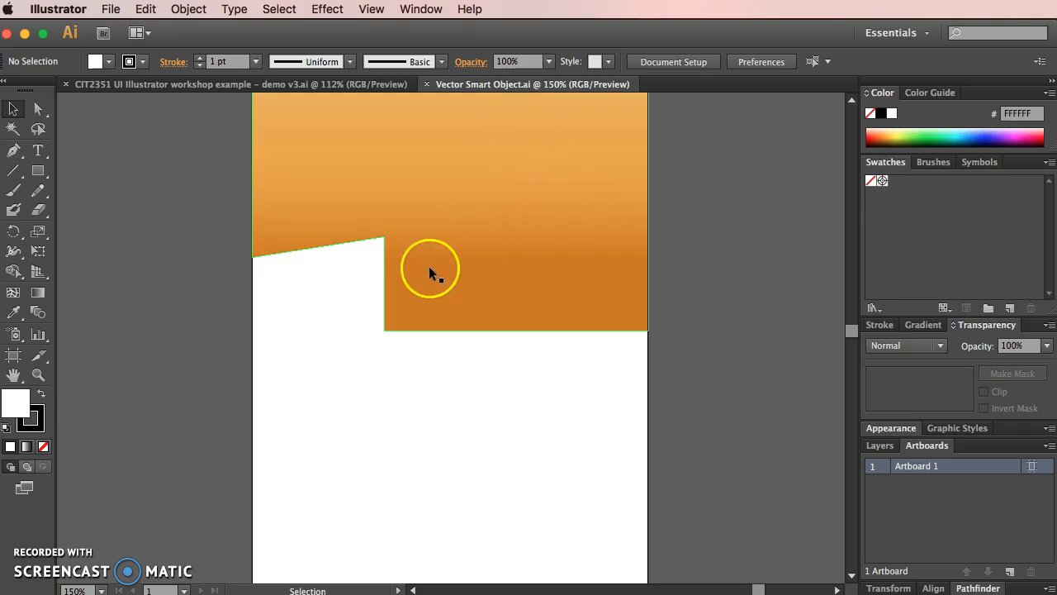
- Try to extend the header shape by moving its notch corner to the artboard's lower-left corner, and undo it
click(38, 108)
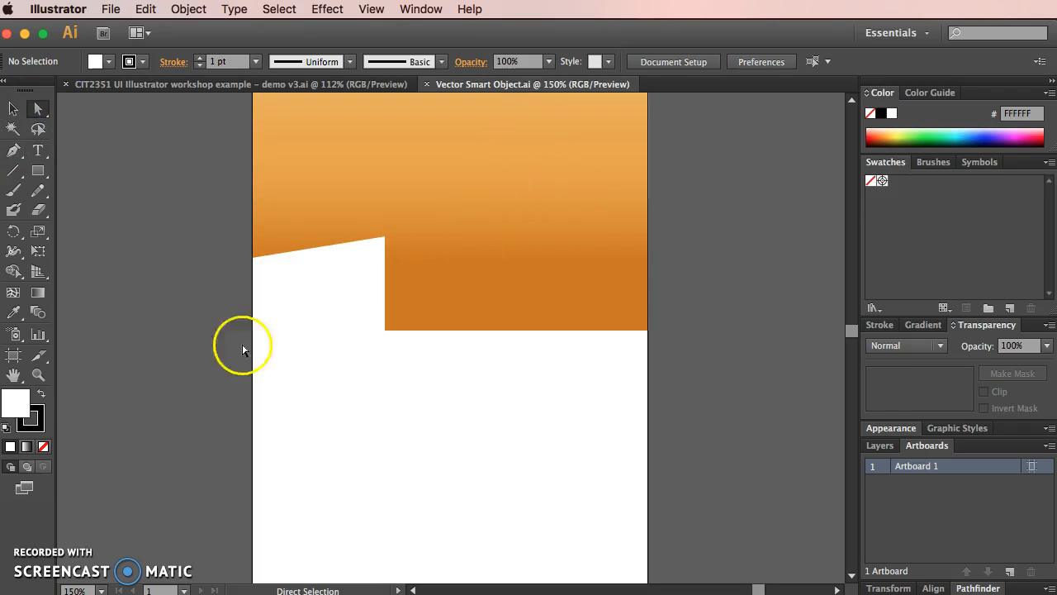
click(385, 302)
drag(386, 239, 253, 502)
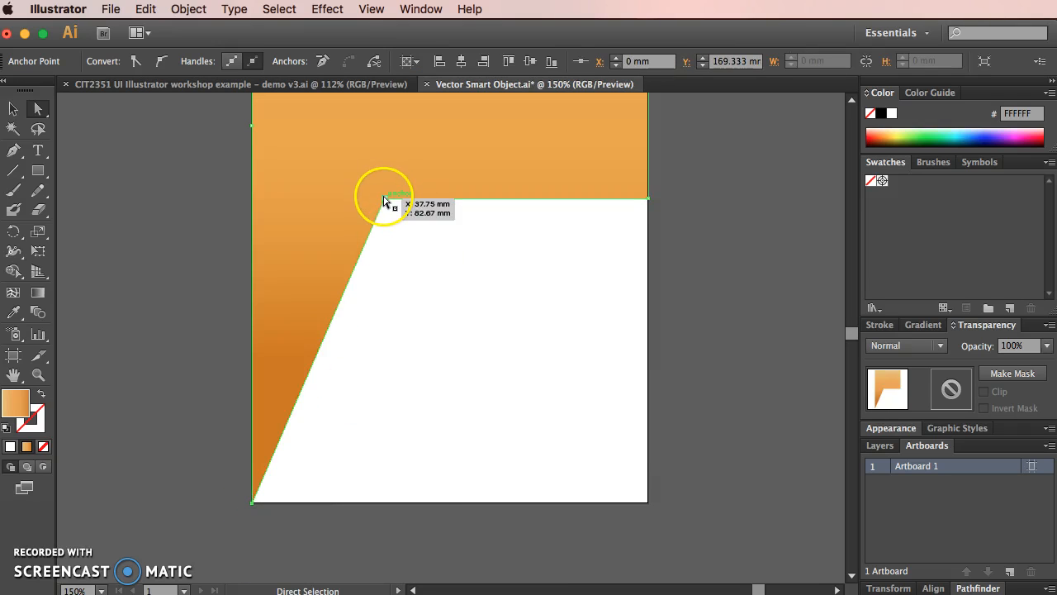
key(ctrl+z)
click(389, 213)
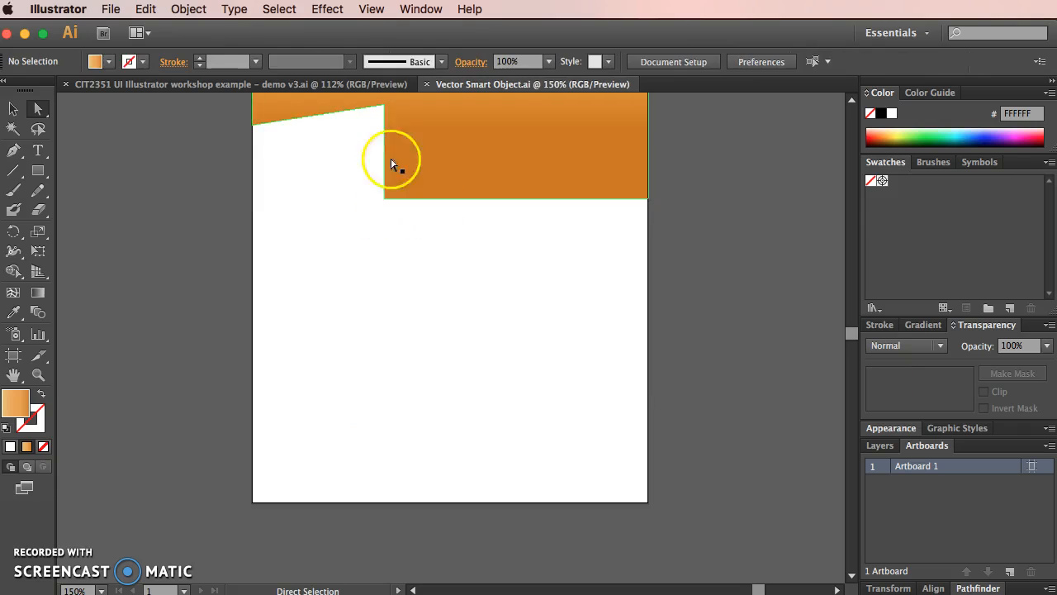
- Draw a 320 x 480 px rectangle with the header shape's gradient fill over the whole artboard and send it behind the header shape
scroll(451, 289, up, 2)
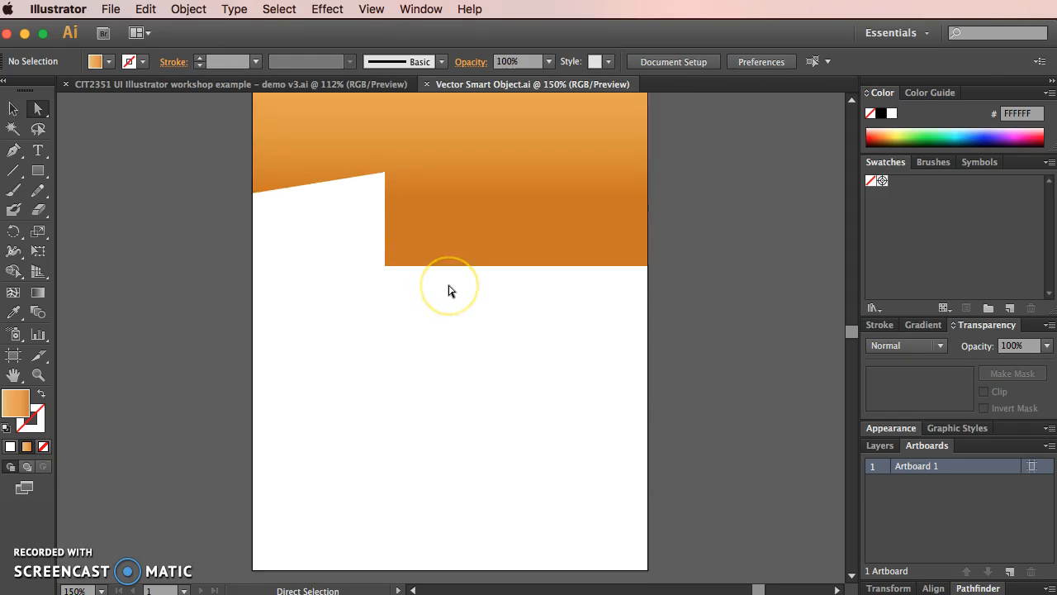
scroll(449, 291, up, 4)
click(337, 208)
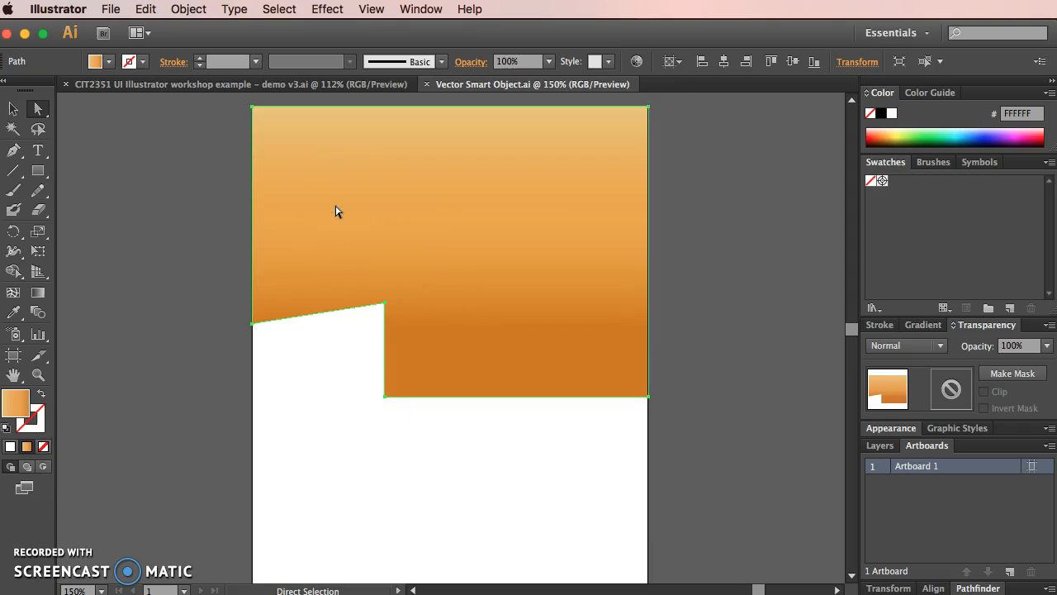
click(38, 171)
drag(252, 106, 649, 507)
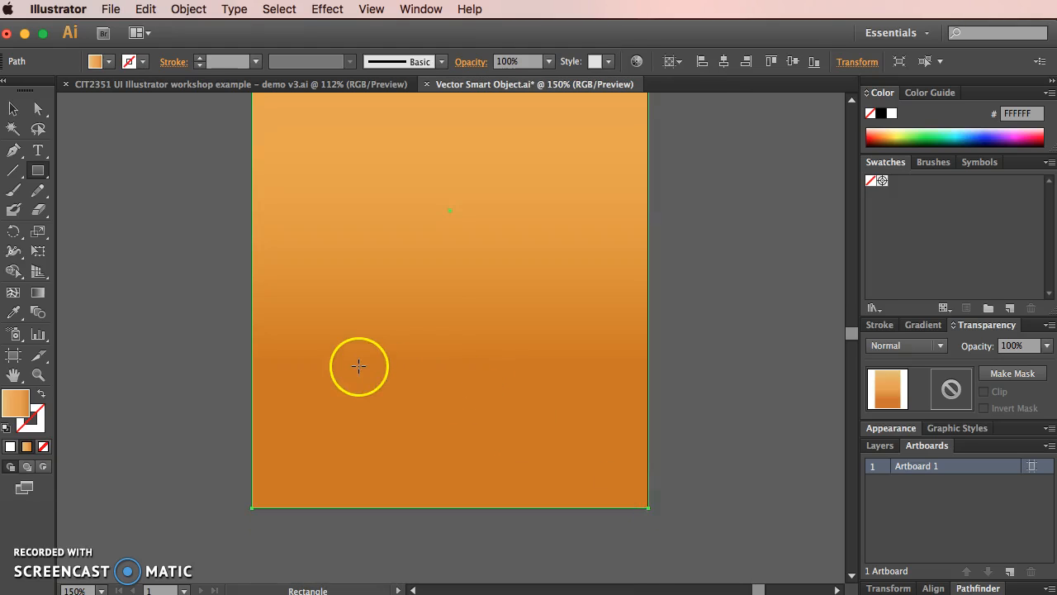
scroll(359, 367, down, 2)
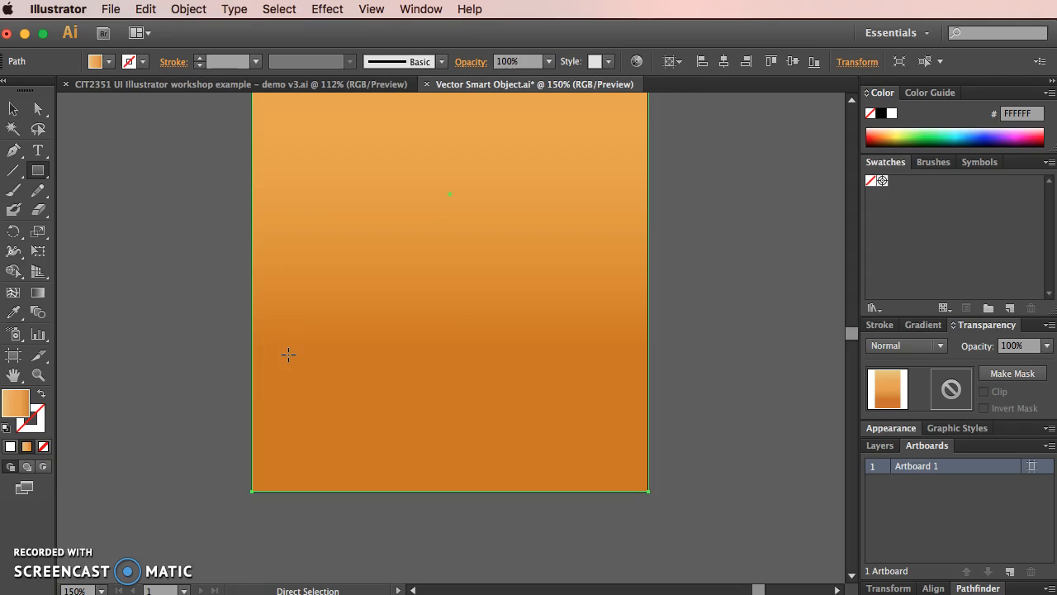
key(super+minus)
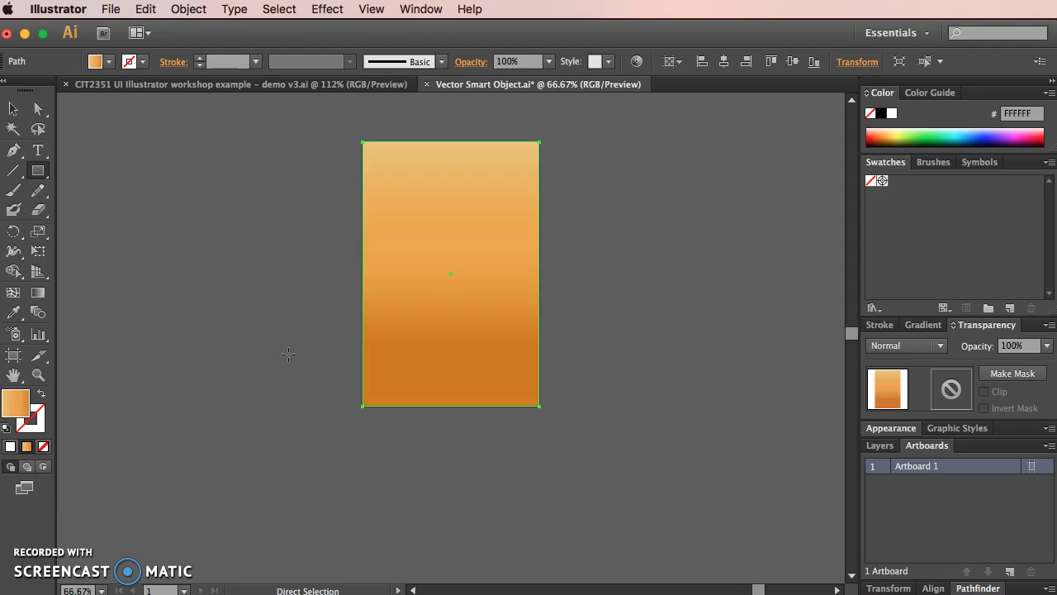
right_click(446, 383)
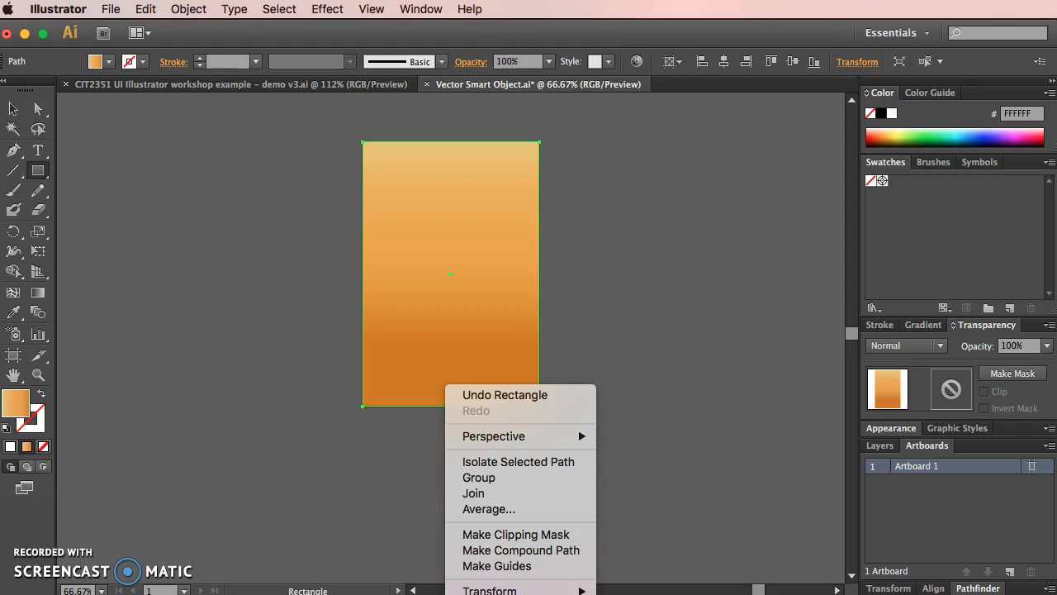
click(578, 397)
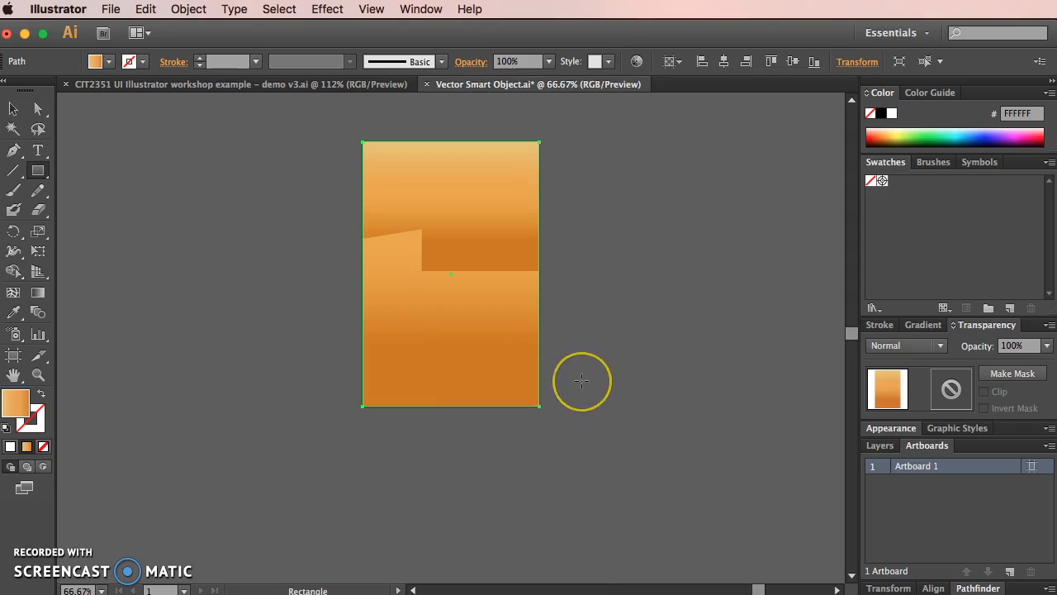
- Shorten the rectangle's vertical gradient so its lower end matches the gradient of the header shape on top
key(super+1)
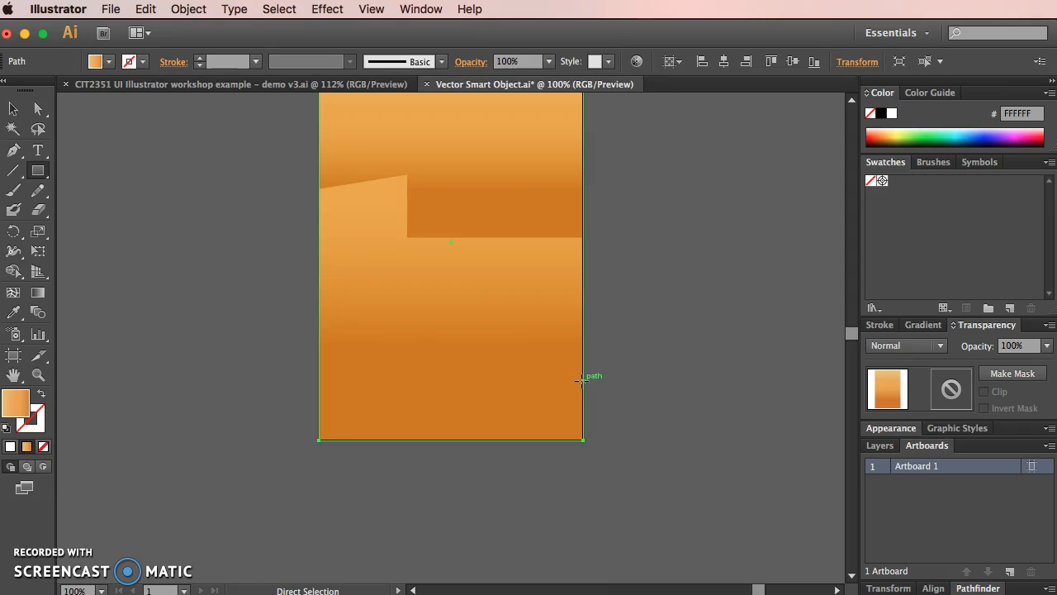
scroll(637, 279, up, 5)
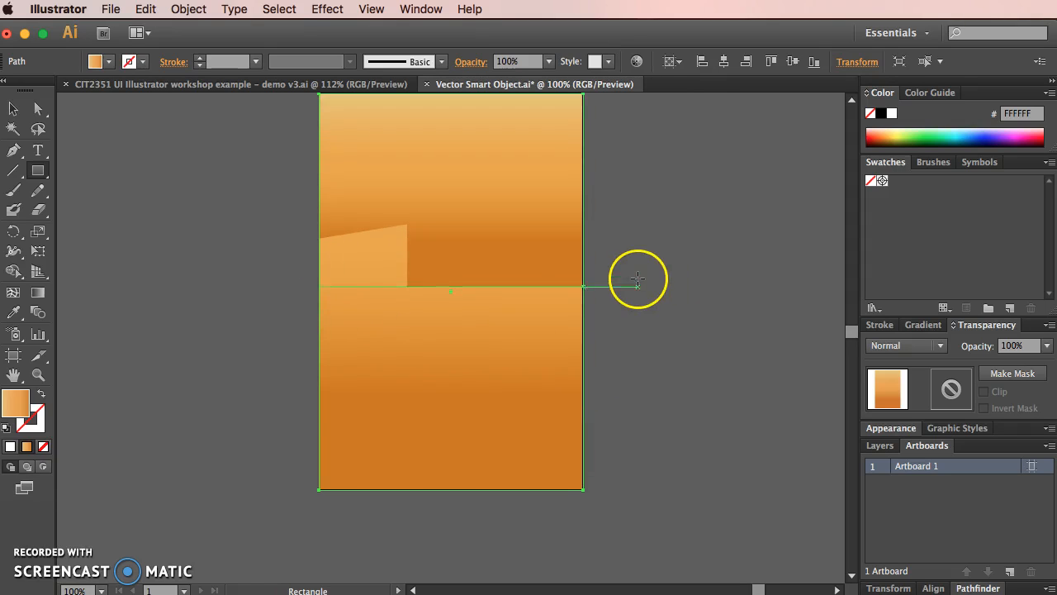
click(41, 293)
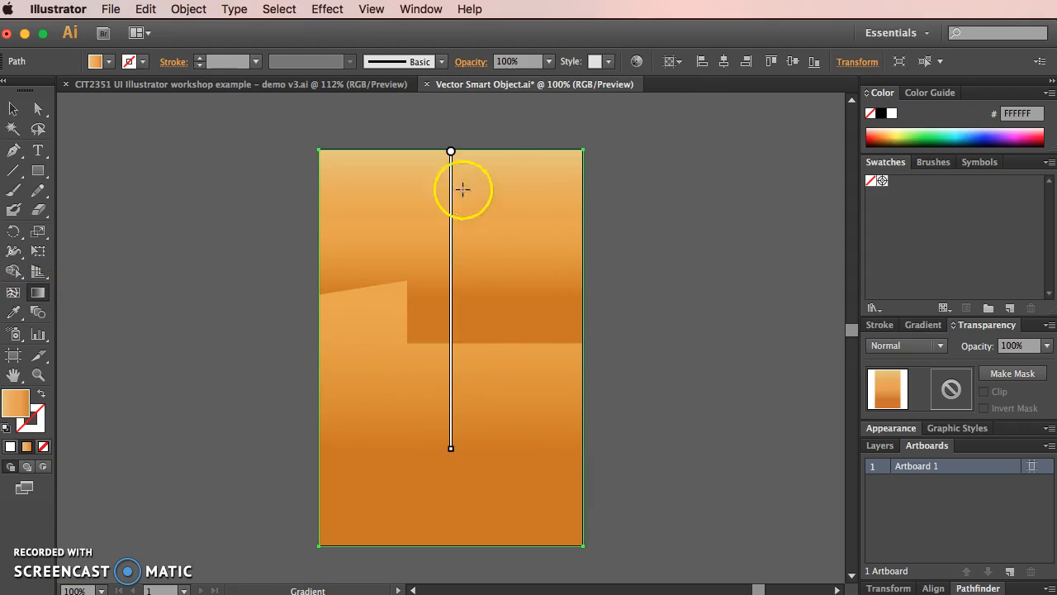
mouse_move(454, 155)
mouse_down()
mouse_move(460, 441)
mouse_move(451, 449)
mouse_move(450, 291)
mouse_up()
mouse_move(446, 307)
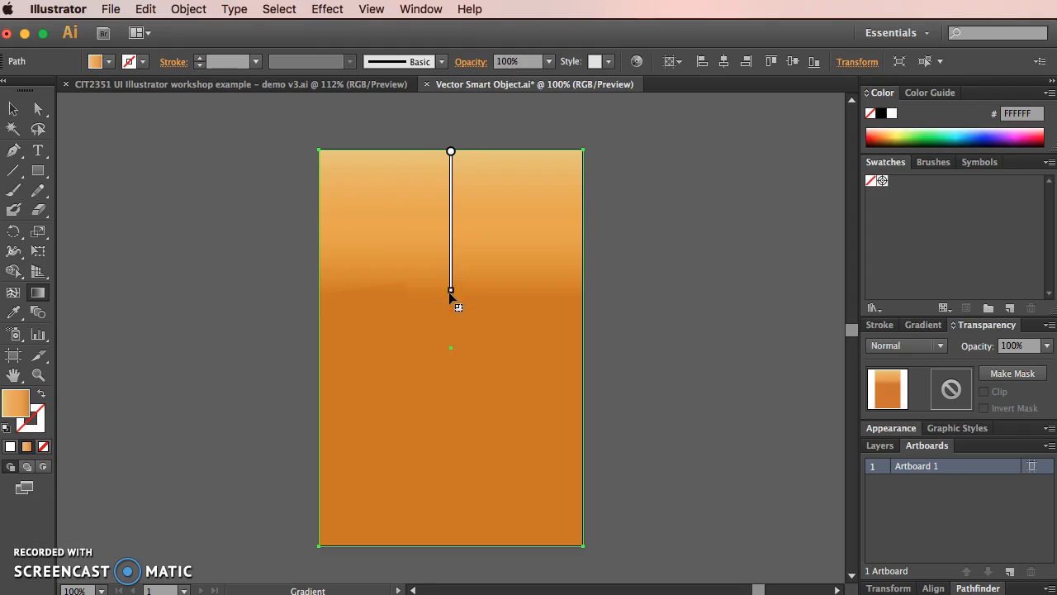
drag(451, 296, 451, 295)
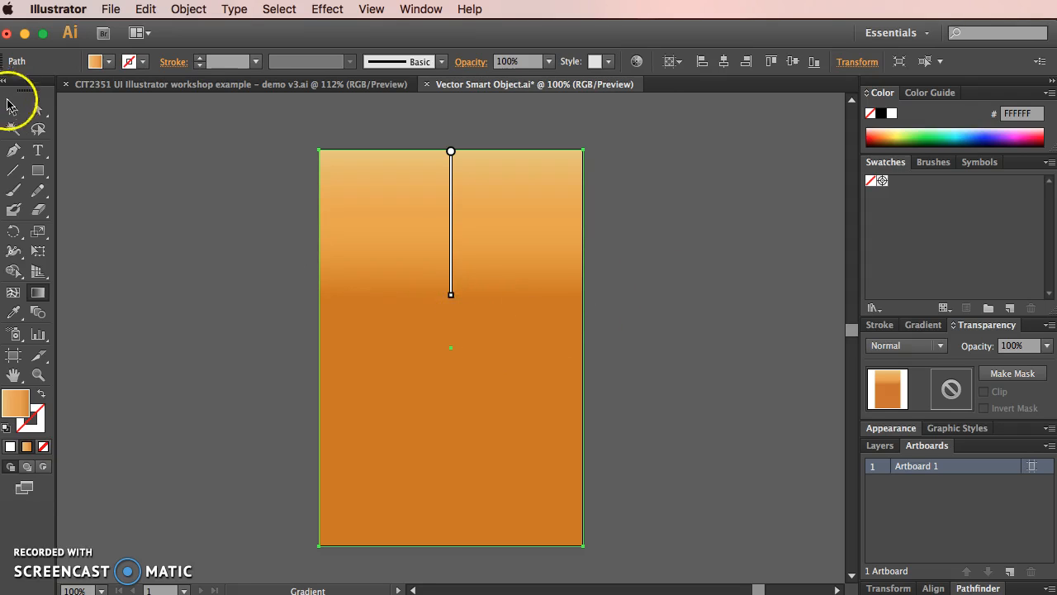
- Delete the original notched header shape lying on top of the gradient rectangle
click(10, 104)
click(613, 230)
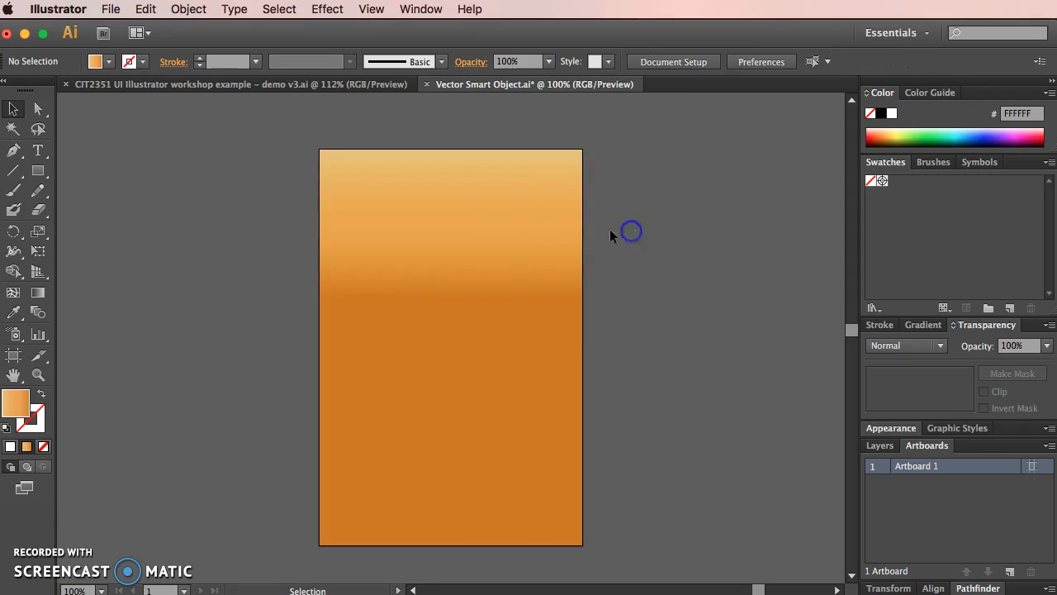
click(479, 239)
key(Delete)
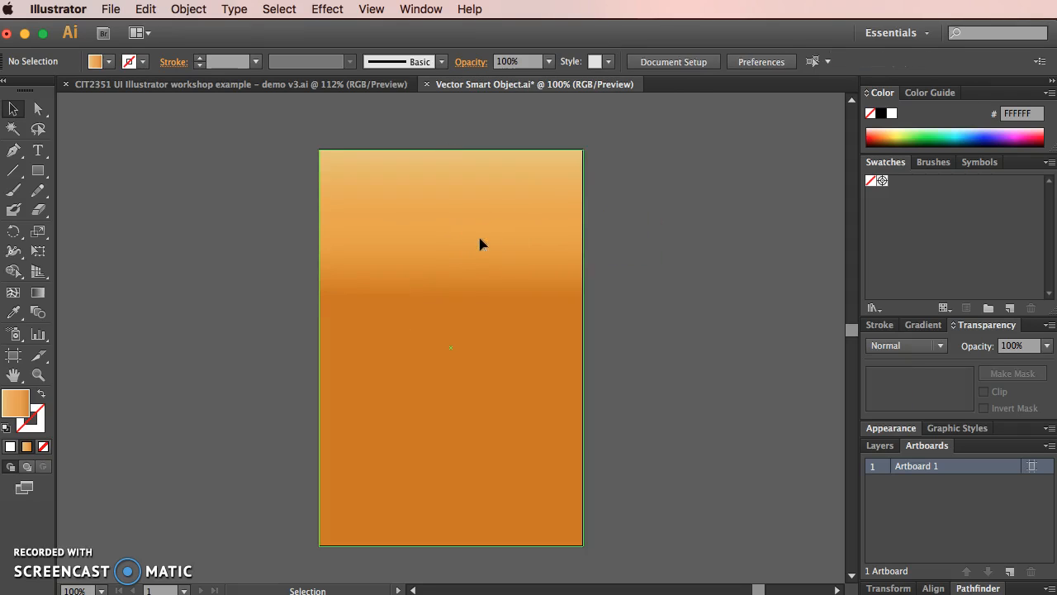
- Show the rulers, change their units to pixels, and check the gradient rectangle's width and height
click(563, 222)
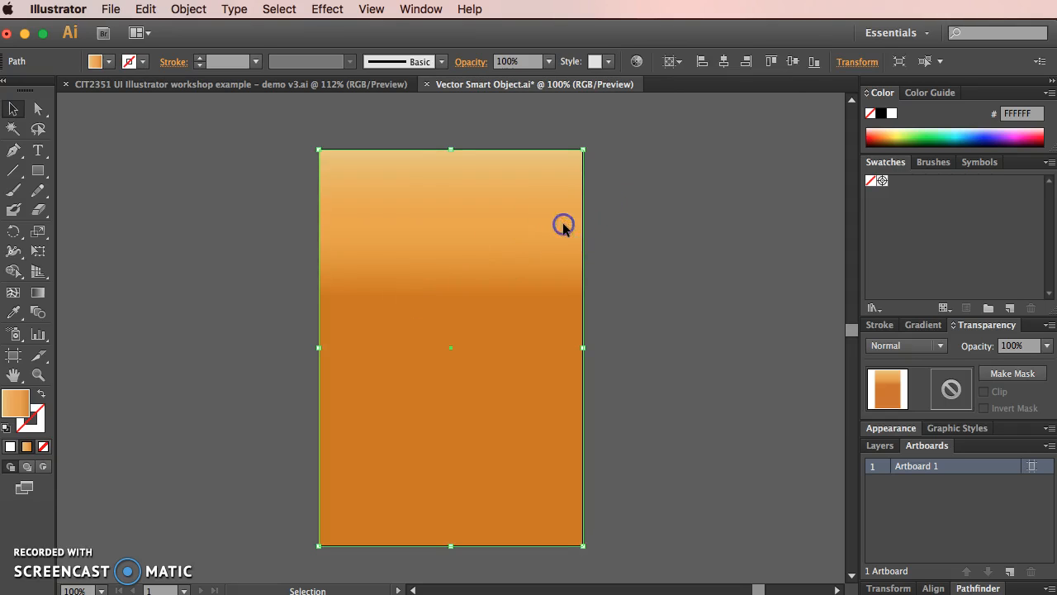
click(859, 63)
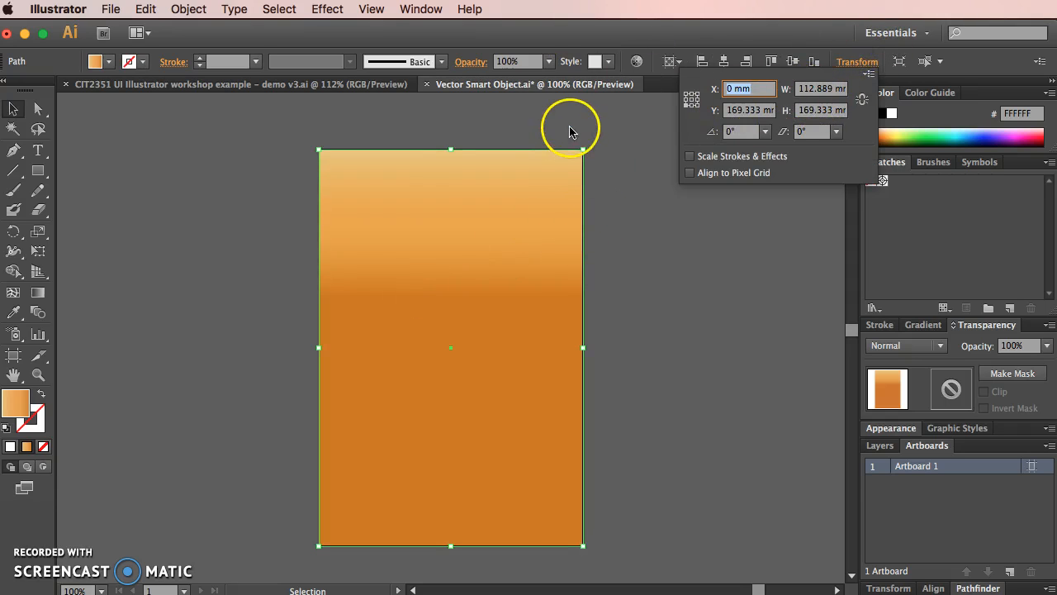
key(Escape)
key(super+r)
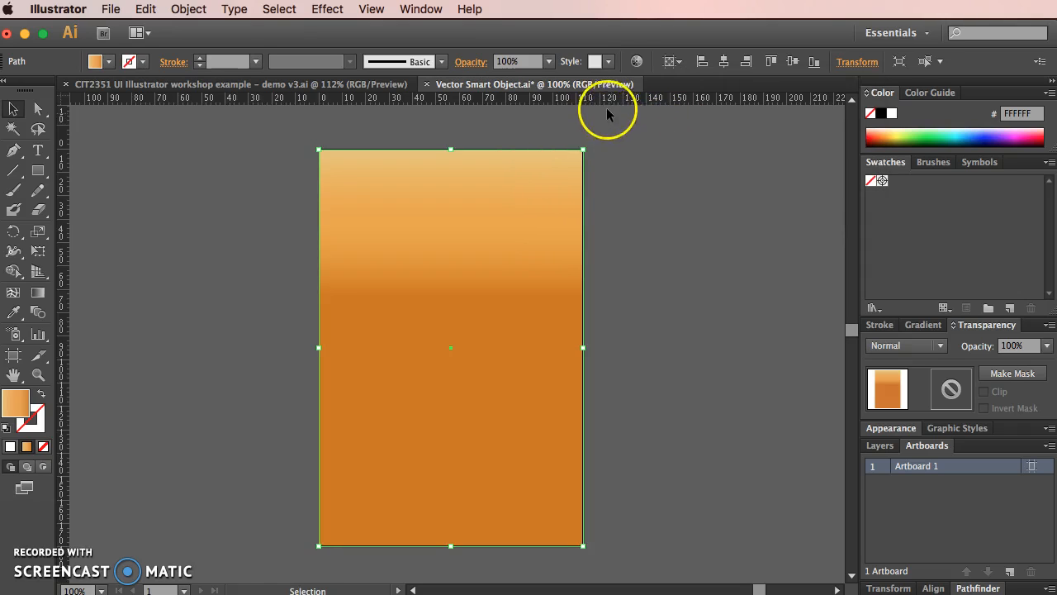
right_click(609, 103)
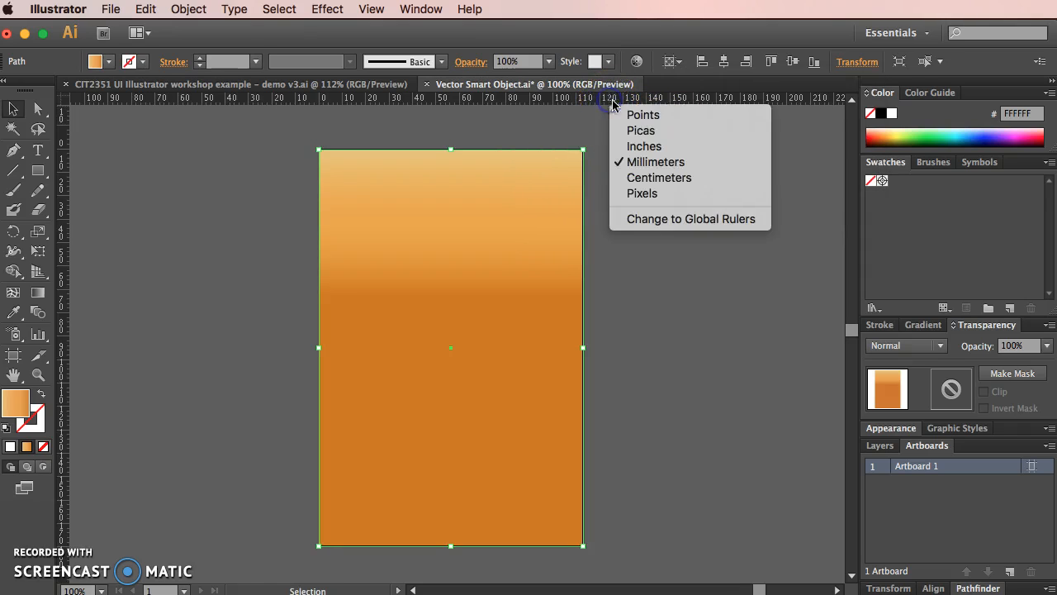
click(651, 194)
click(859, 64)
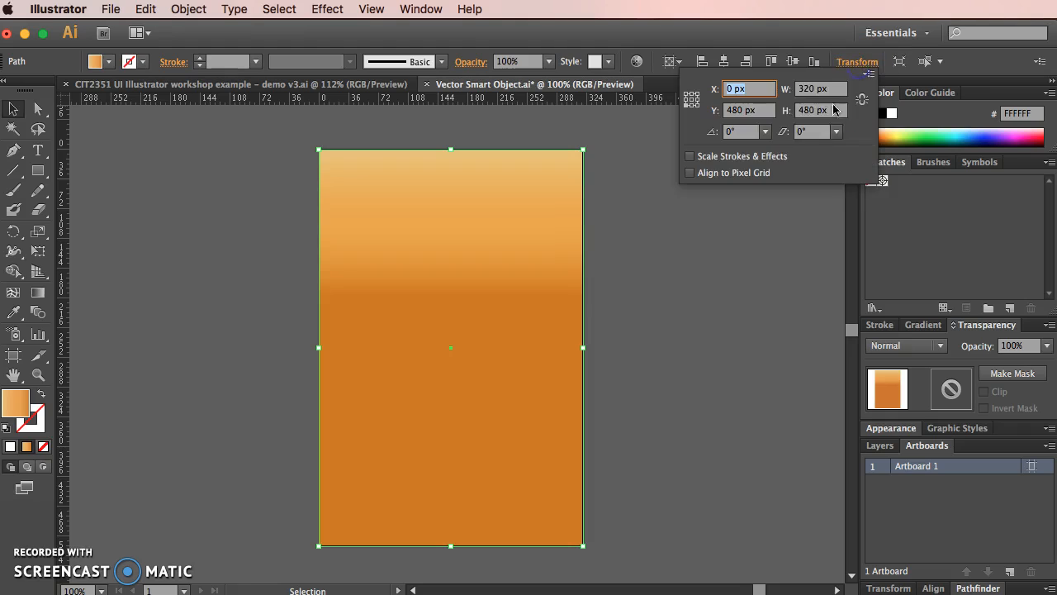
click(728, 244)
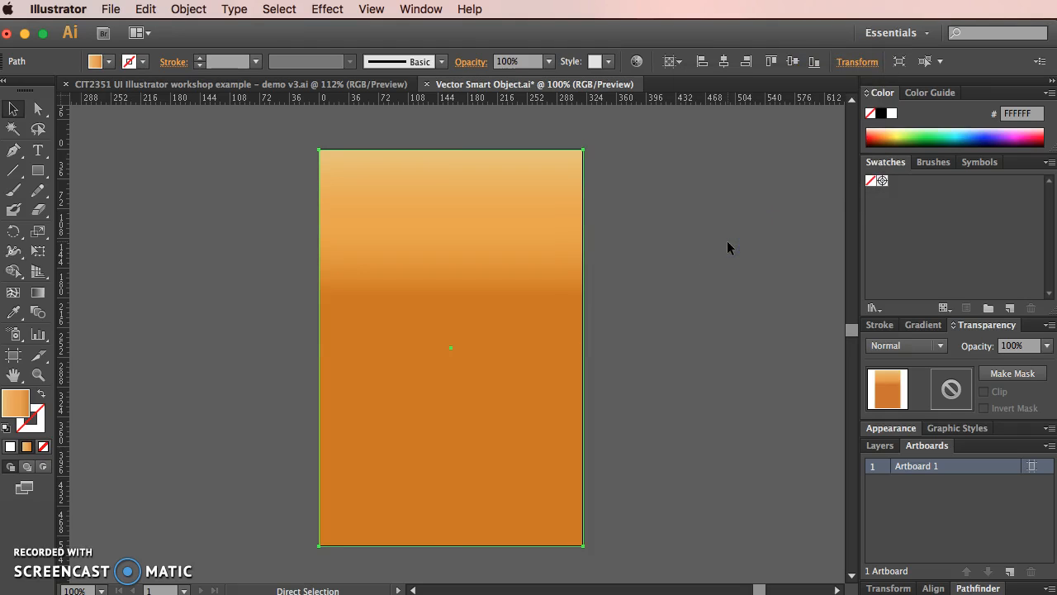
- Save and close the Vector Smart Object file and switch back to Photoshop
key(super+s)
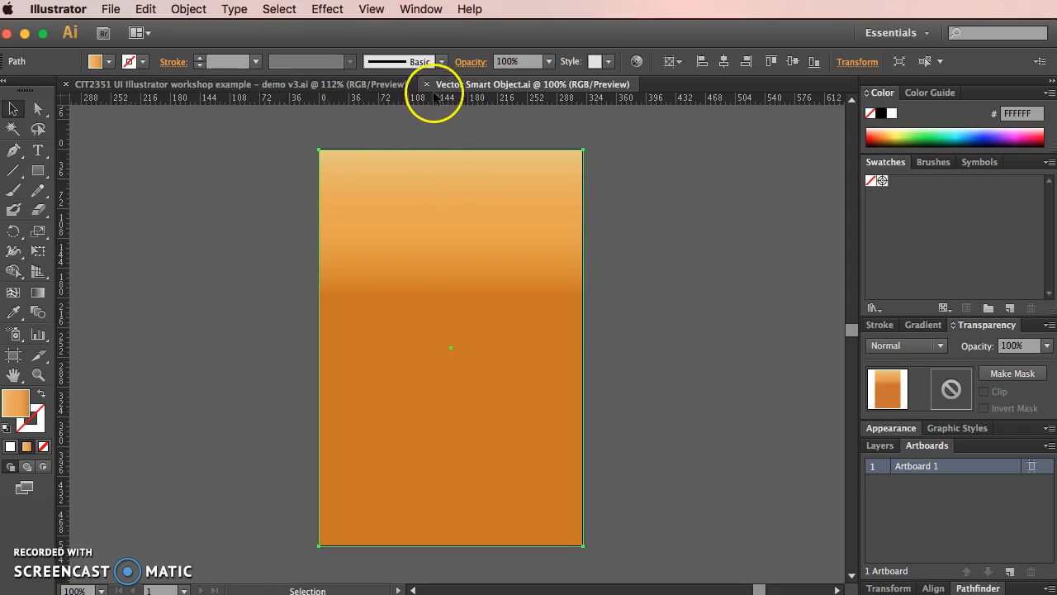
click(427, 85)
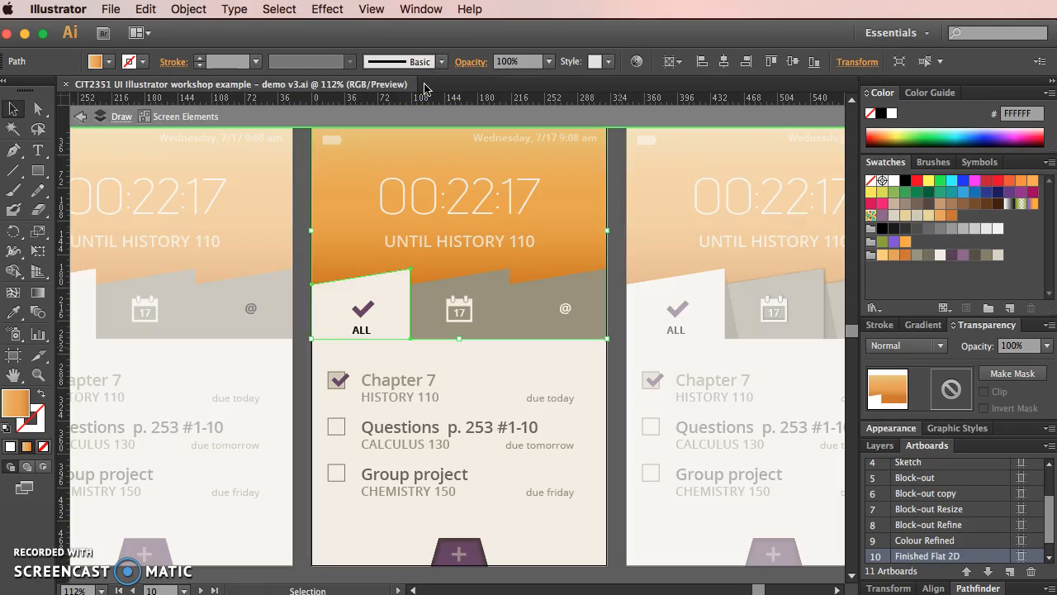
key(super+Tab)
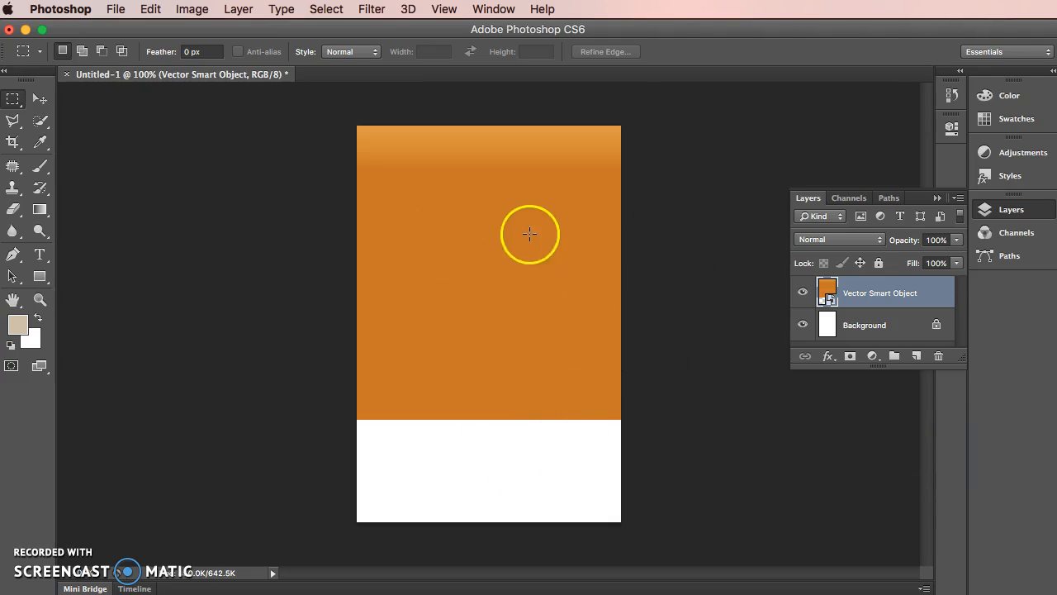
- Move the Vector Smart Object layer down onto the canvas and stretch its lower edge to the canvas's bottom edge
drag(524, 255, 522, 357)
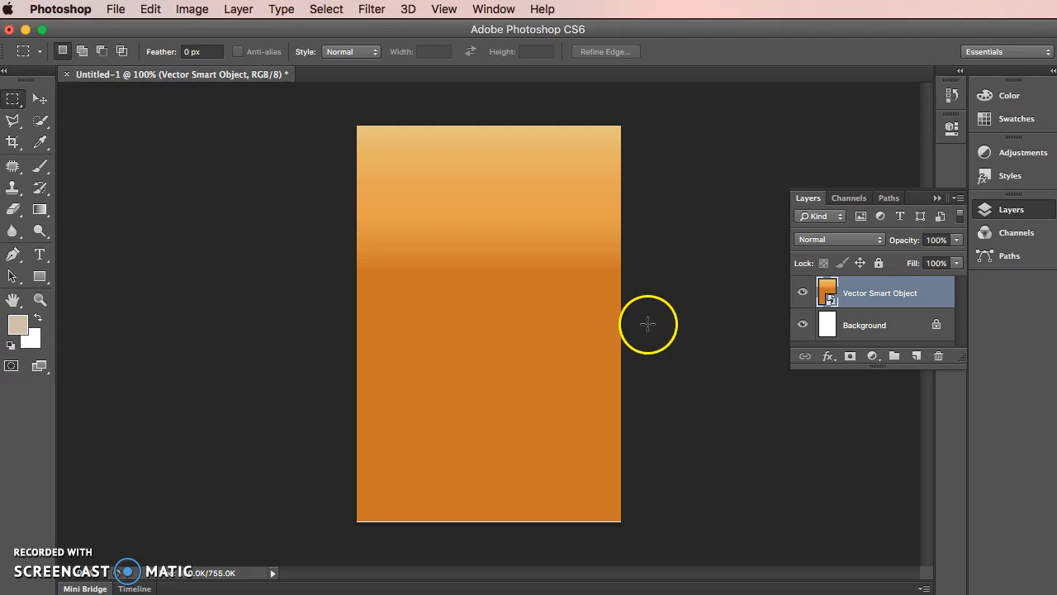
key(super+t)
drag(488, 518, 488, 522)
key(Return)
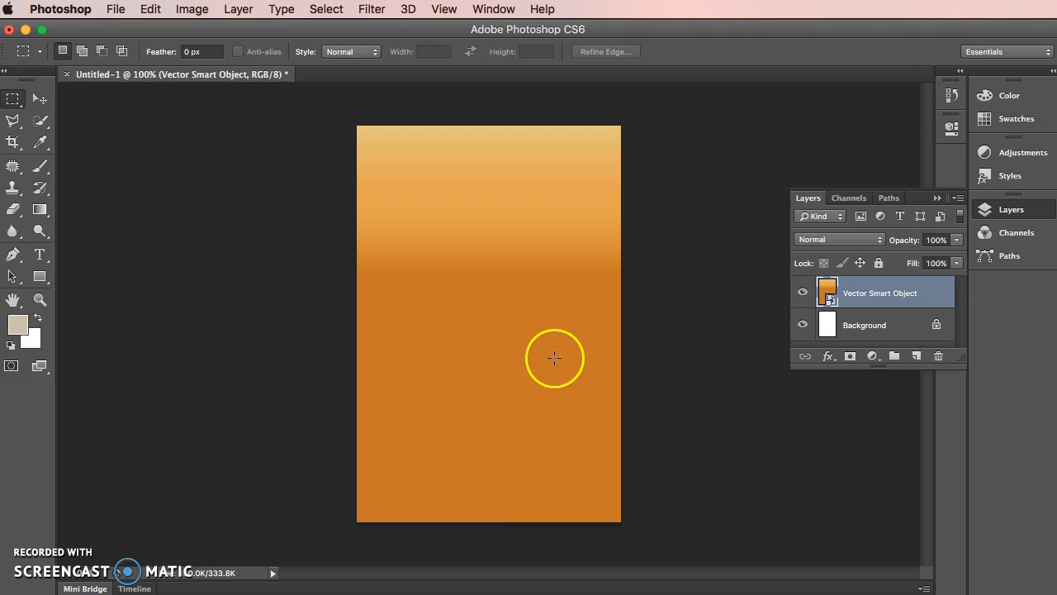
- Rename the Vector Smart Object layer as background and delete the locked white Background layer
double_click(862, 295)
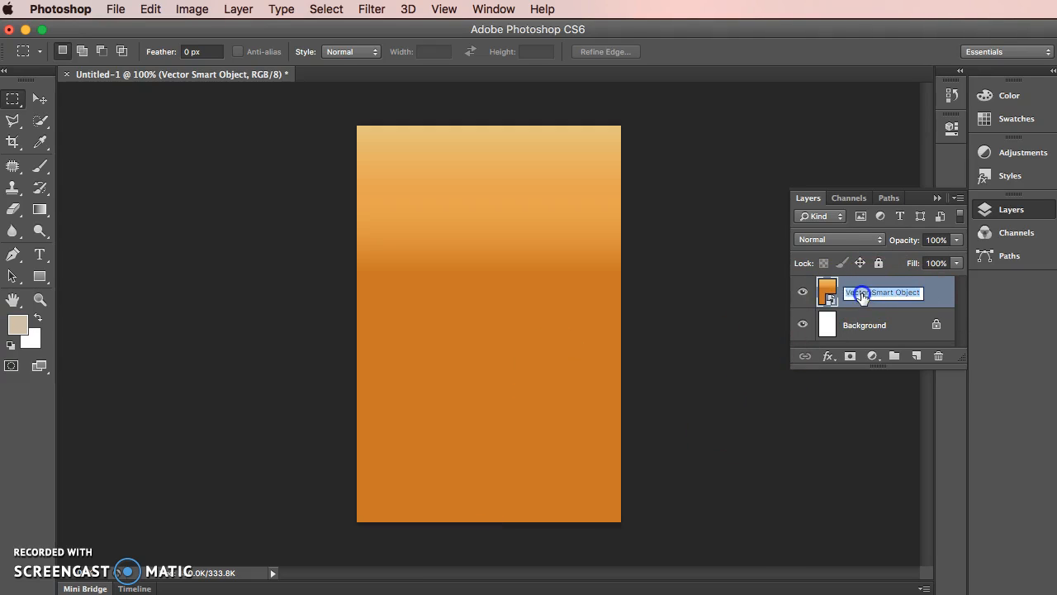
text(background)
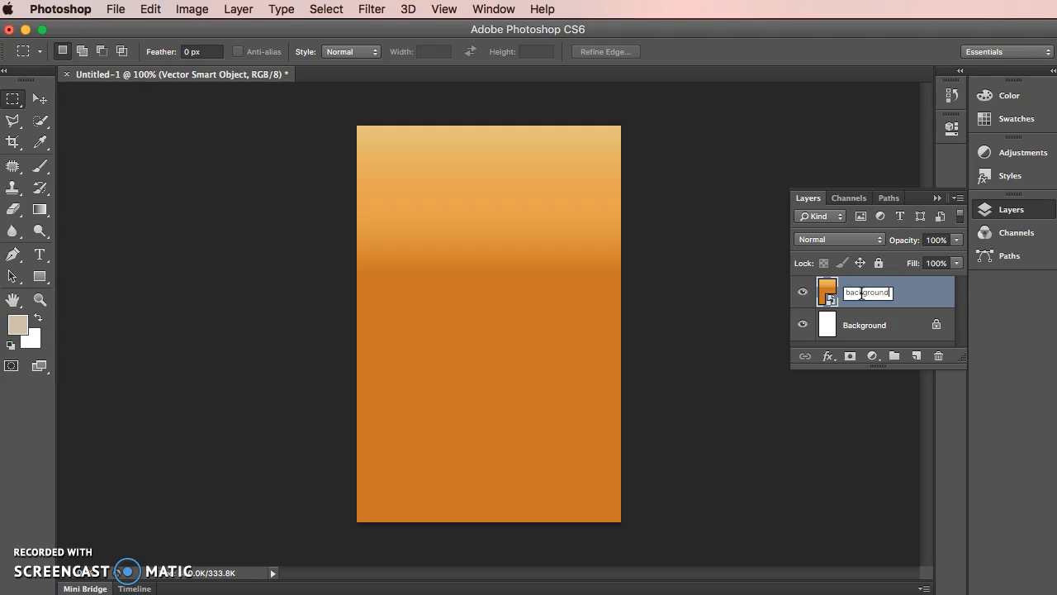
key(Return)
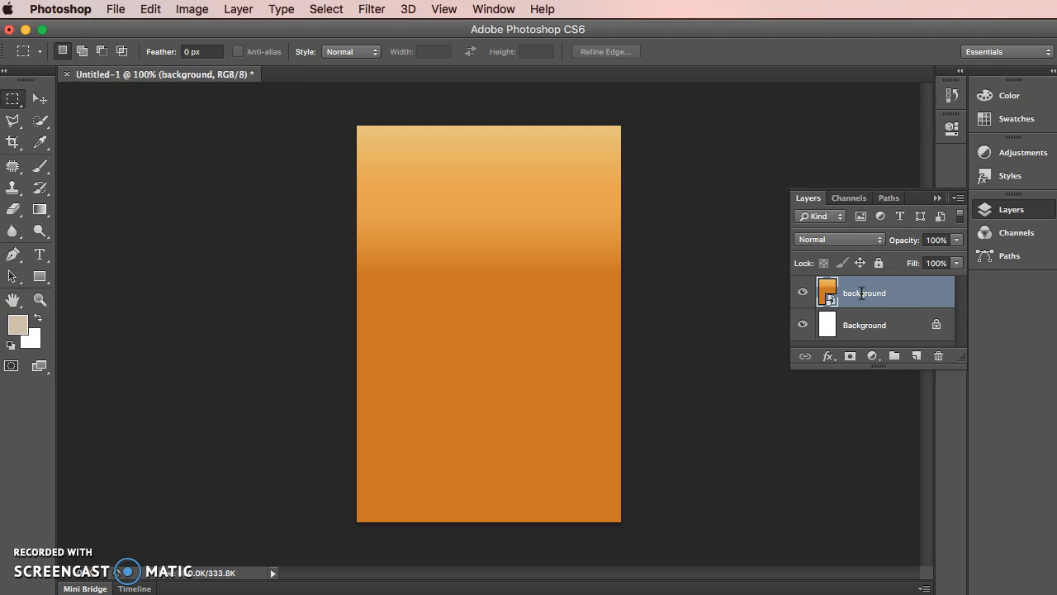
drag(830, 319, 938, 357)
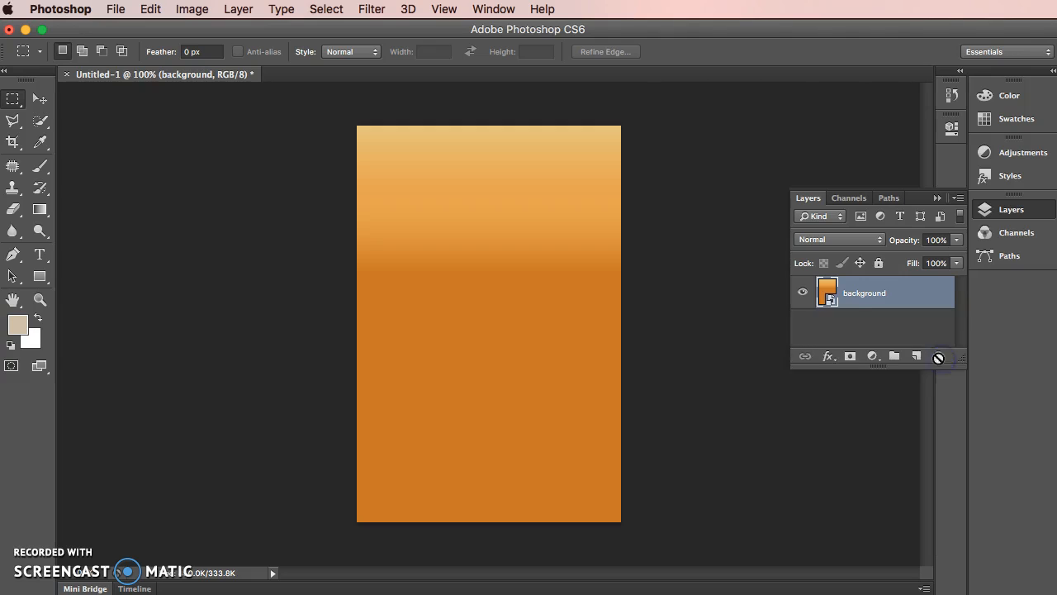
- Rename the remaining layer as Gradient background and switch to Illustrator
double_click(855, 289)
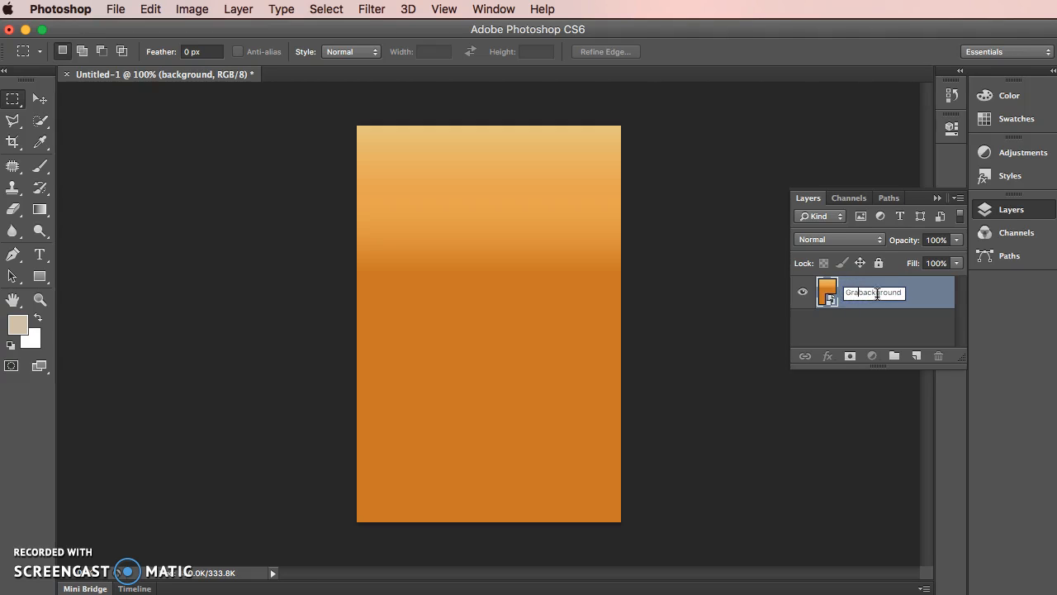
key(Return)
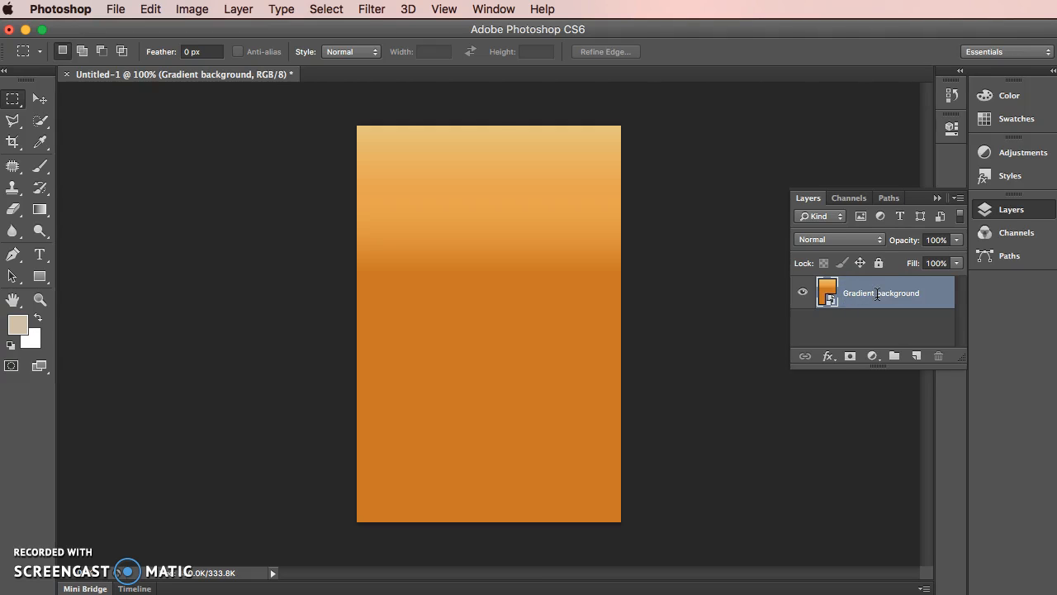
key(super+Tab)
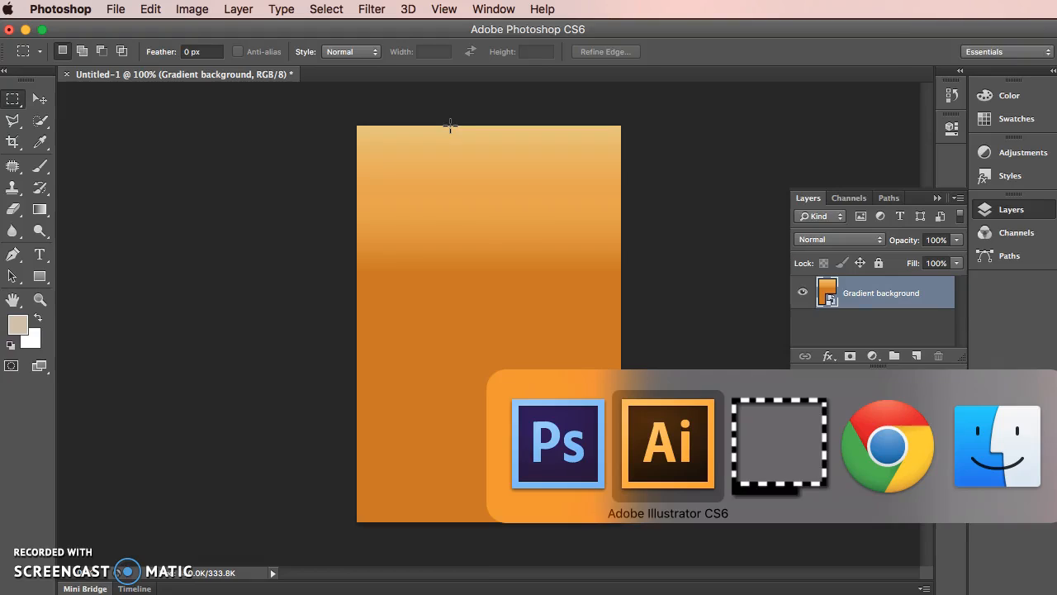
- Duplicate the purple plus button in place on the Finished Flat 2D artboard
click(548, 369)
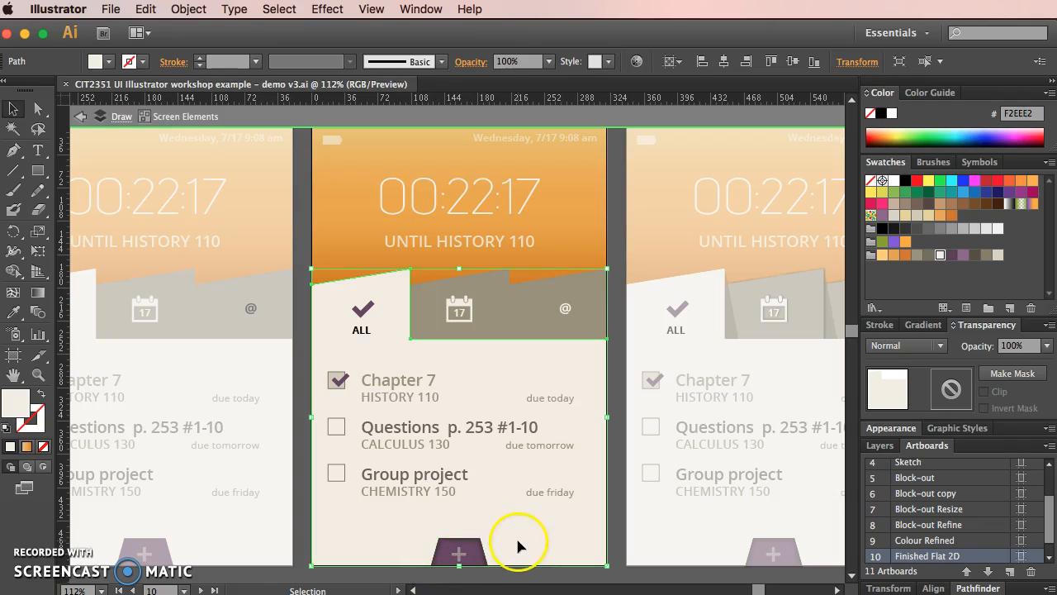
click(475, 538)
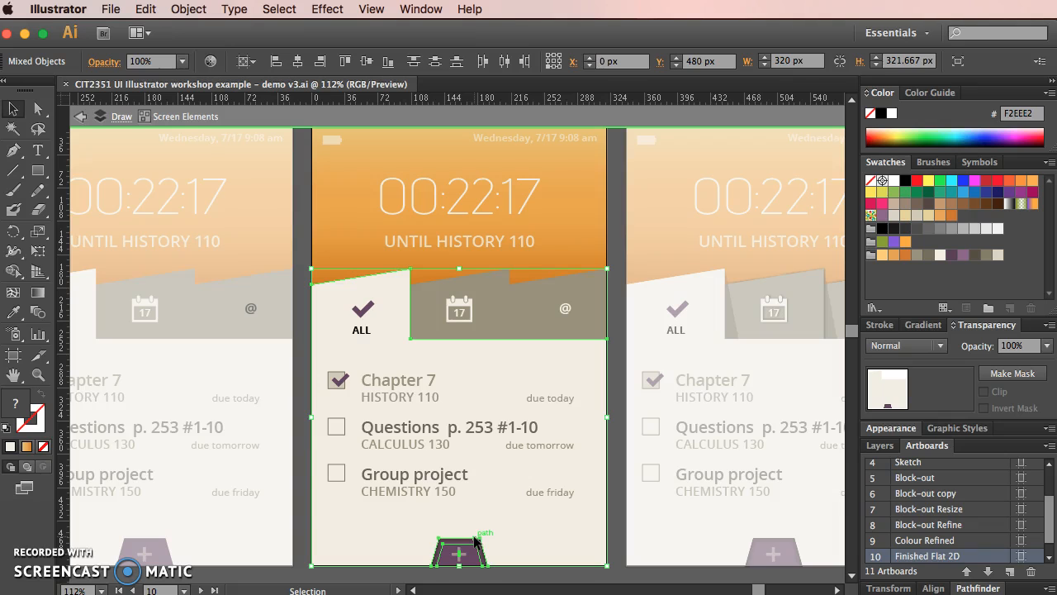
click(482, 583)
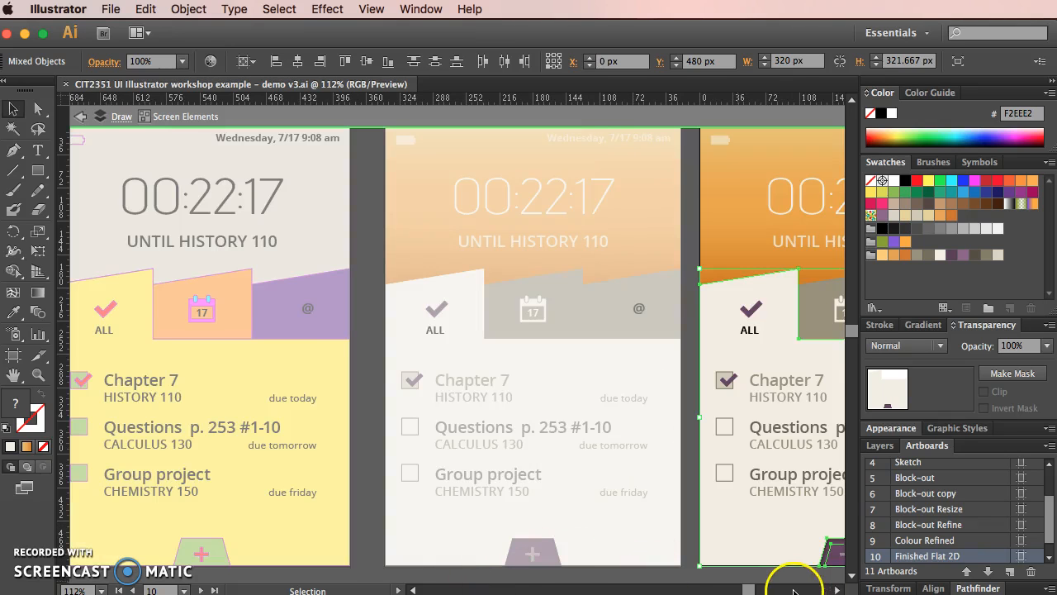
click(792, 589)
click(496, 578)
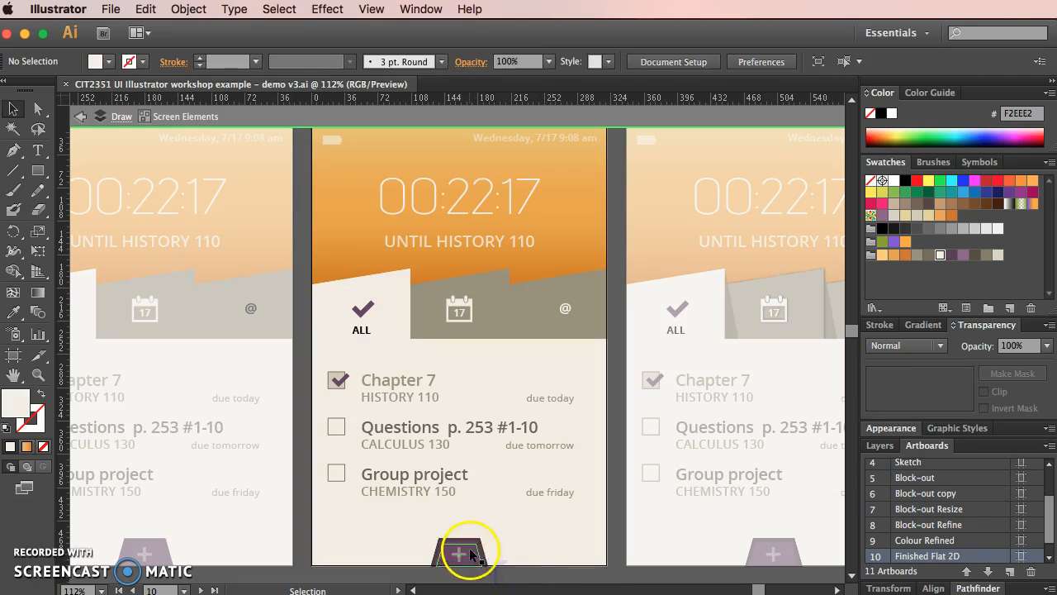
click(478, 542)
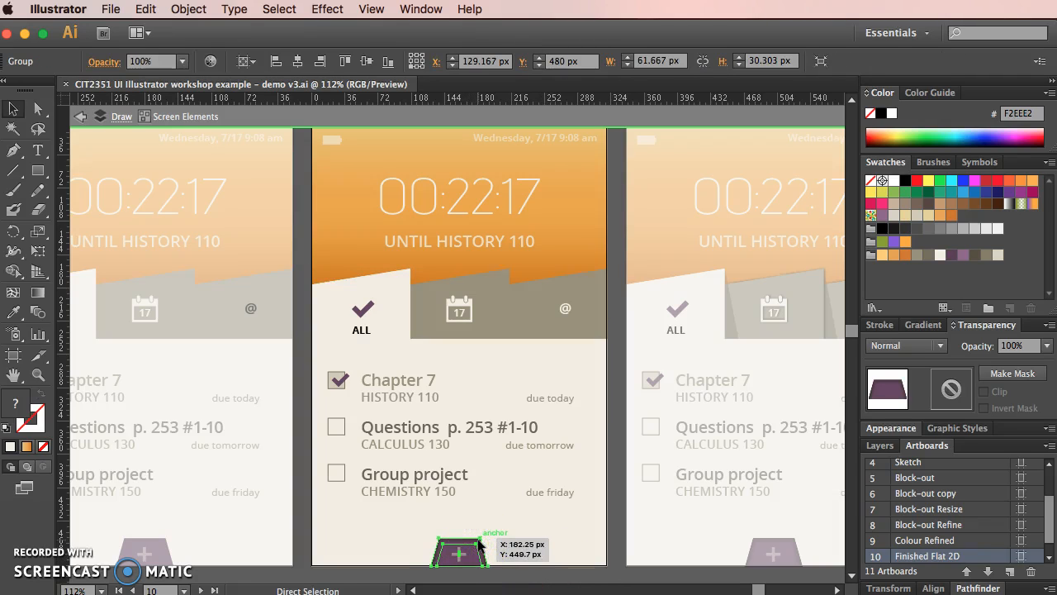
click(614, 538)
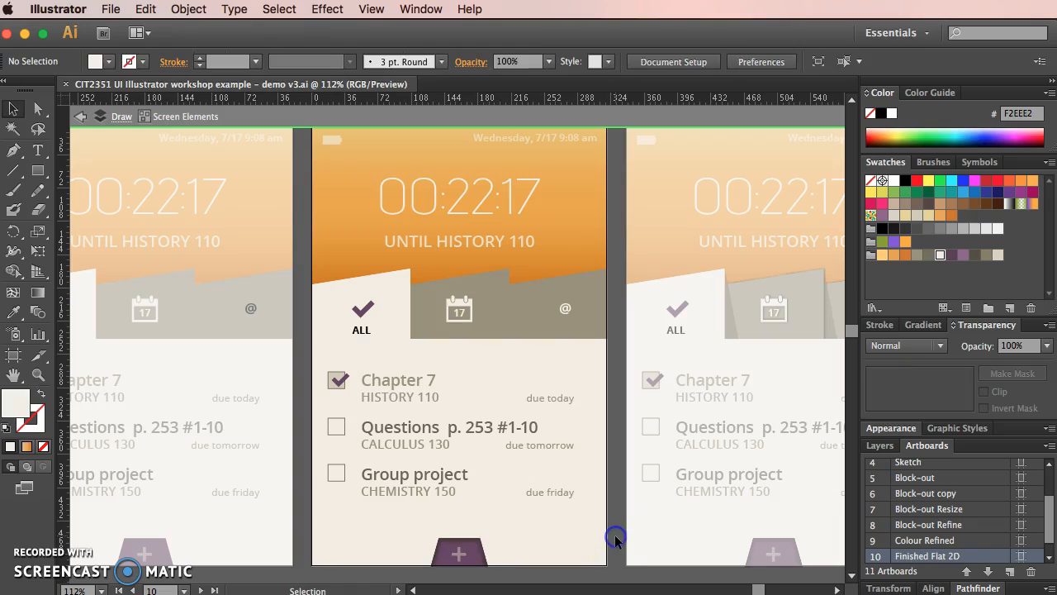
key(super+f)
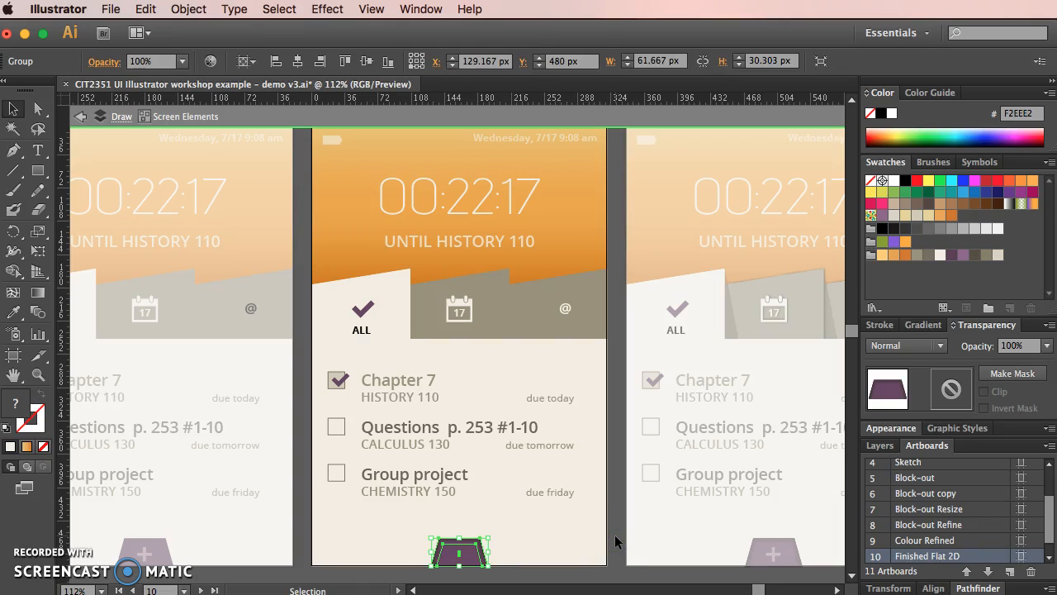
- Isolate the duplicated button's nested shapes and delete the plus sign and lighter inner shape, keeping only the dark trapezoid
double_click(465, 550)
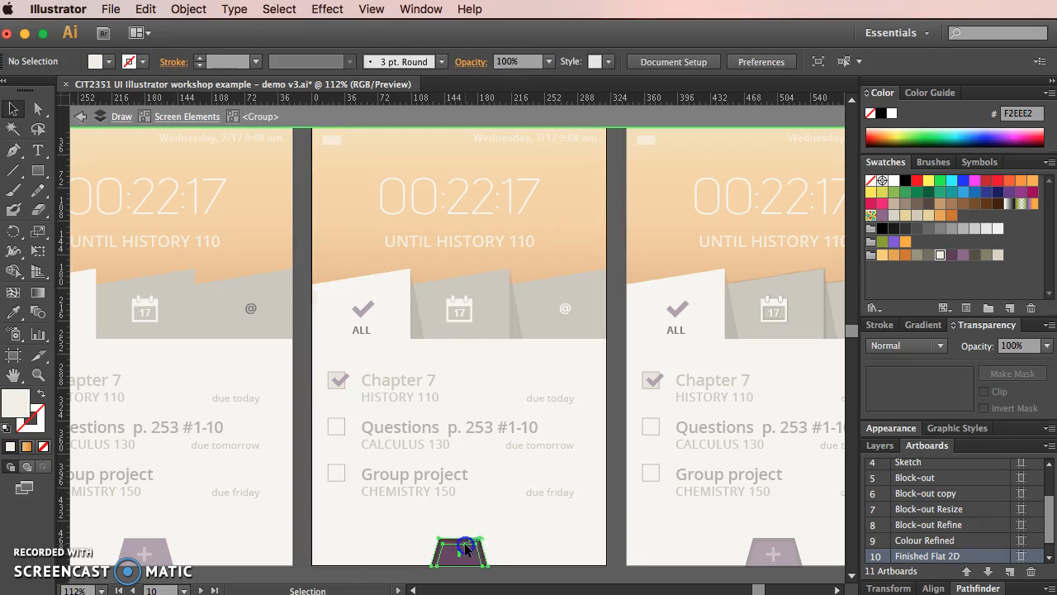
click(465, 548)
double_click(465, 548)
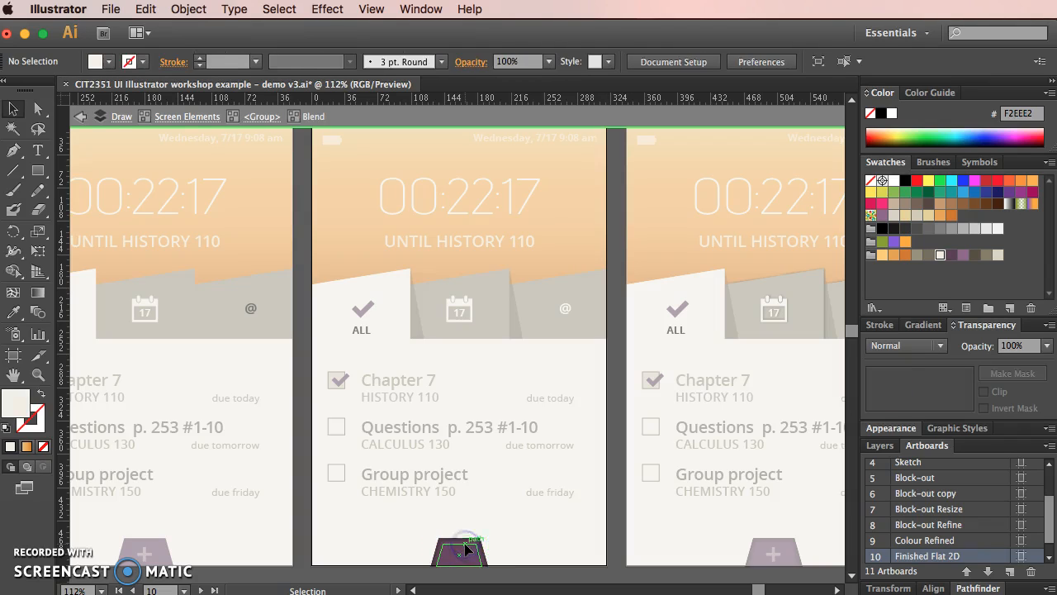
click(465, 548)
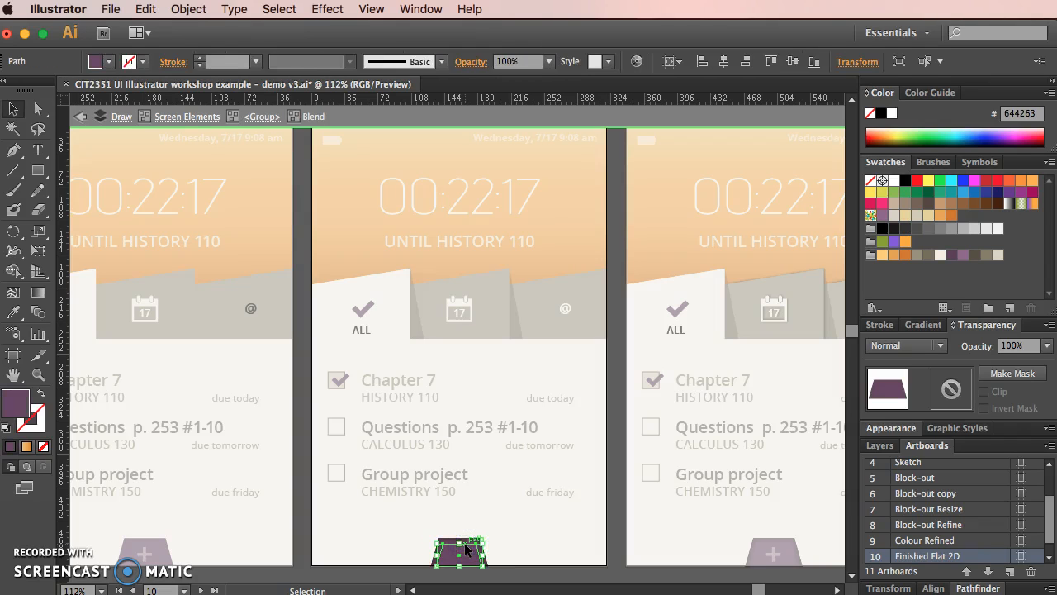
double_click(465, 549)
click(465, 543)
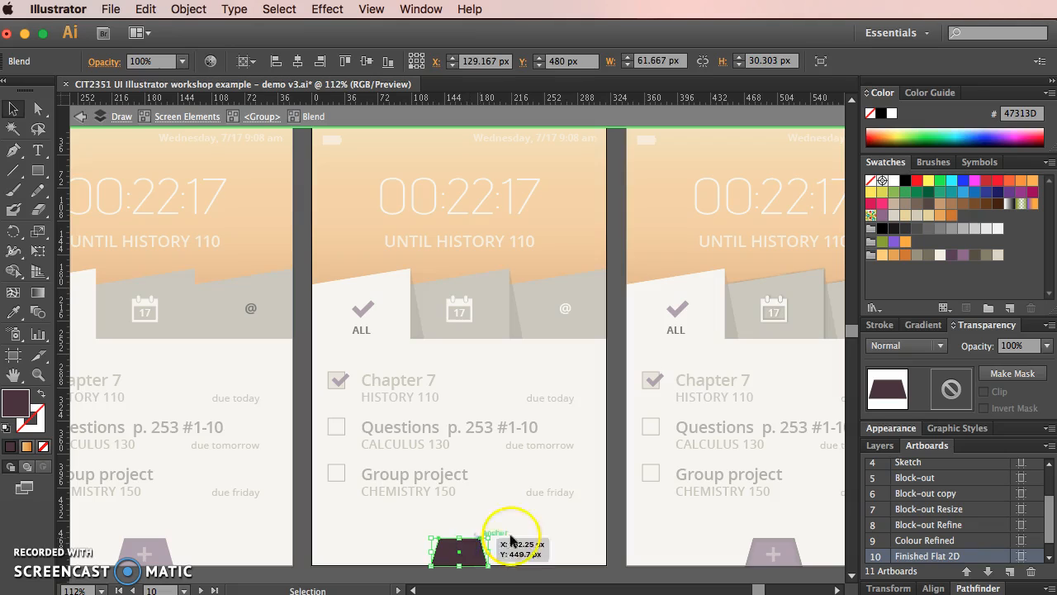
double_click(612, 547)
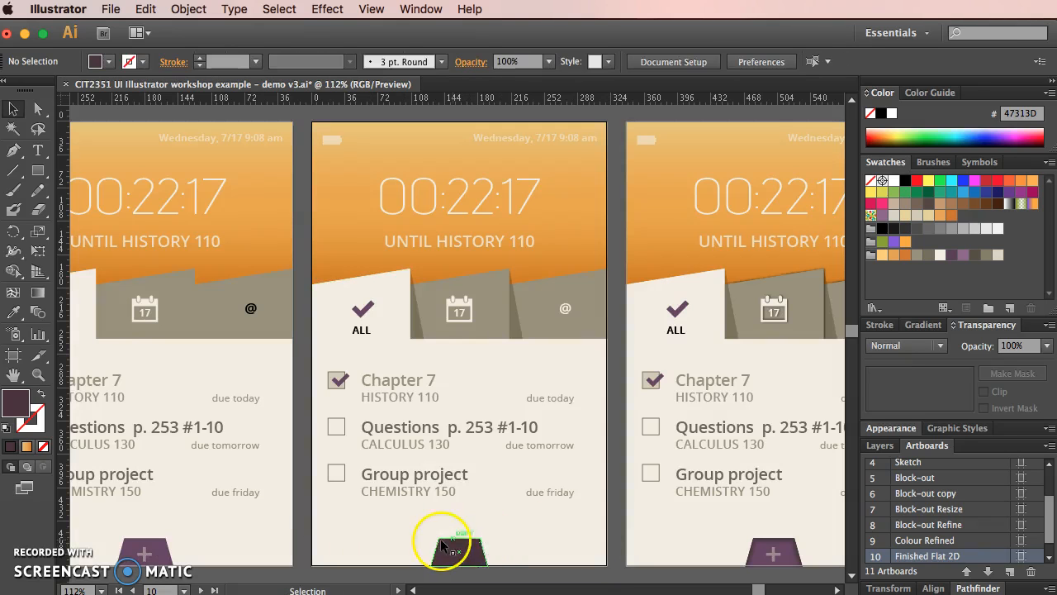
- Try to subtract the dark trapezoid from the cream page shape with the Minus Front pathfinder operation
click(460, 548)
double_click(460, 541)
click(560, 523)
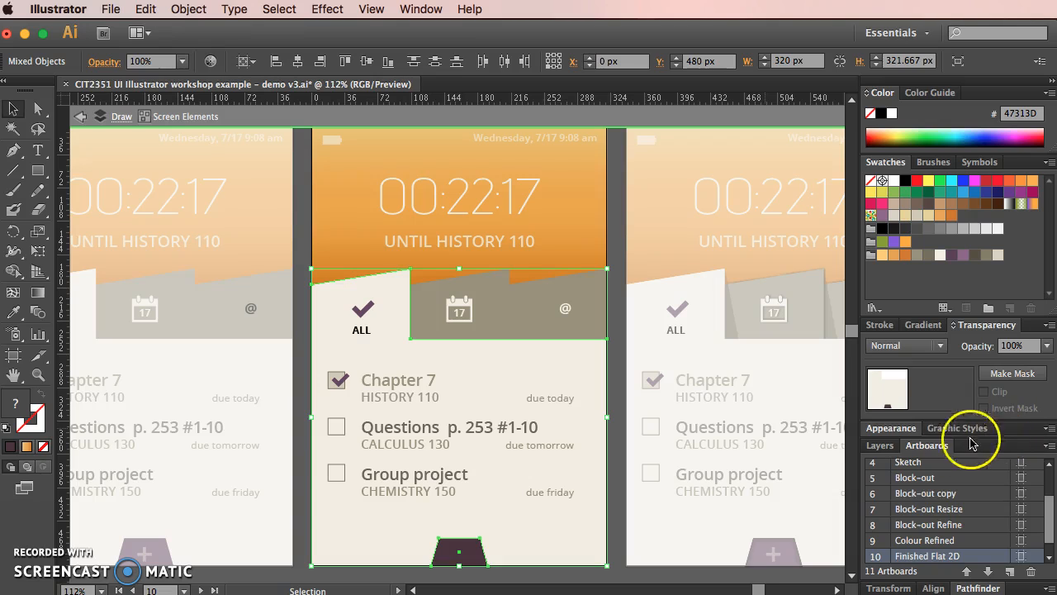
click(976, 586)
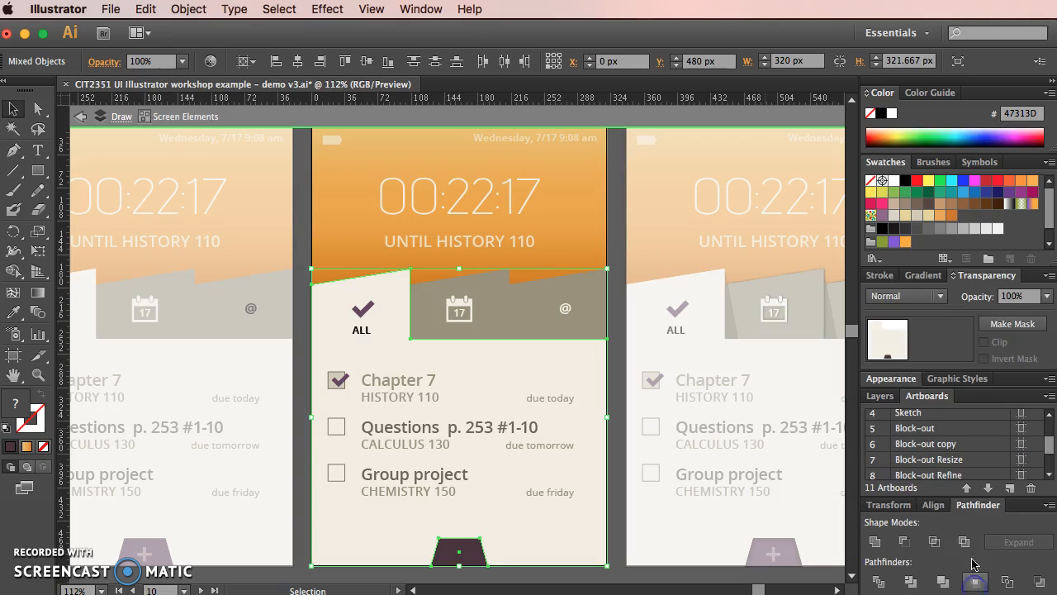
click(906, 543)
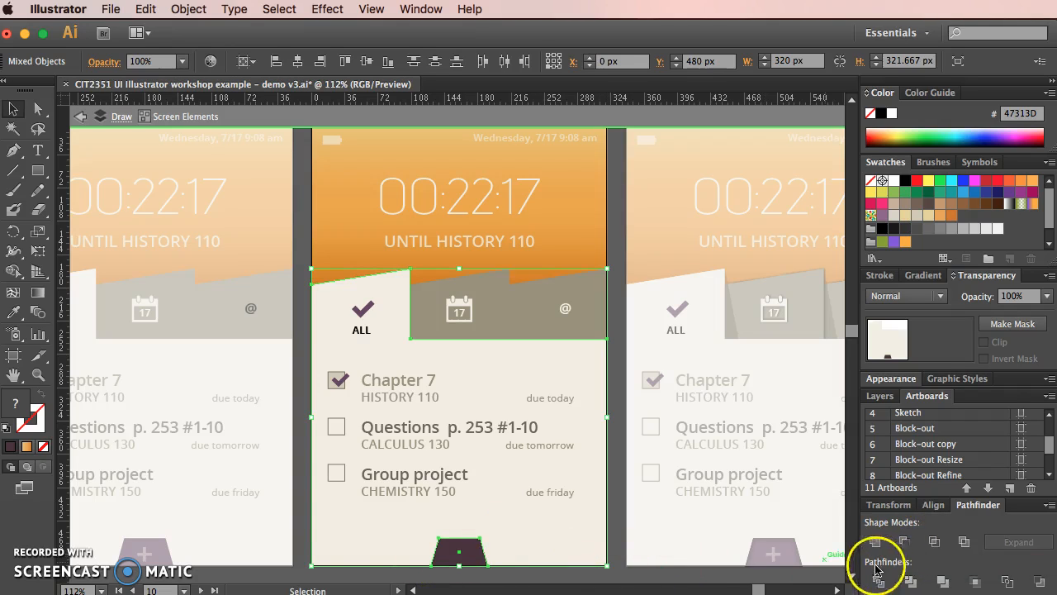
click(579, 579)
click(576, 552)
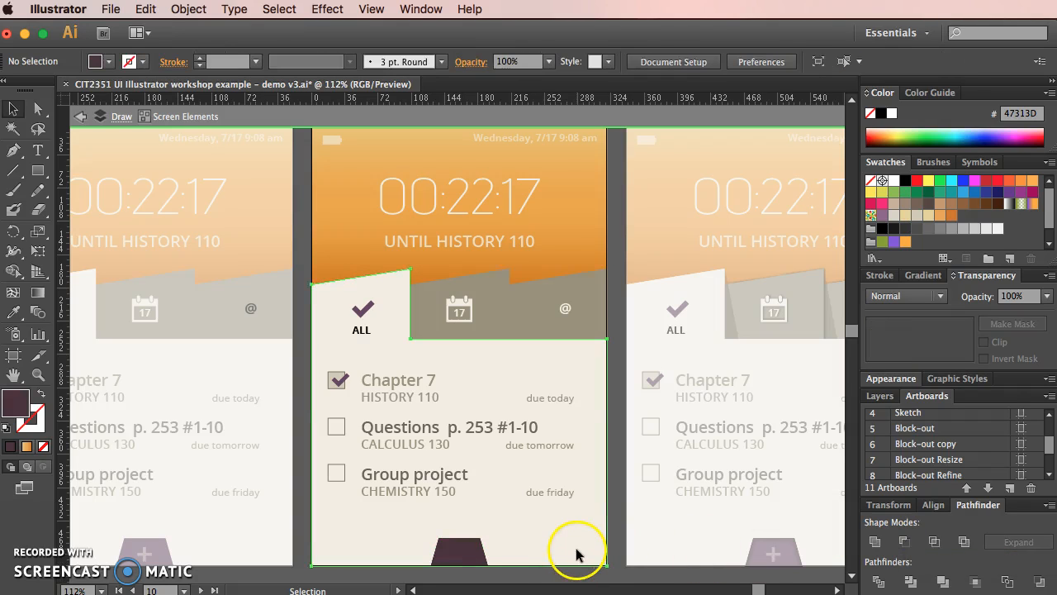
- Reselect the cream page shape together with the dark trapezoid and try to combine them with the Unite pathfinder operation
click(462, 555)
key(Delete)
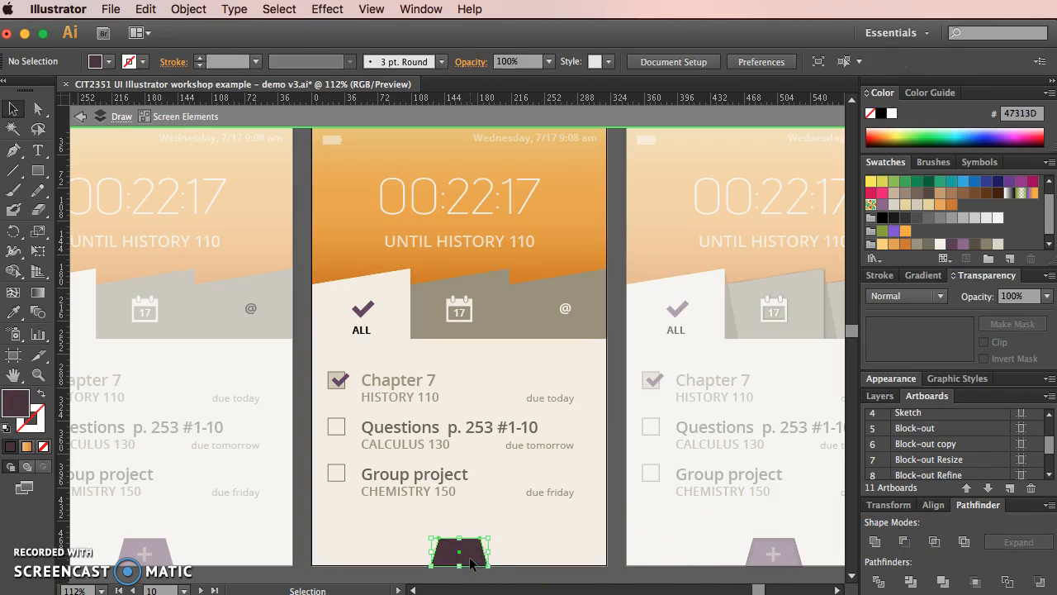
key(super+z)
key(a)
click(608, 541)
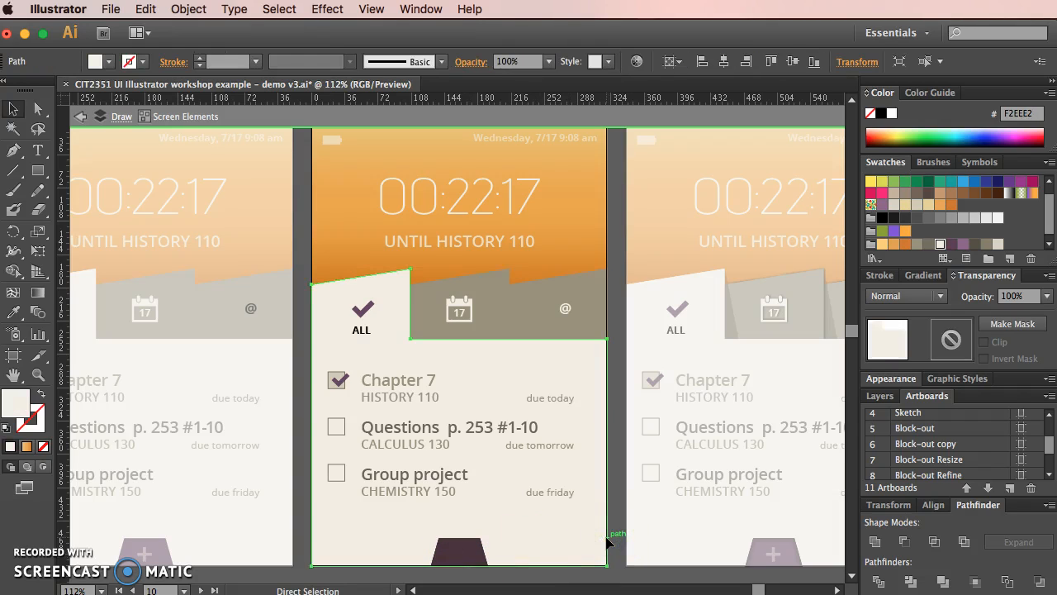
key(super+v)
key(super+z)
shift+click(475, 551)
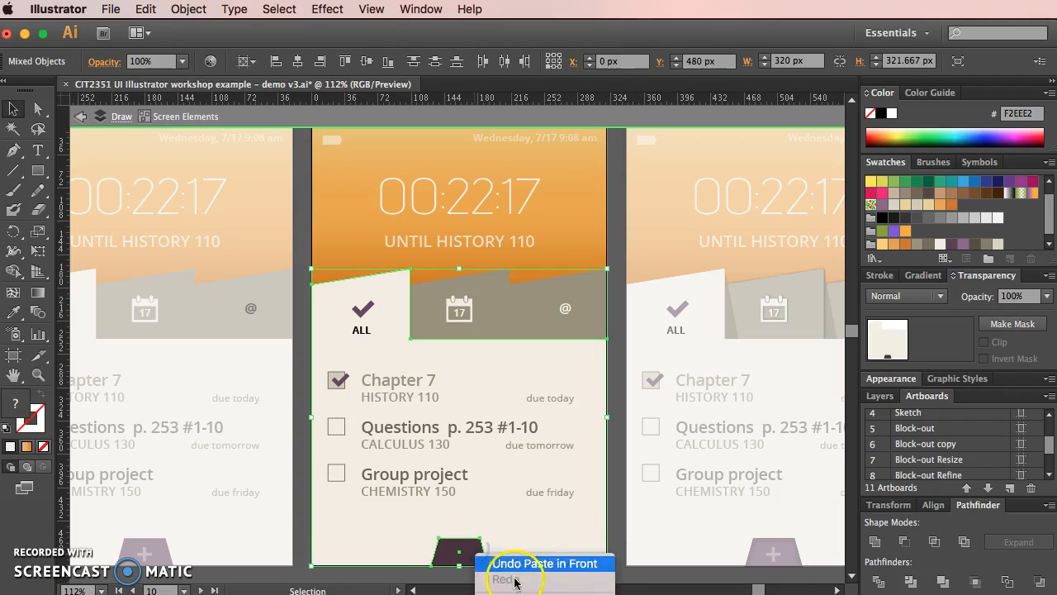
click(876, 543)
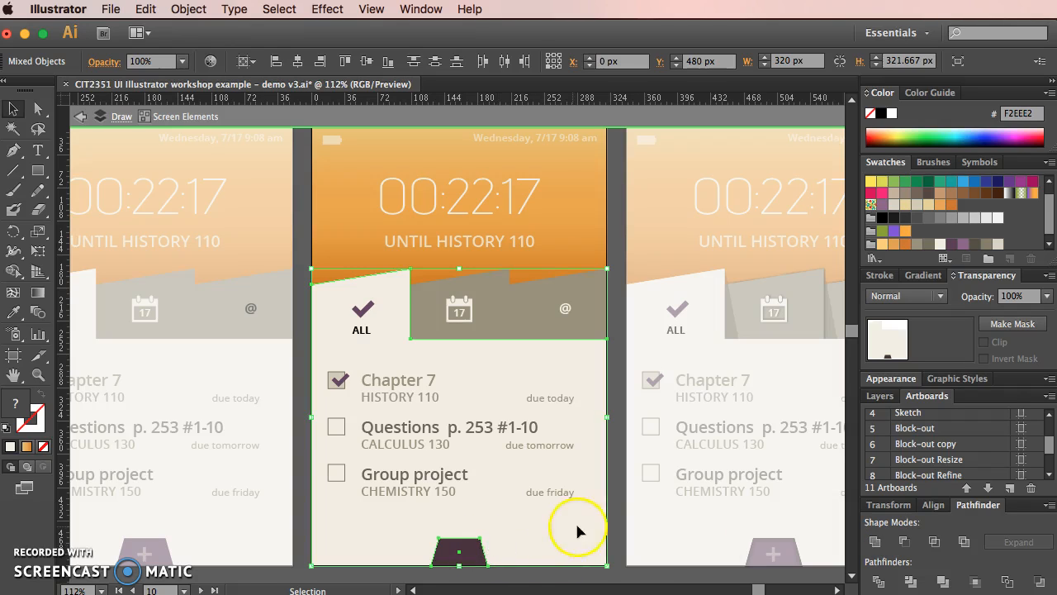
- Delete the dark trapezoid copy covering the original plus button
click(427, 549)
click(479, 547)
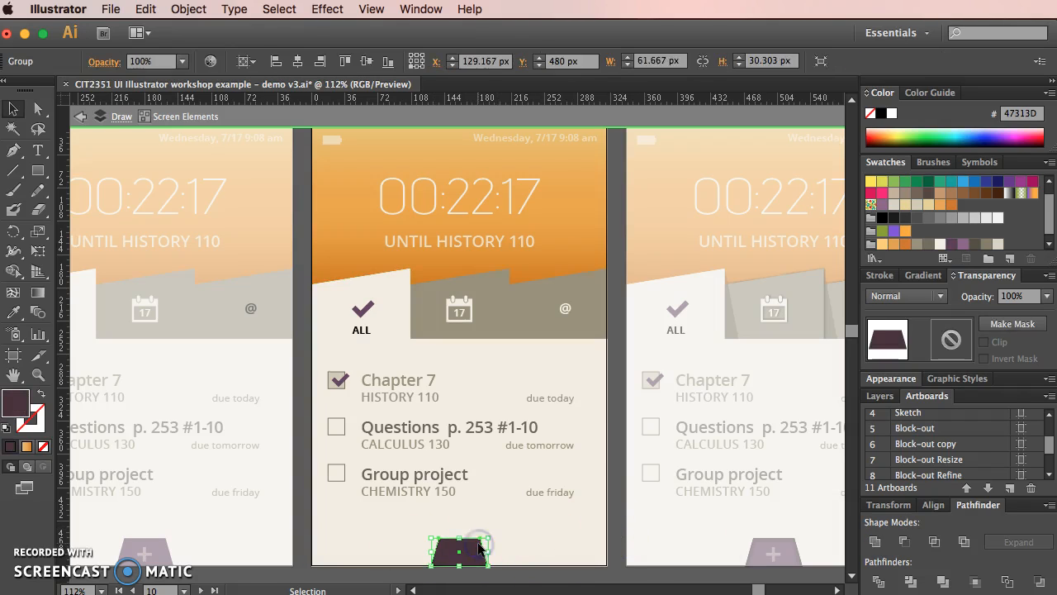
key(Delete)
- Copy the cream page shape with its tab and place it in the Photoshop document as a Smart Object
click(490, 532)
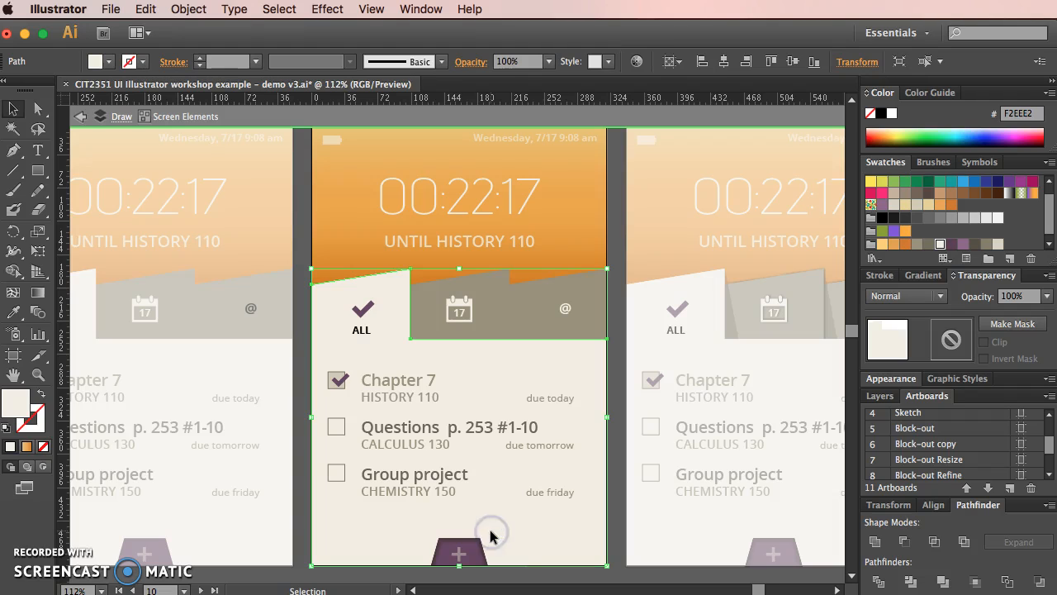
key(super+Tab)
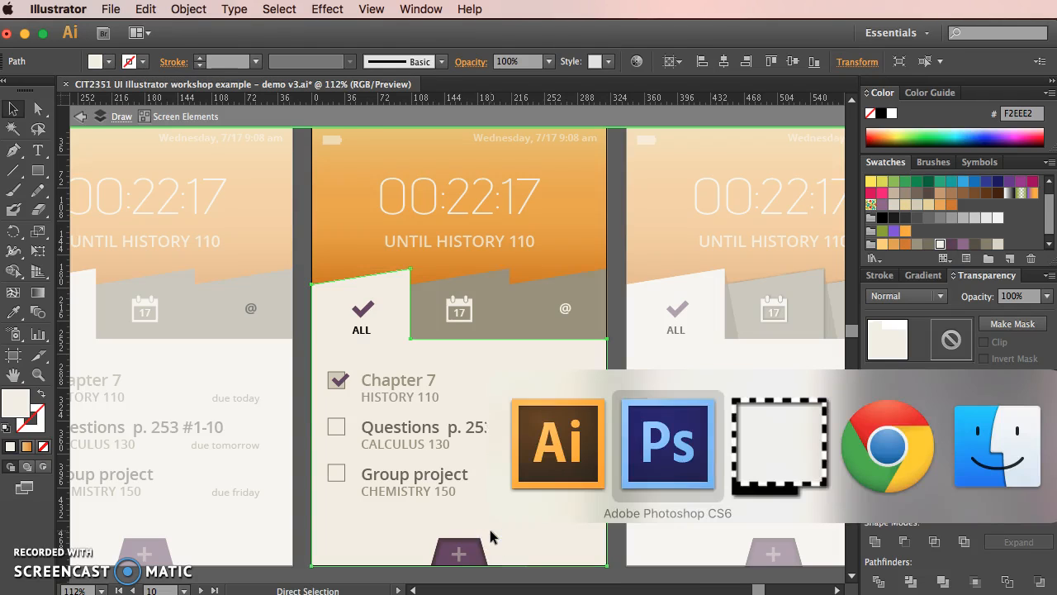
key(super+v)
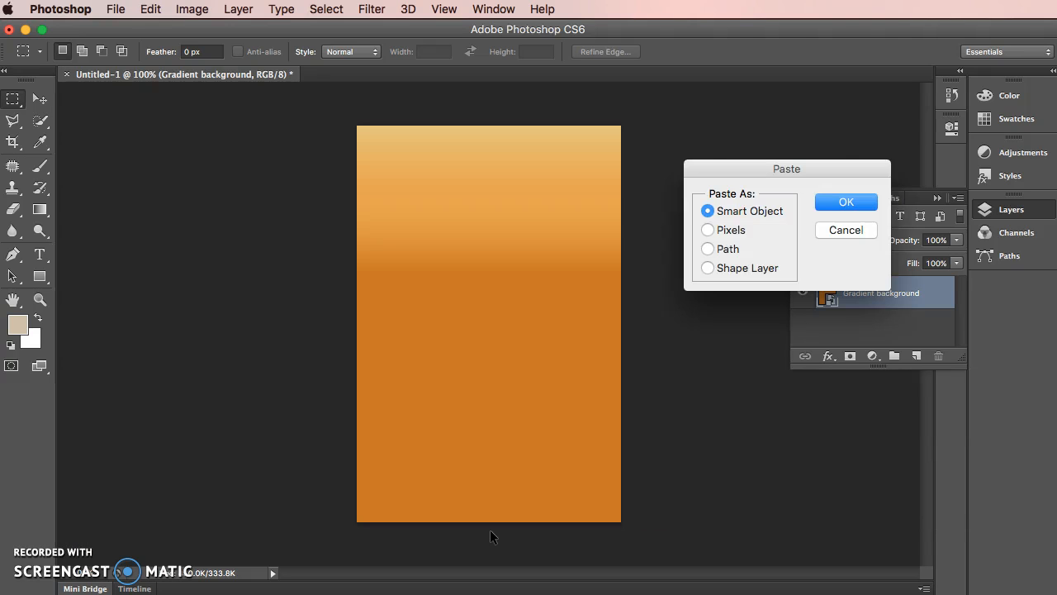
click(843, 204)
key(Return)
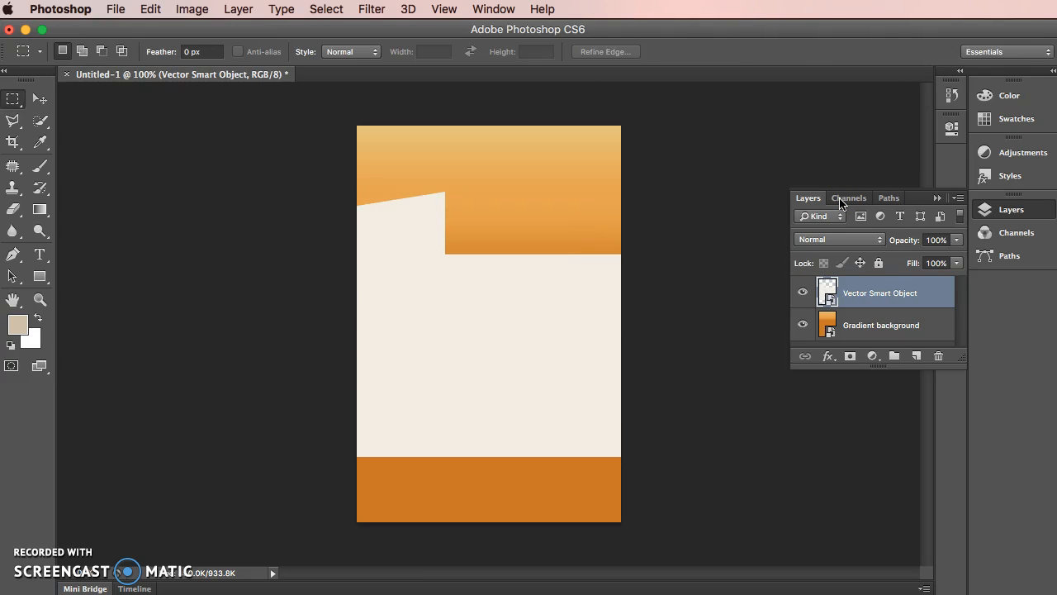
- Move the cream page shape down to the canvas's bottom edge and rename its layer as page with tab
drag(418, 379, 420, 444)
double_click(851, 291)
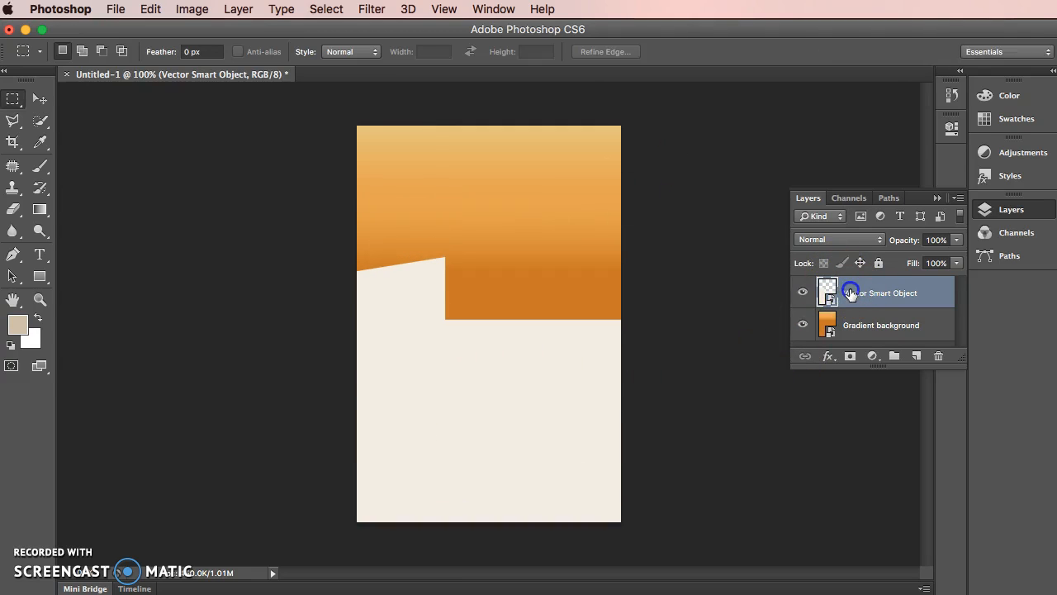
text(sh)
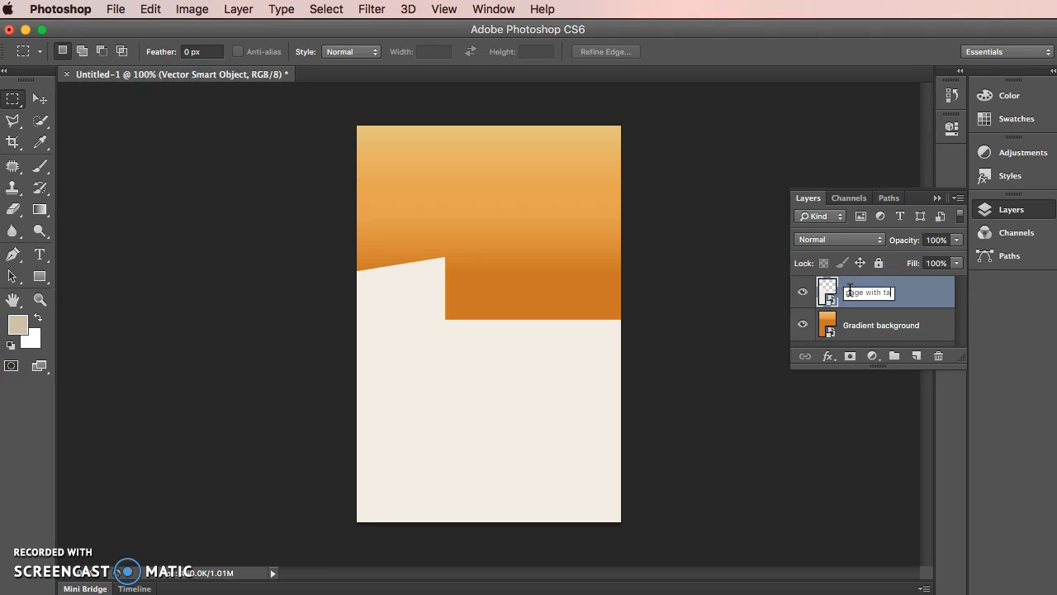
key(Return)
- Switch to Illustrator and copy the task list text, its checkboxes, and the ALL tab's label and check mark
key(super+Tab)
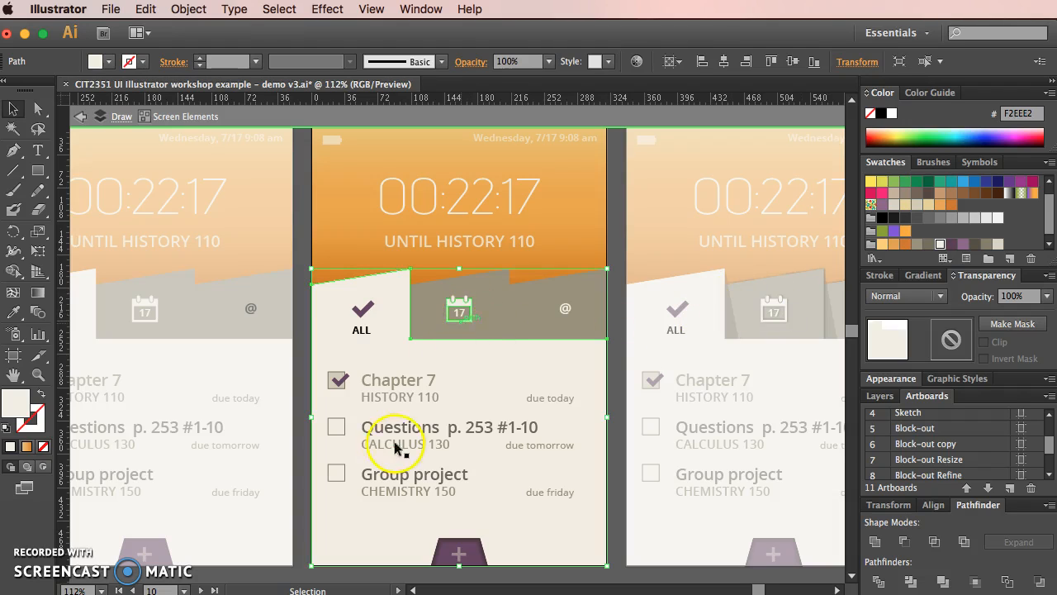
click(421, 387)
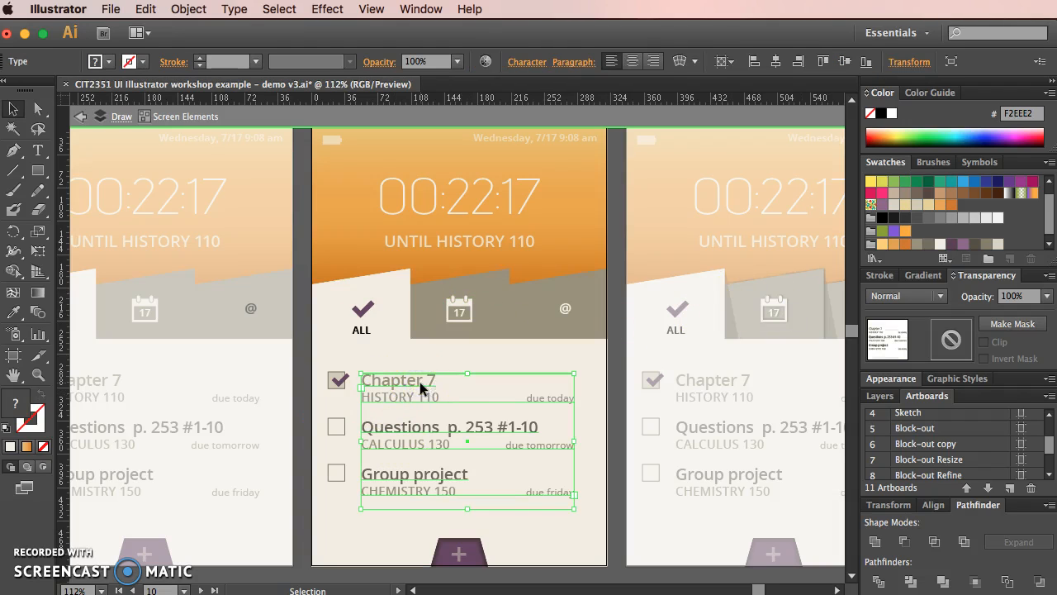
shift+click(329, 387)
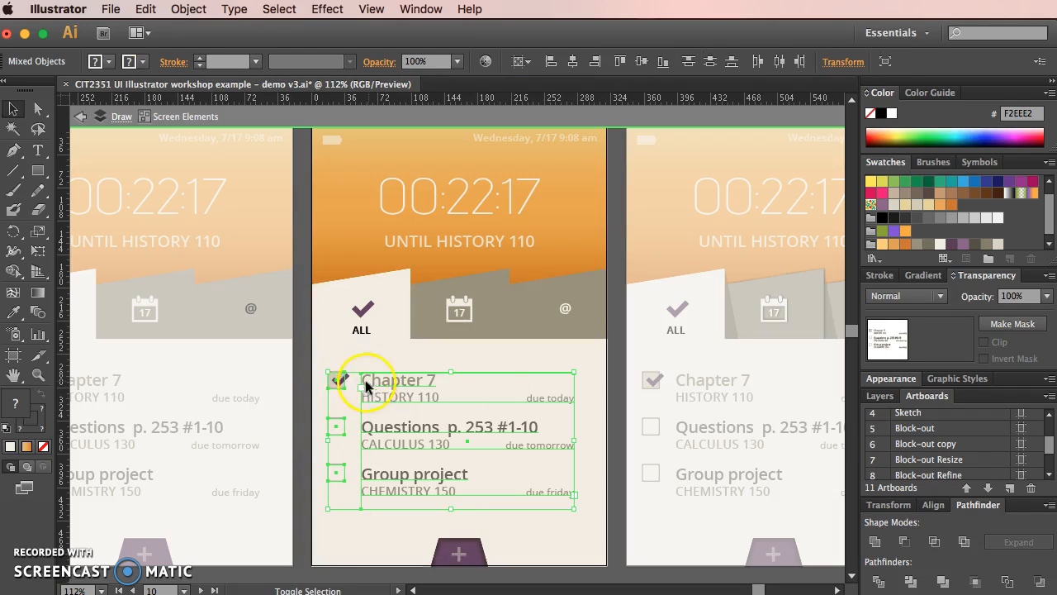
shift+click(361, 331)
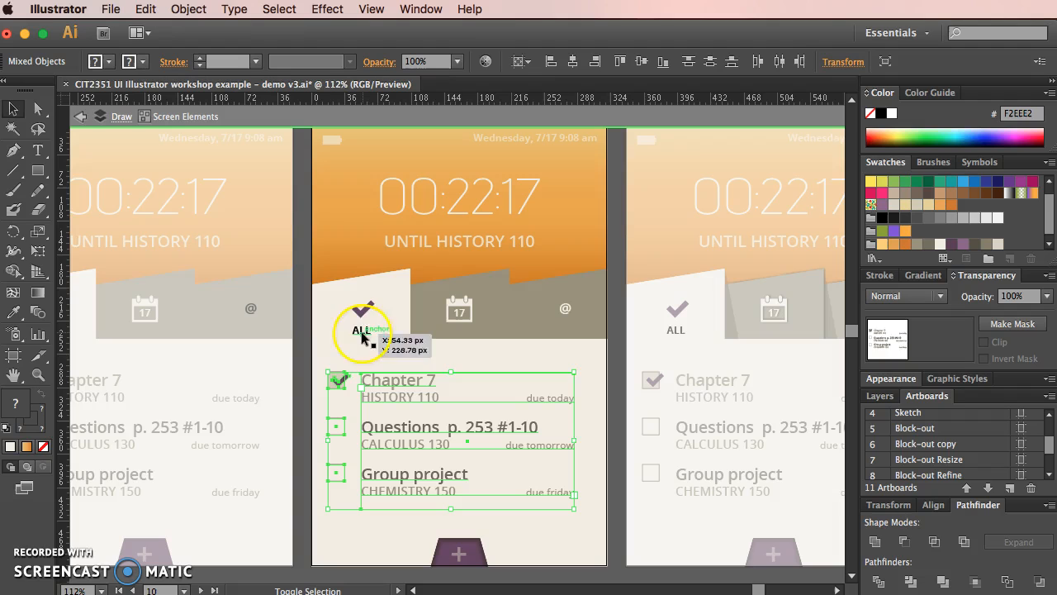
shift+click(364, 310)
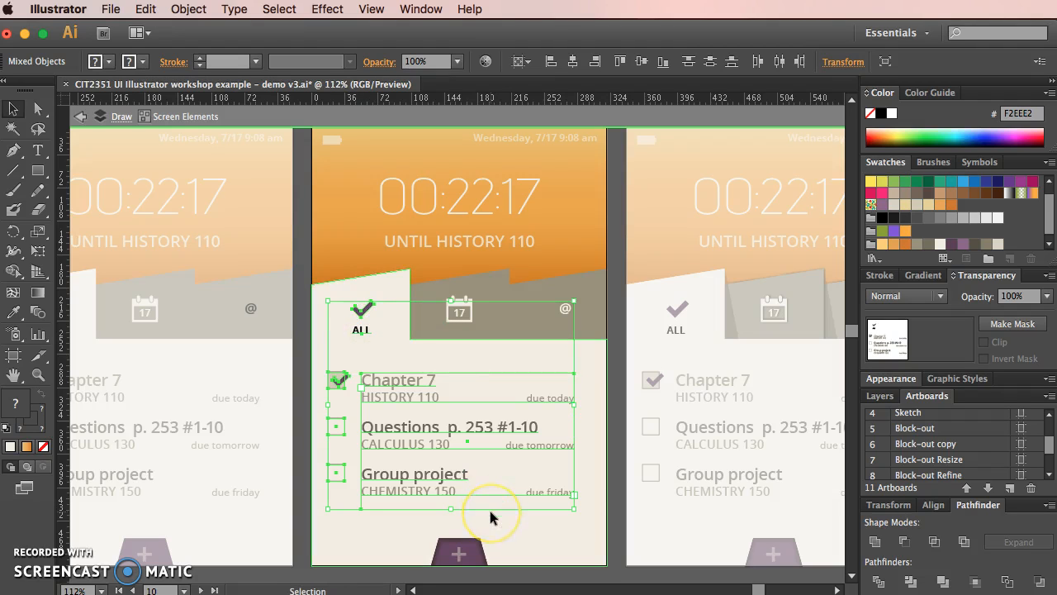
key(super+c)
- Paste the copied task list elements into the Photoshop document as a Smart Object and move them down onto the cream page
key(super+Tab)
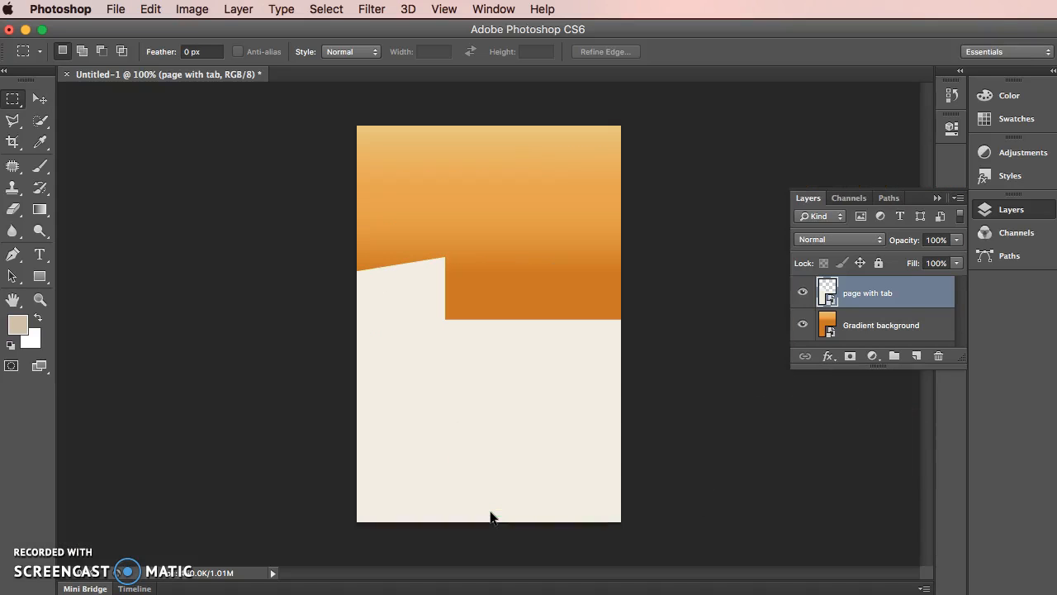
key(super+v)
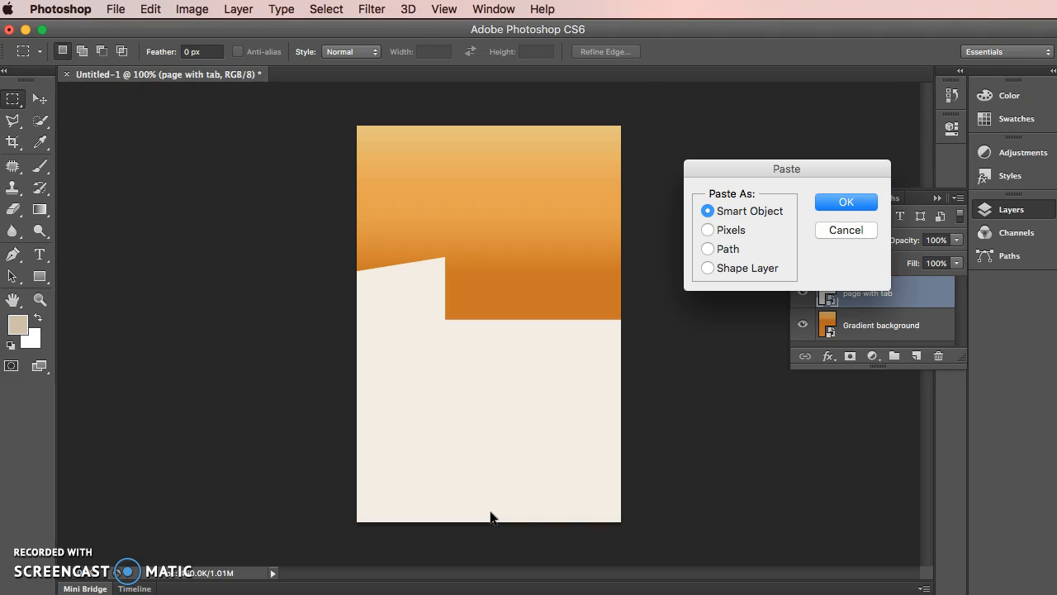
click(836, 203)
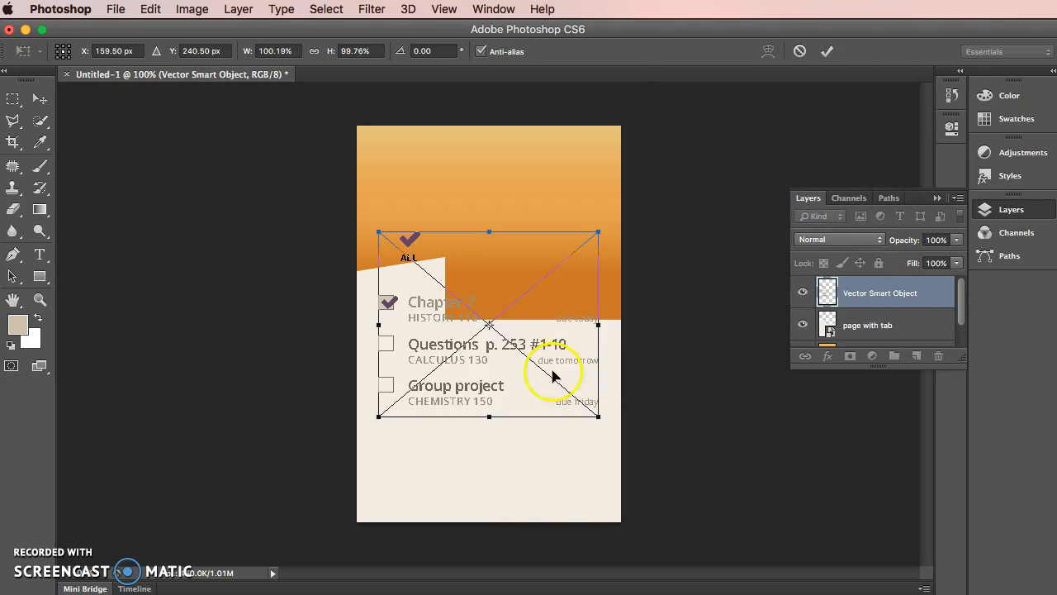
key(Return)
drag(464, 352, 460, 407)
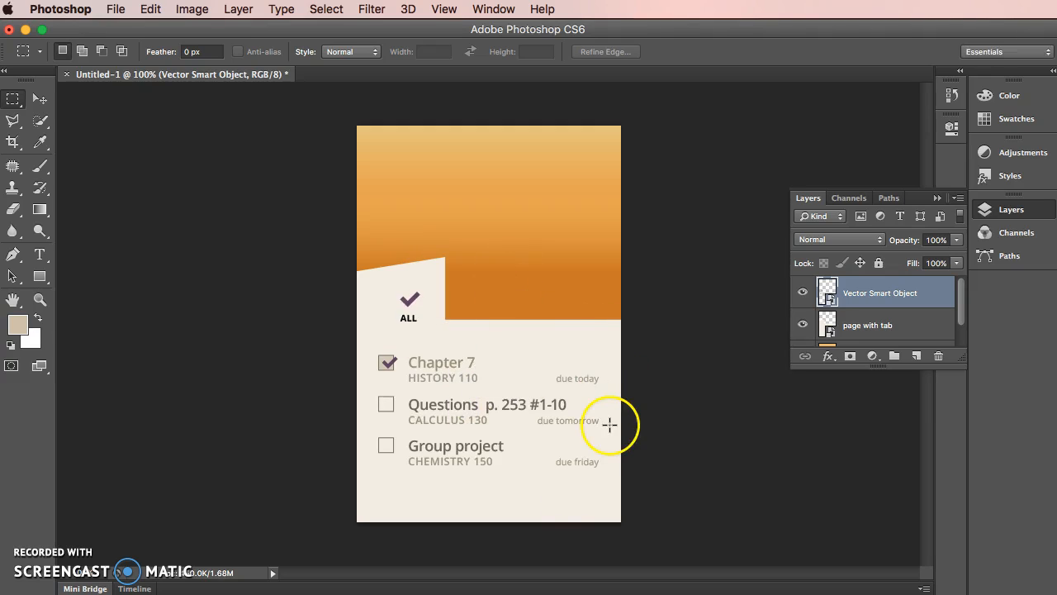
- Copy the original reference mockup image from Illustrator and paste it into the Photoshop document as Pixels
key(super+Tab)
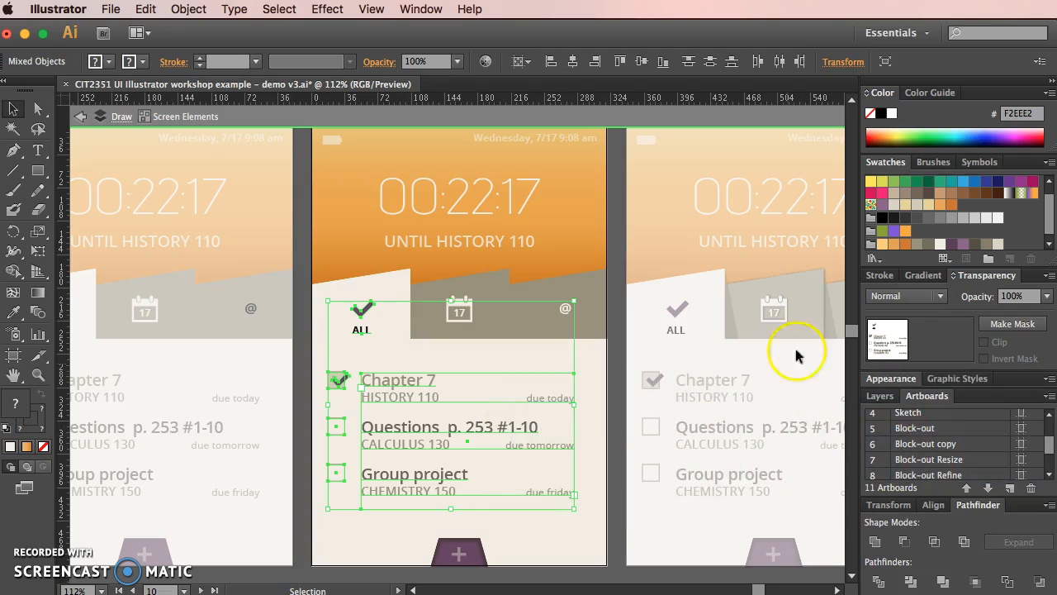
click(717, 573)
click(804, 591)
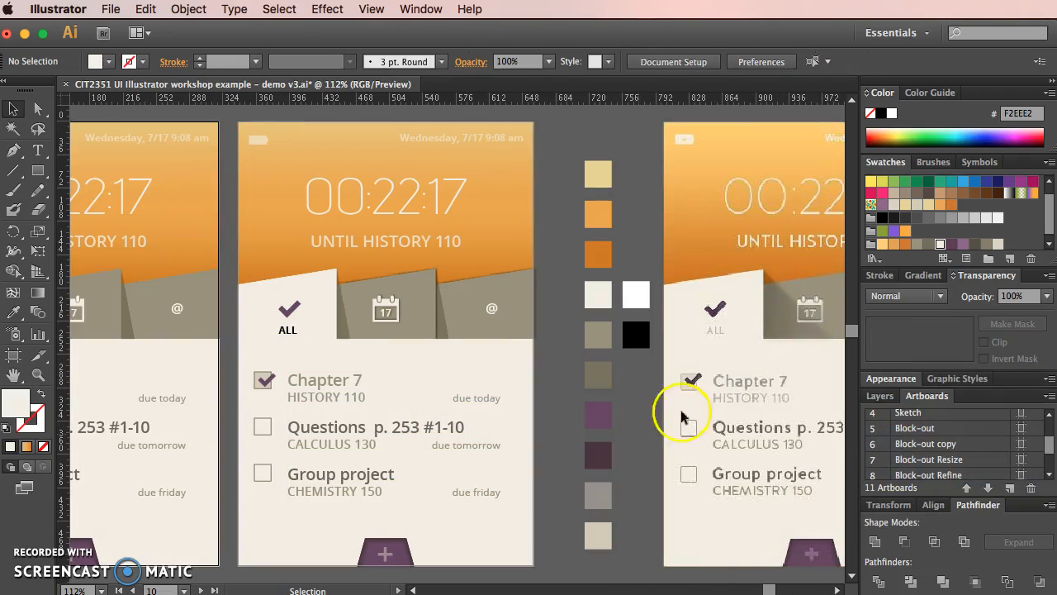
click(709, 403)
key(super+Tab)
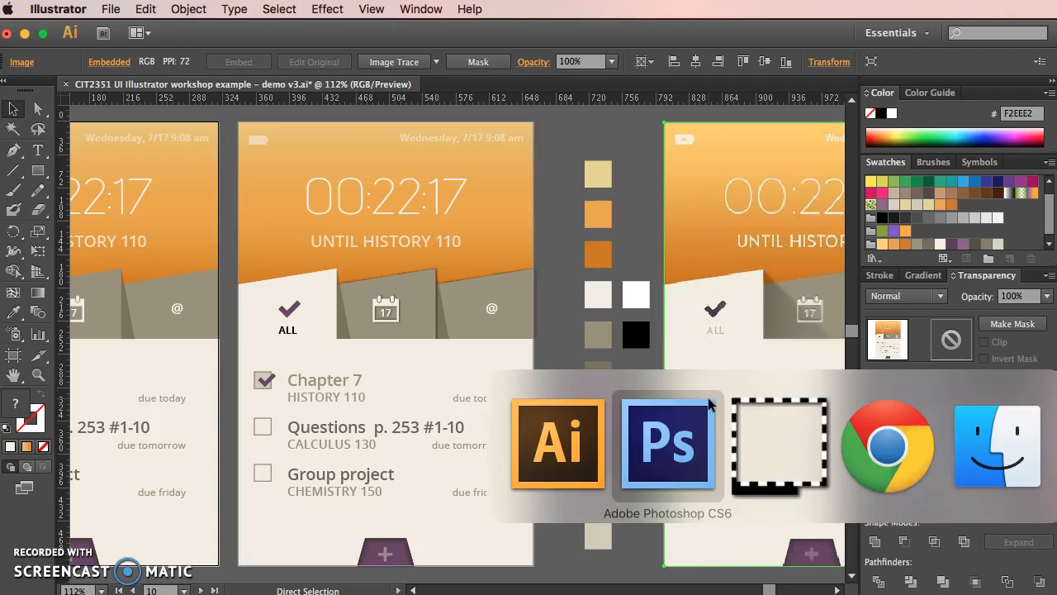
click(648, 337)
key(super+v)
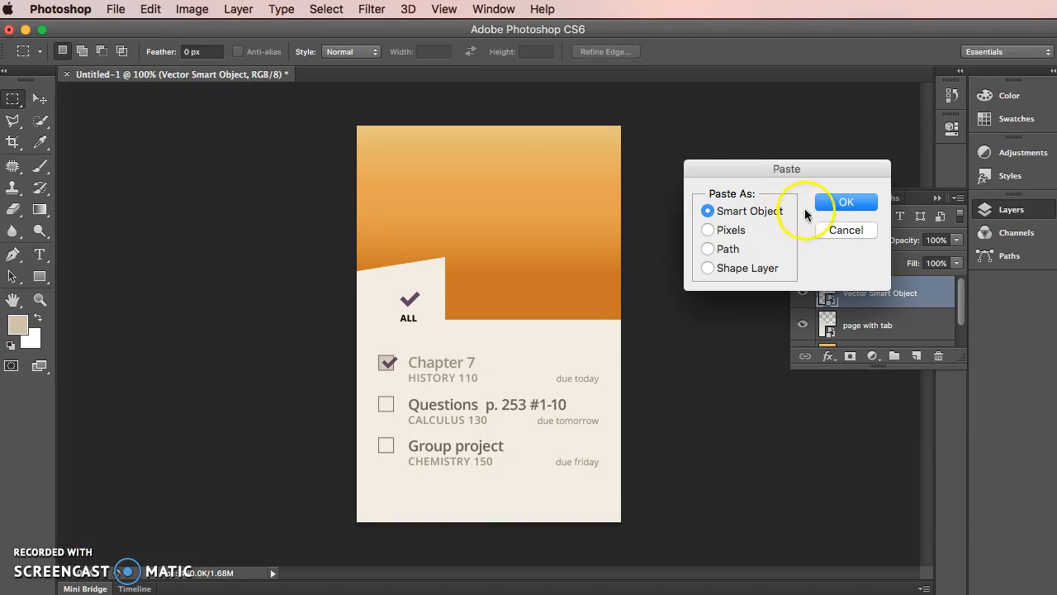
click(734, 234)
click(846, 202)
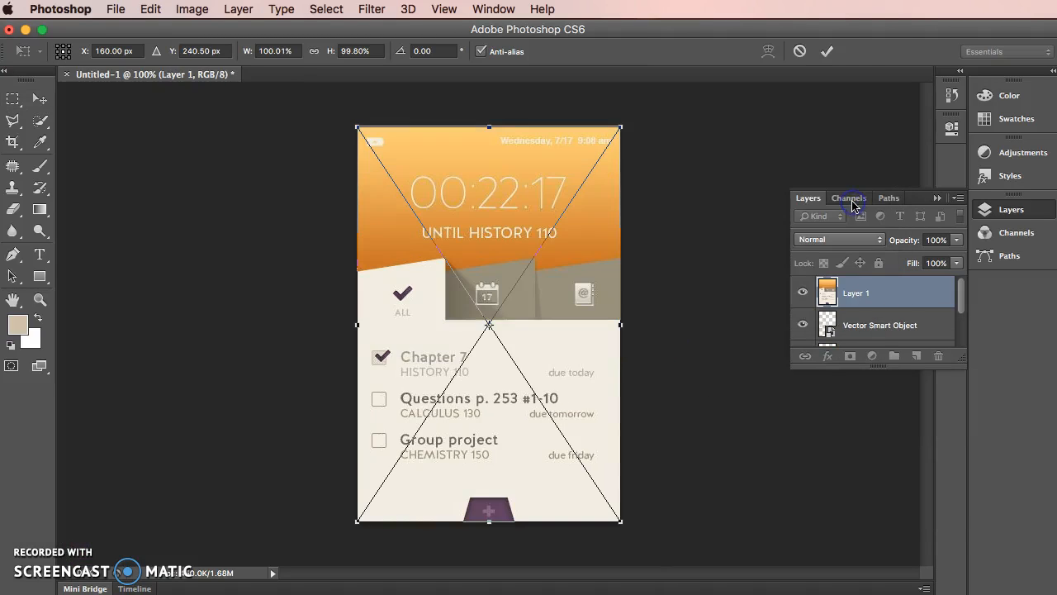
double_click(513, 344)
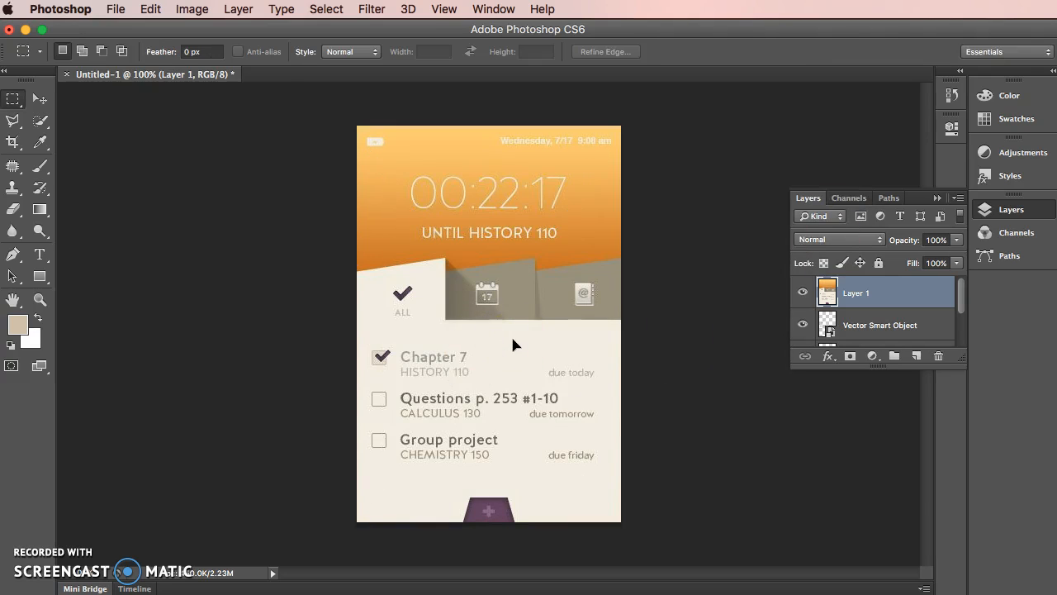
- Reduce the reference mockup layer's opacity to 38% and move it beneath the task list layer
click(956, 240)
click(908, 258)
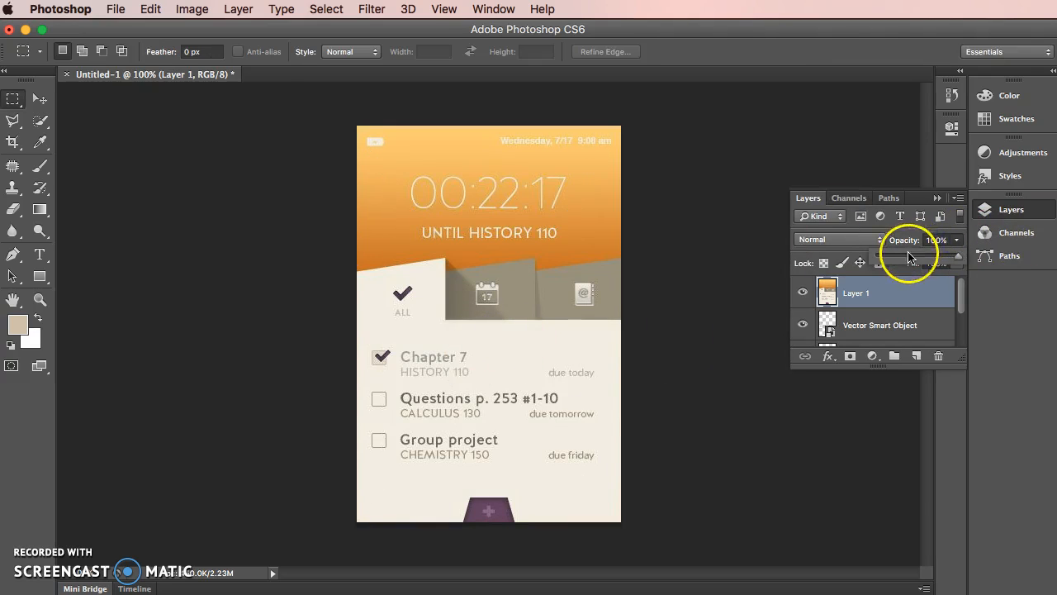
drag(879, 291, 835, 334)
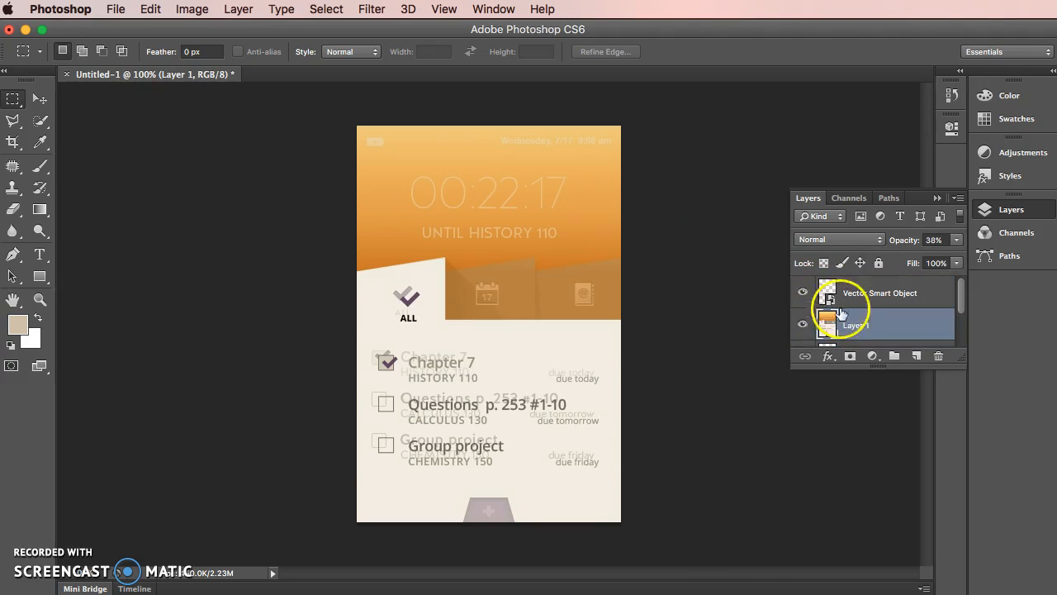
- Nudge the task list Smart Object up and to the left to align with the faded reference mockup
click(828, 287)
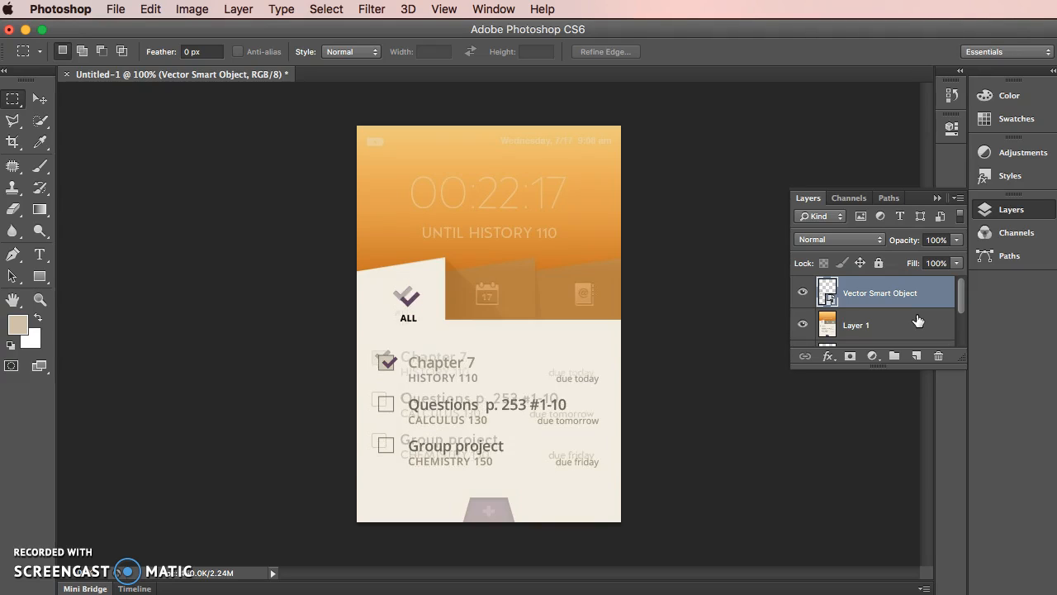
key(super+shift+Left)
key(super+Right)
key(super+Right)
key(super+Up)
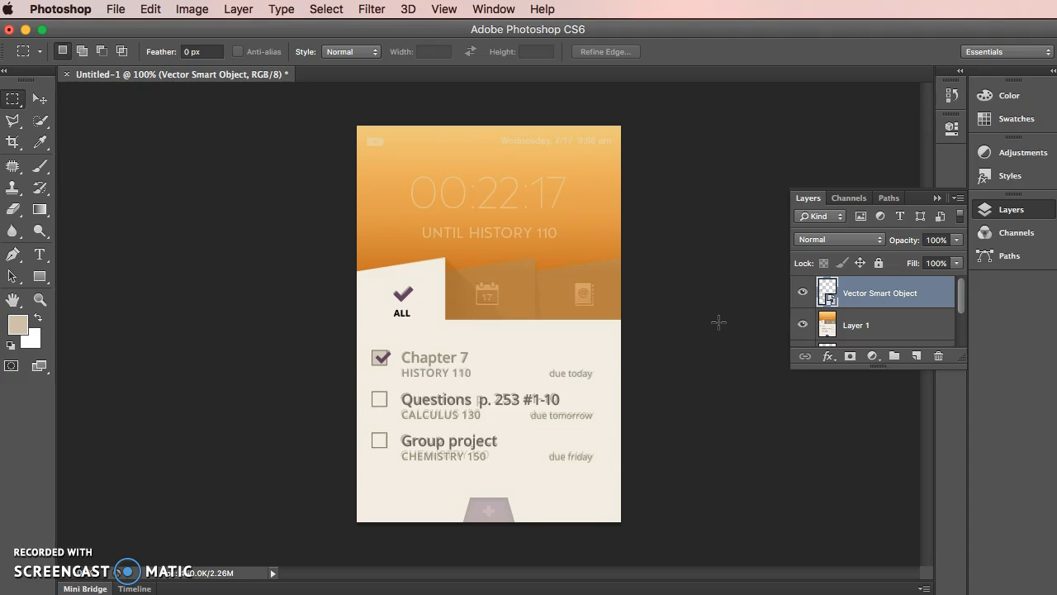
- Try to paste the copied reference mockup in place as a Smart Object
click(150, 8)
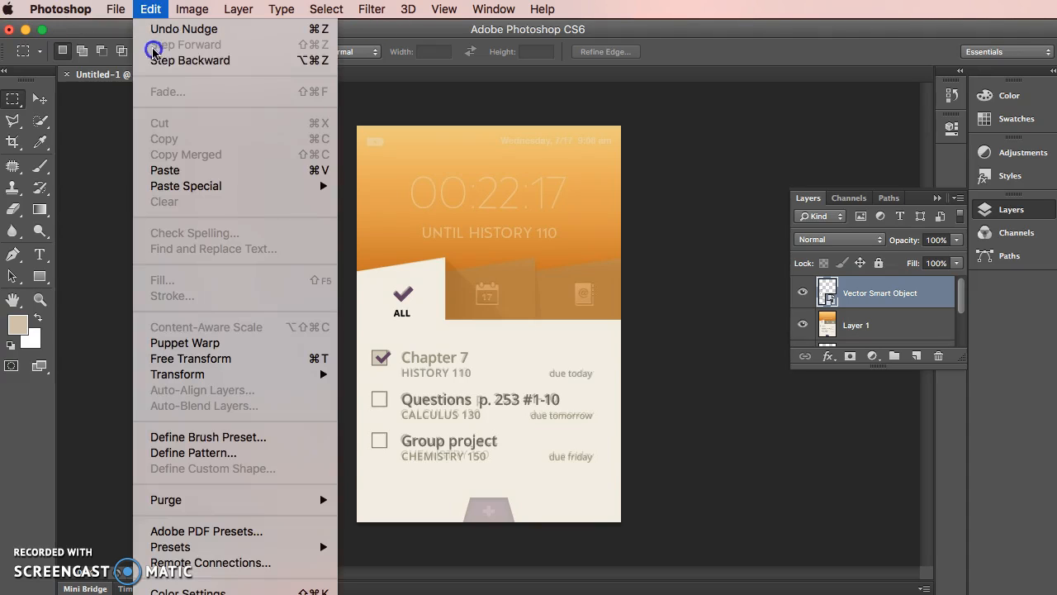
mouse_move(301, 185)
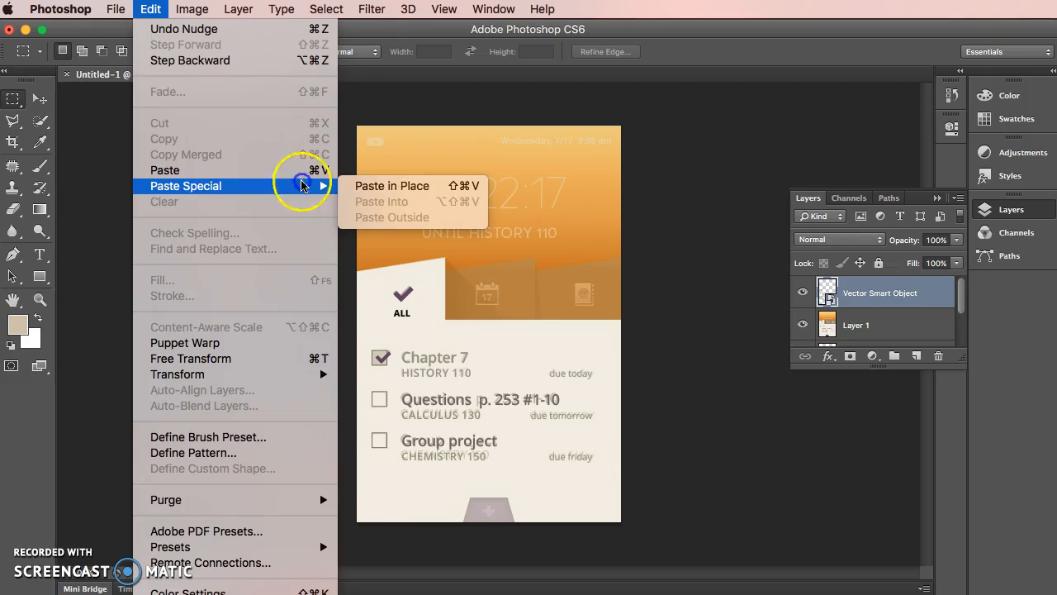
click(404, 186)
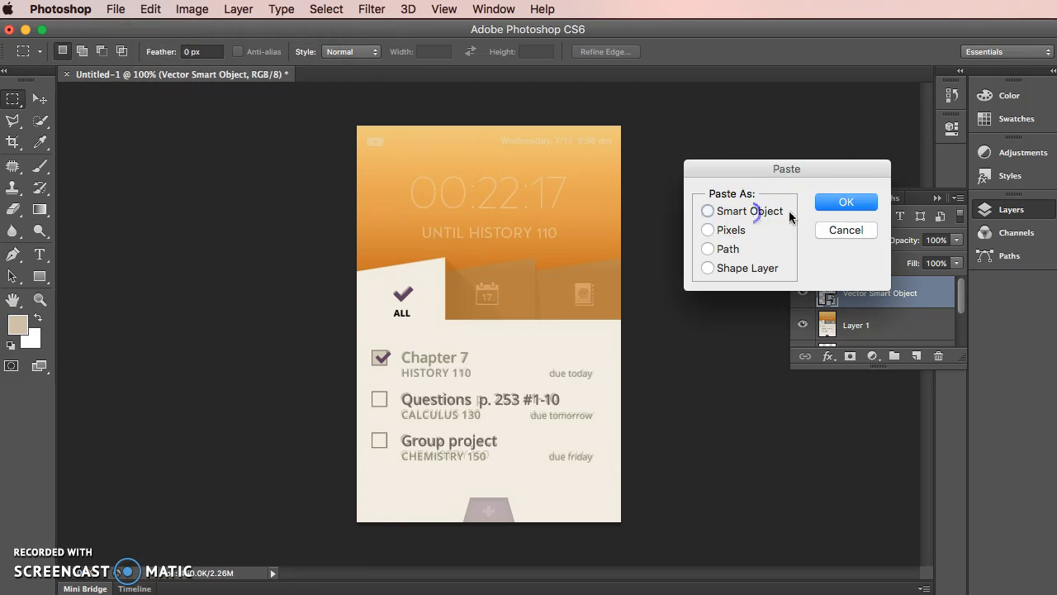
click(846, 204)
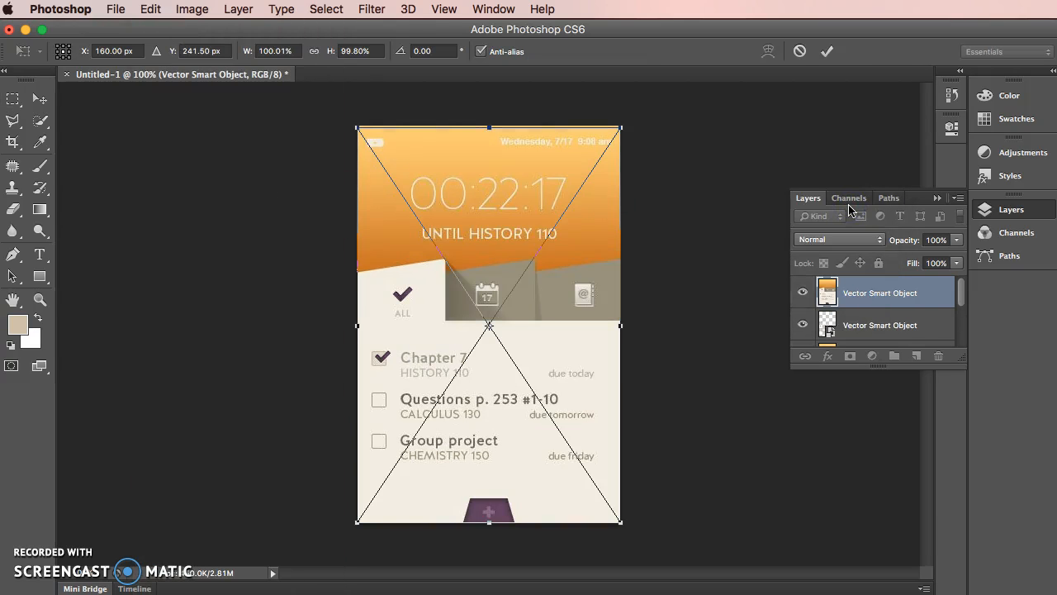
key(Return)
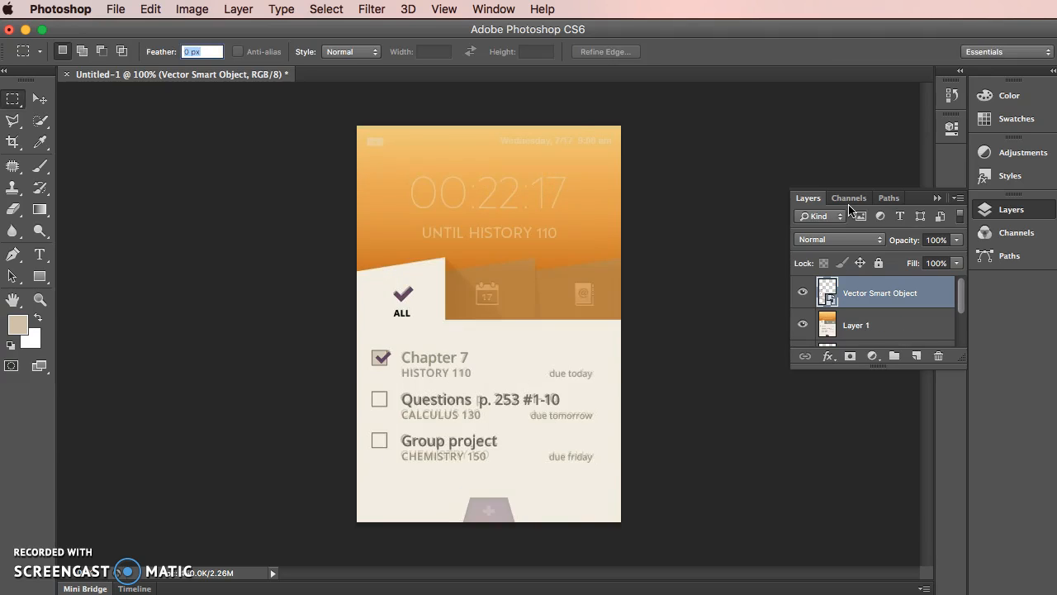
- Switch to Illustrator and copy the task text, checkboxes, ALL label and check mark from the Finished Flat 2D+ artboard
key(super+Tab)
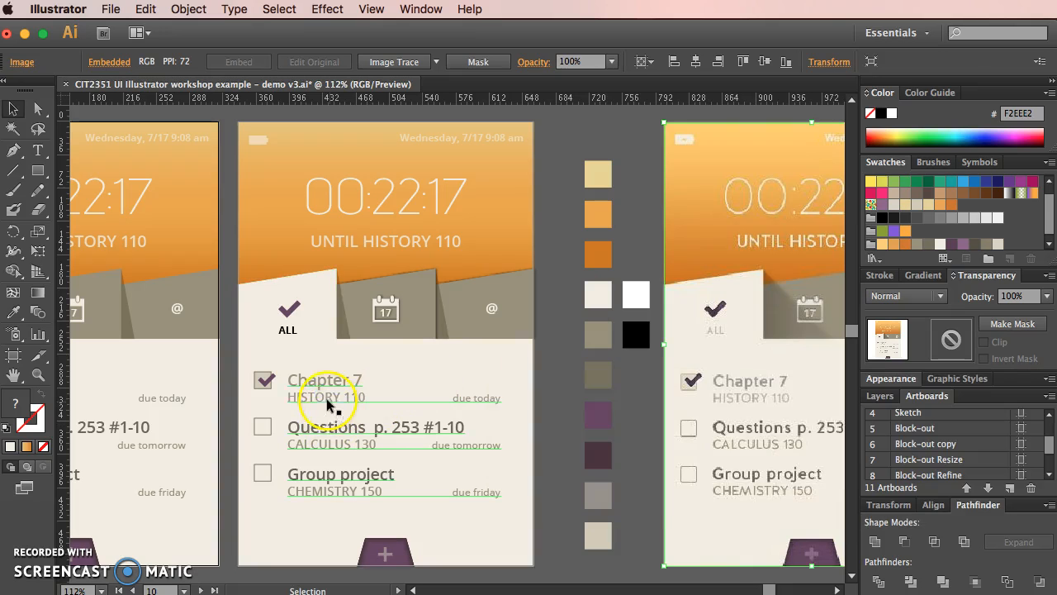
click(327, 403)
double_click(298, 382)
click(299, 382)
shift+click(263, 379)
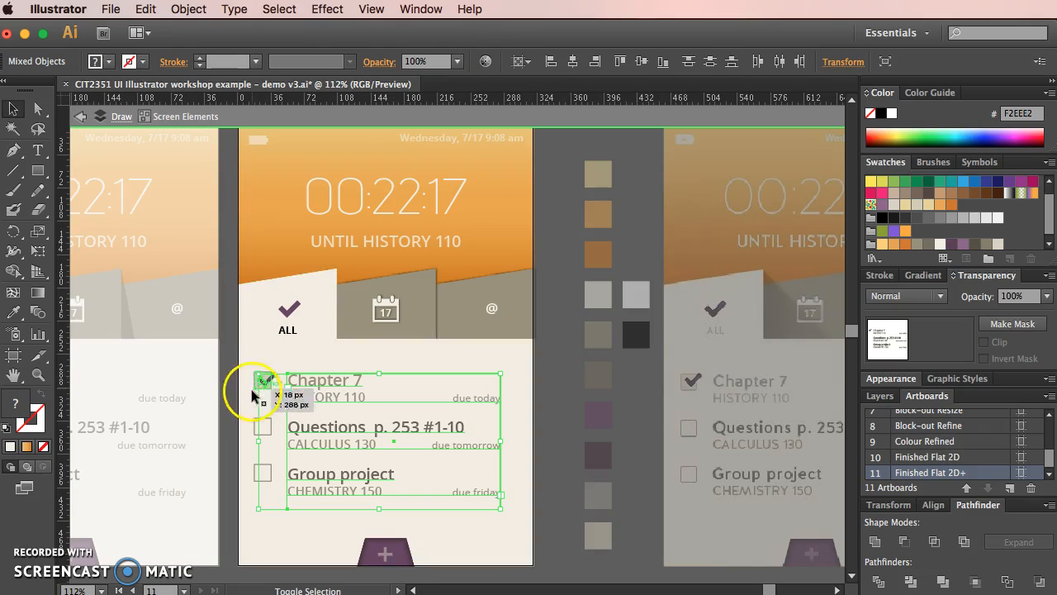
shift+click(263, 418)
shift+click(291, 332)
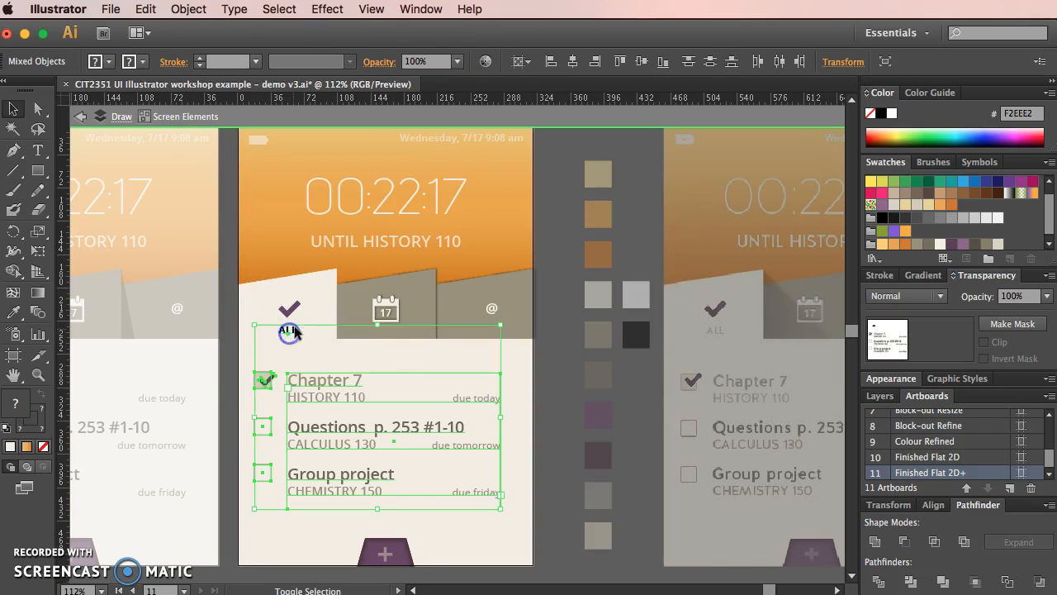
shift+click(296, 311)
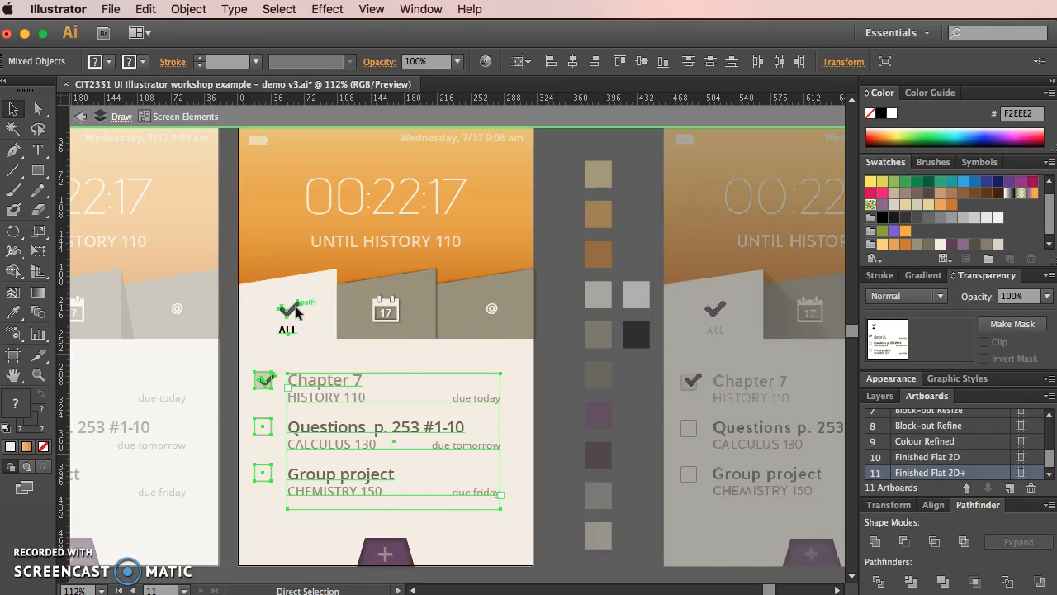
- Paste the copied elements in place in Photoshop as a Smart Object and move them up over the existing task list
key(super+Tab)
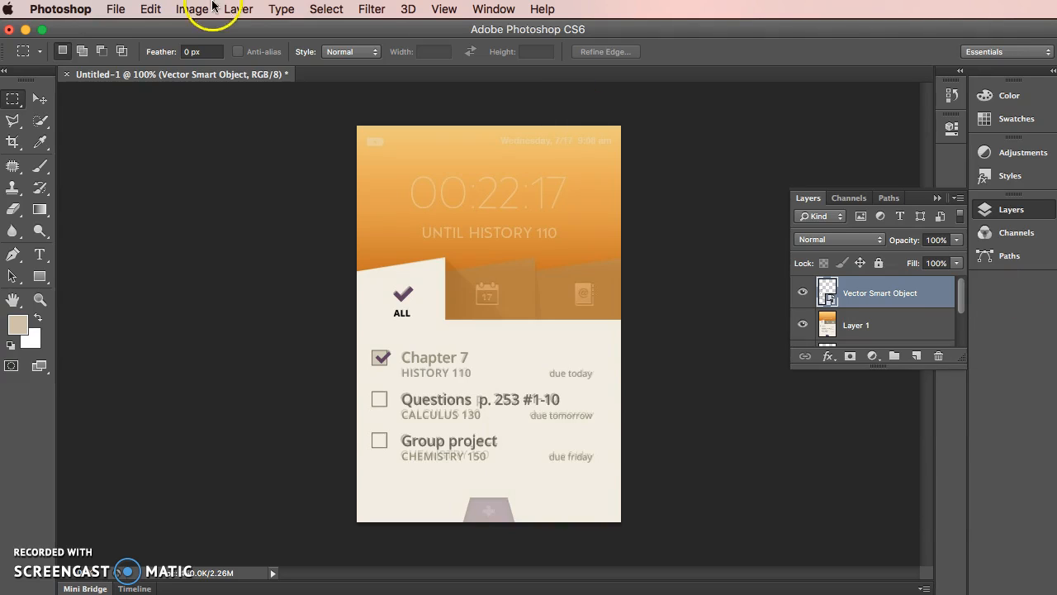
click(119, 8)
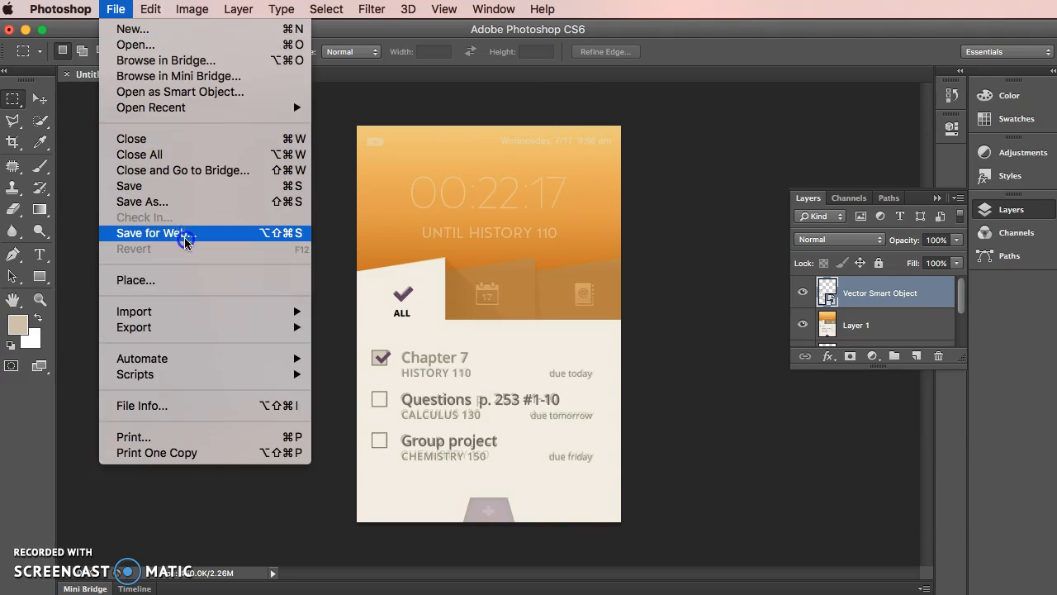
mouse_move(165, 6)
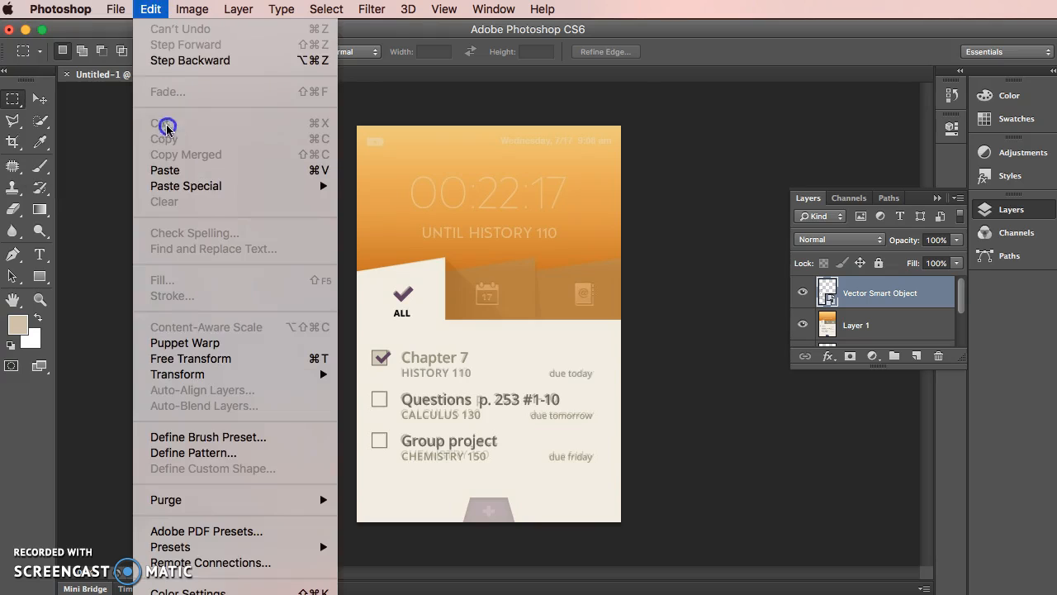
mouse_move(210, 183)
click(387, 186)
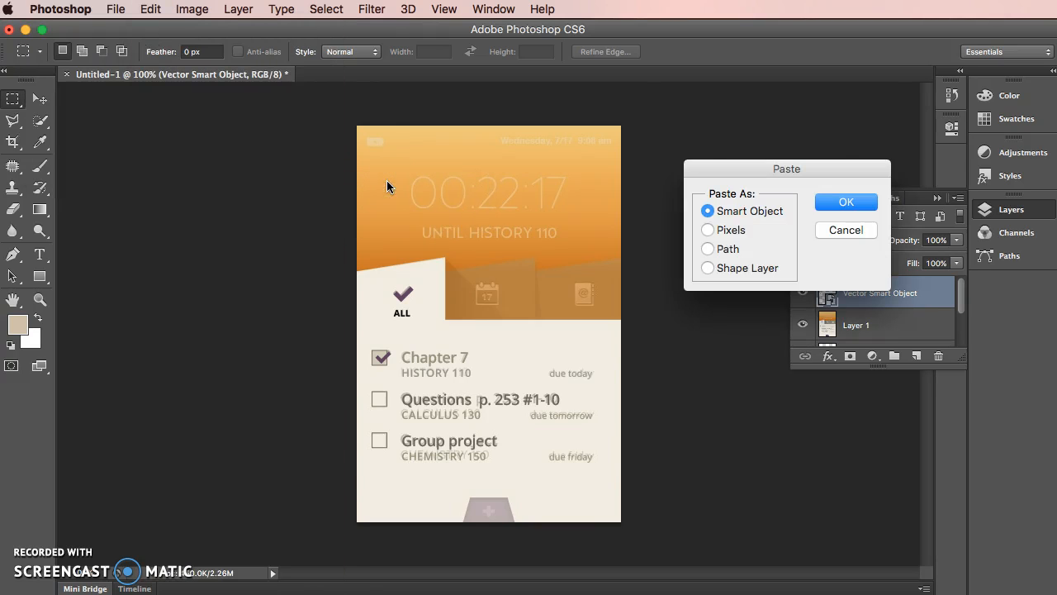
key(Return)
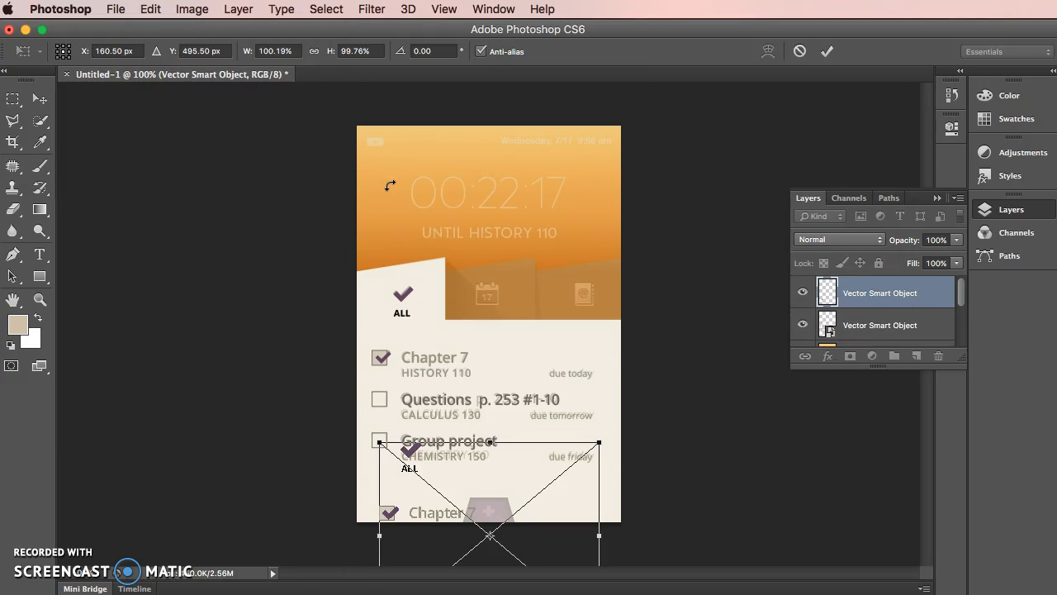
key(Return)
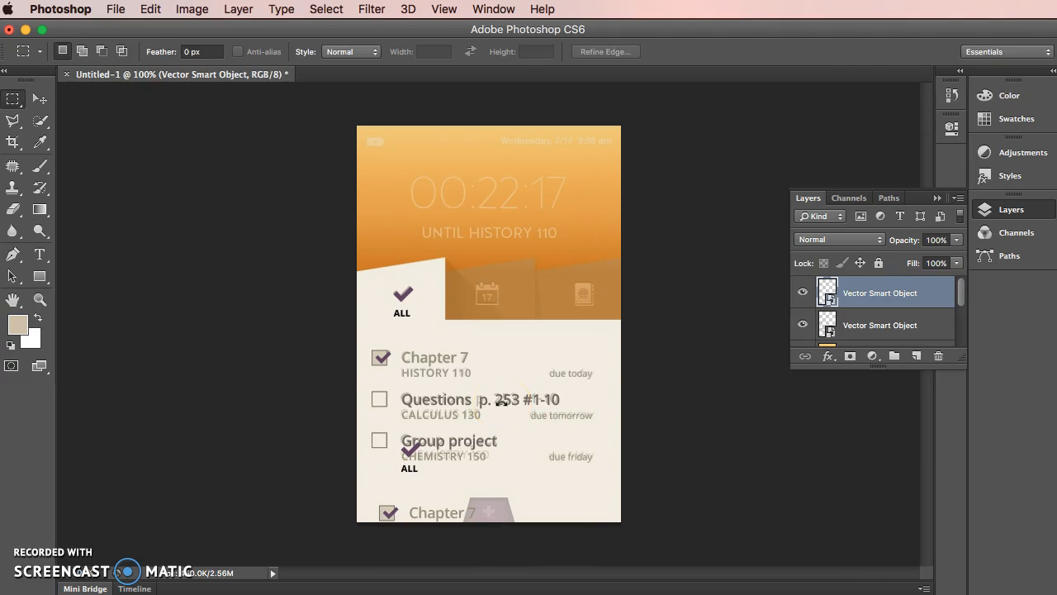
drag(435, 523, 440, 362)
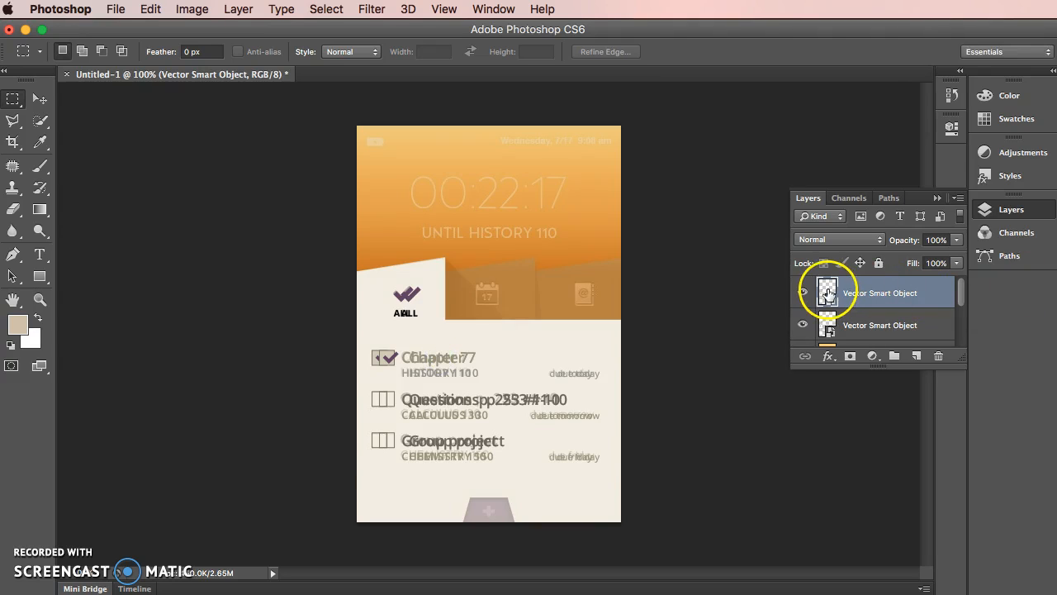
- Switch to Illustrator and draw a rectangle covering the whole Finished Flat 2D+ artboard, with its fill set to None
key(super+Tab)
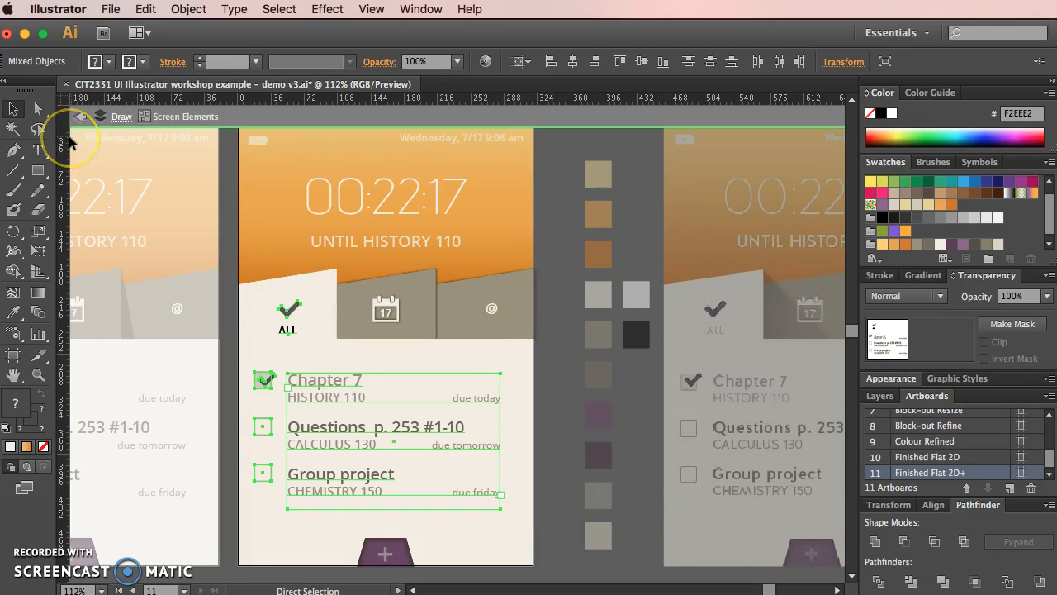
key(super+minus)
click(38, 170)
drag(261, 148, 525, 546)
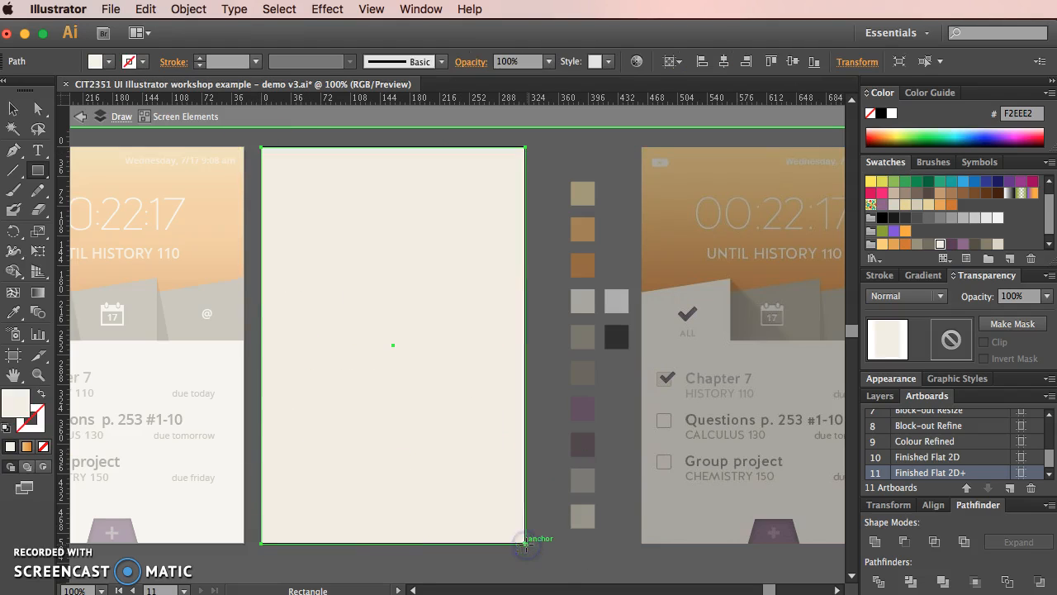
click(43, 447)
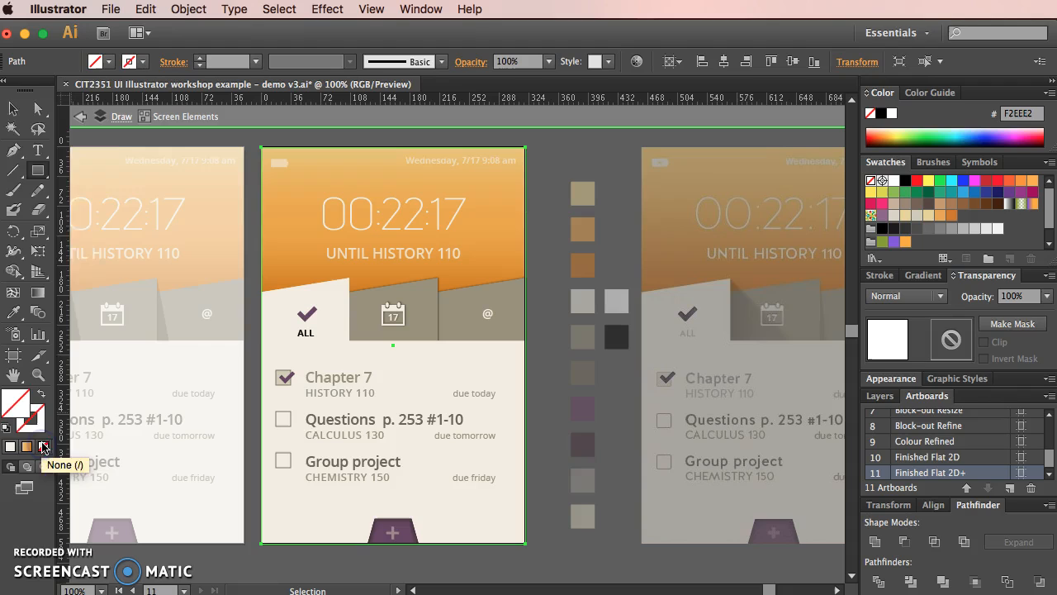
- Group the unfilled artboard-sized rectangle with the task text, checkboxes, ALL label and check mark
click(12, 108)
click(343, 390)
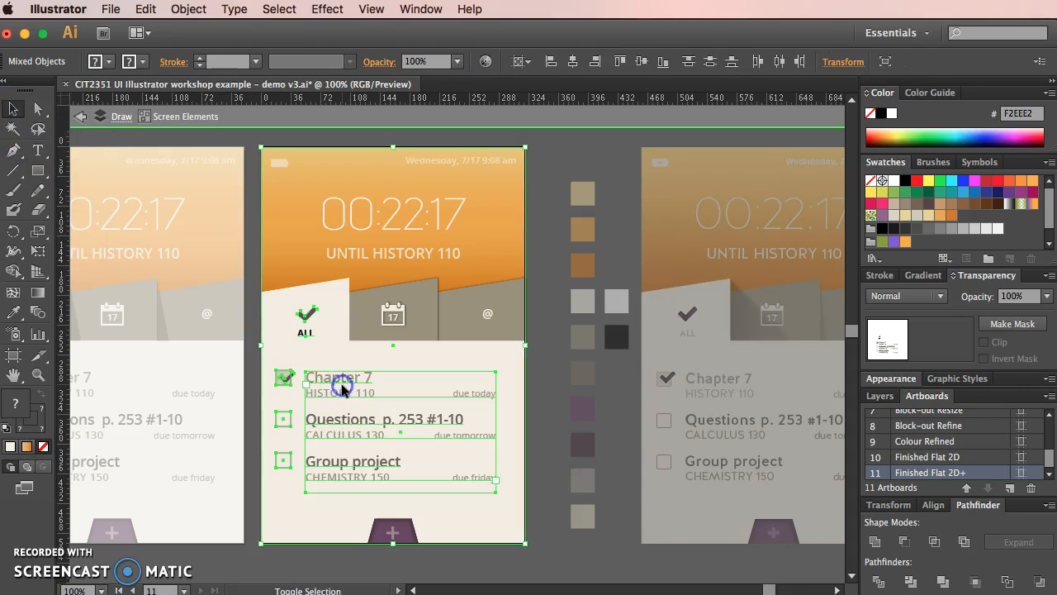
key(super+g)
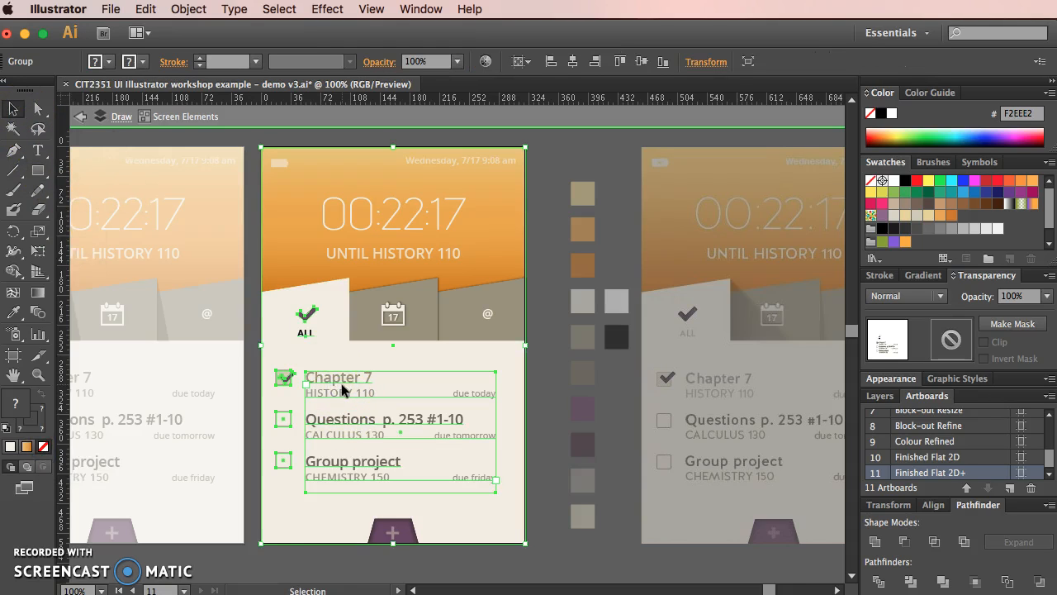
- Switch to Photoshop and paste the copied artboard-sized group in place as a Smart Object
key(super+Tab)
key(super+v)
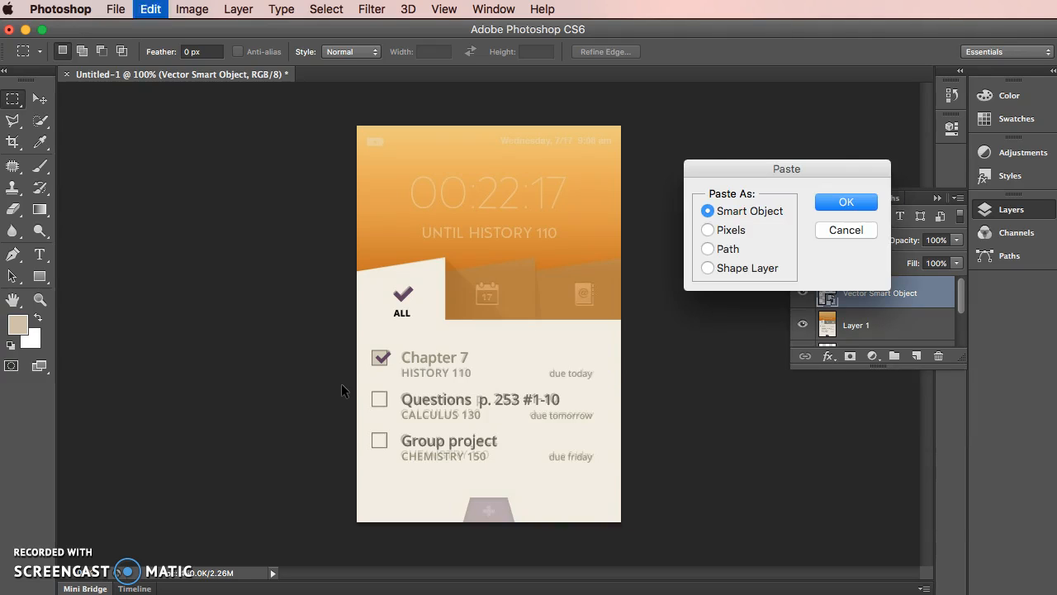
click(851, 202)
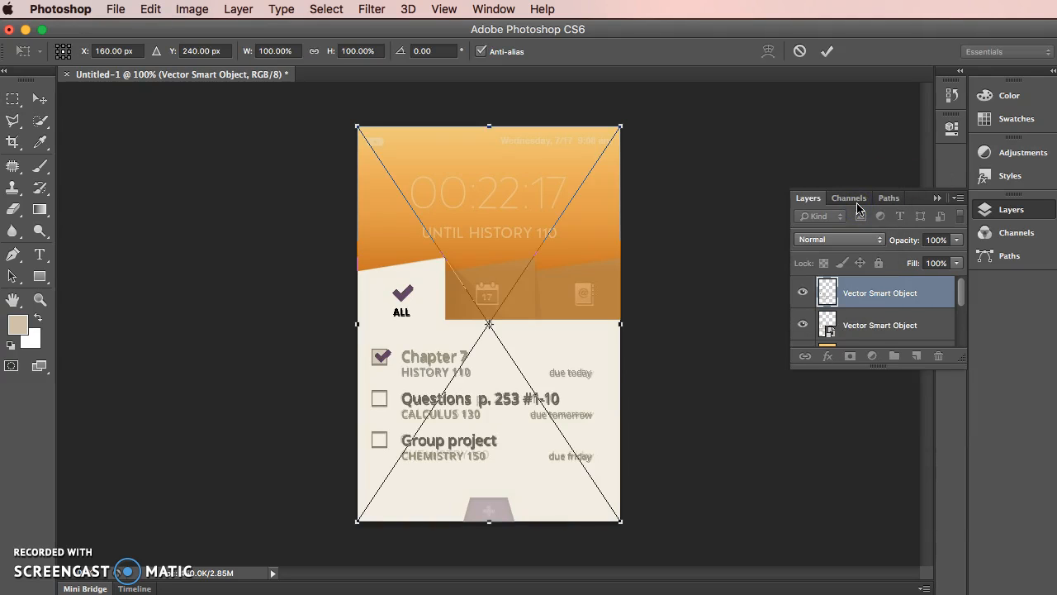
key(Return)
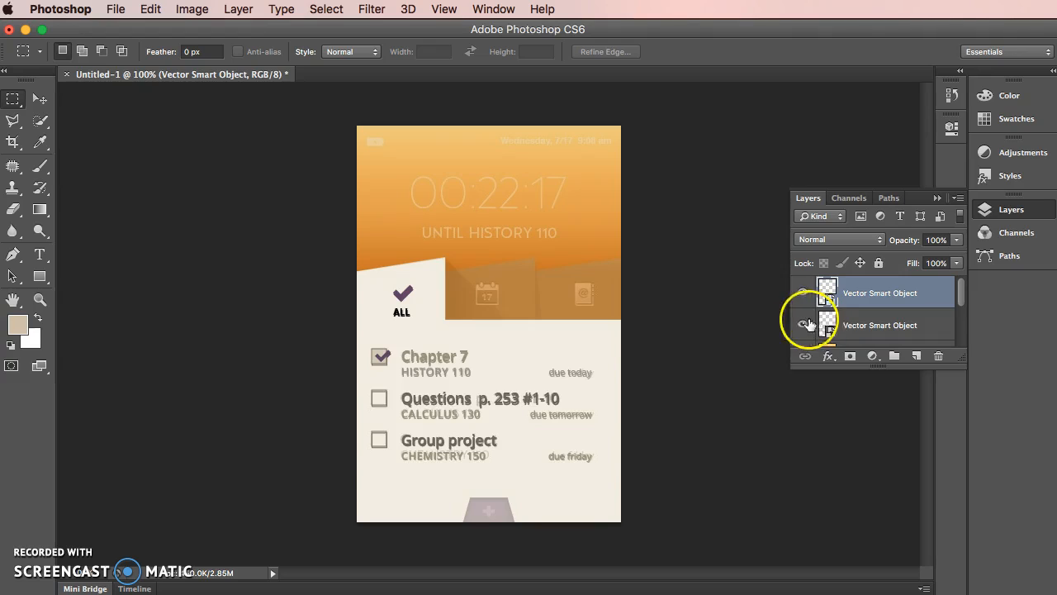
- Delete the earlier misaligned task-list Smart Object layer and hide Layer 1
click(806, 324)
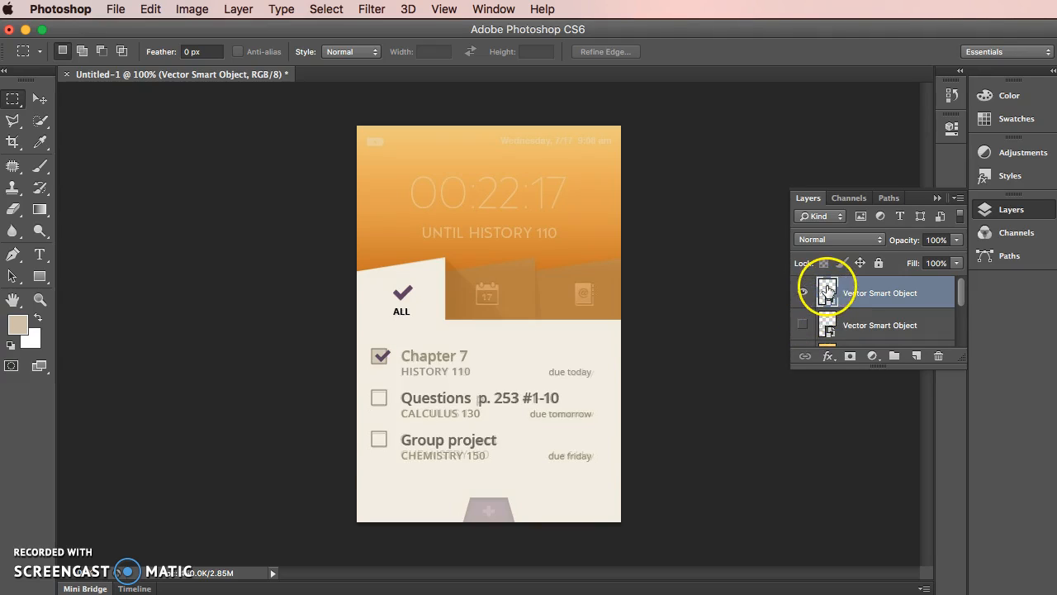
drag(827, 291, 939, 355)
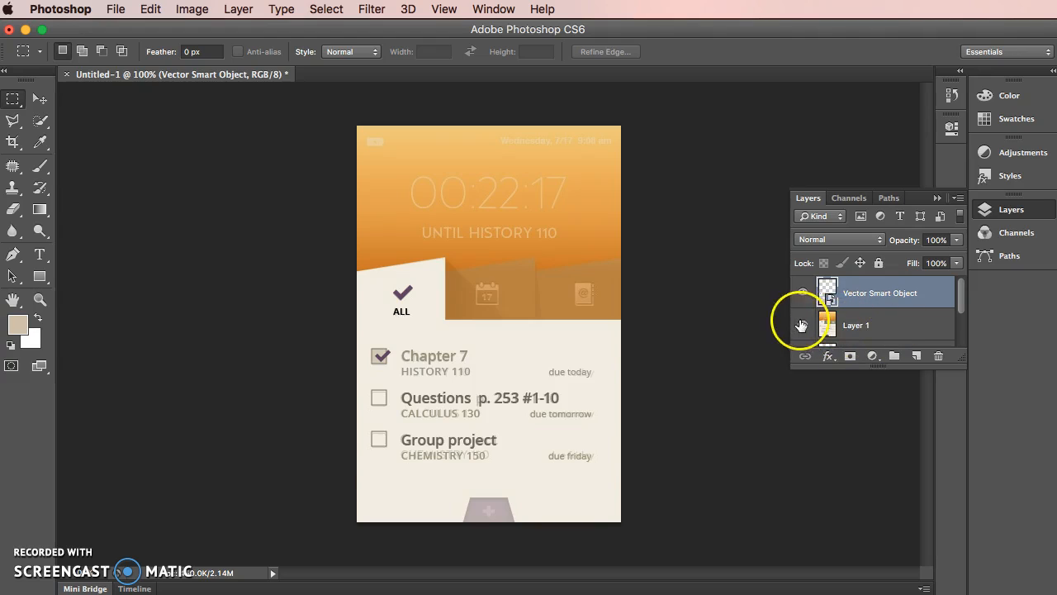
click(799, 324)
- Rename the remaining Vector Smart Object layer as Current Page elements
double_click(859, 294)
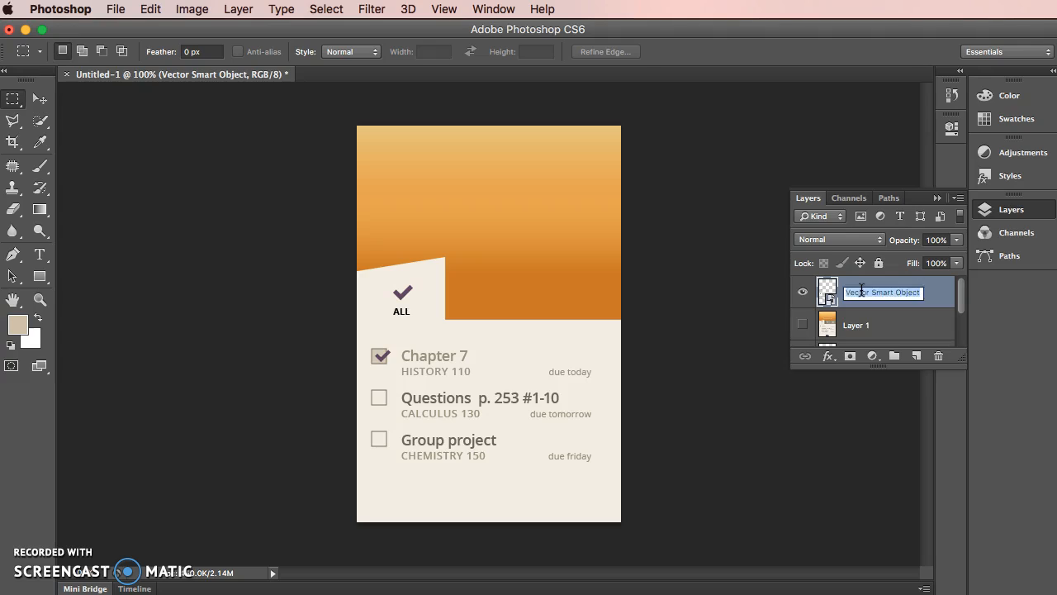
text(O)
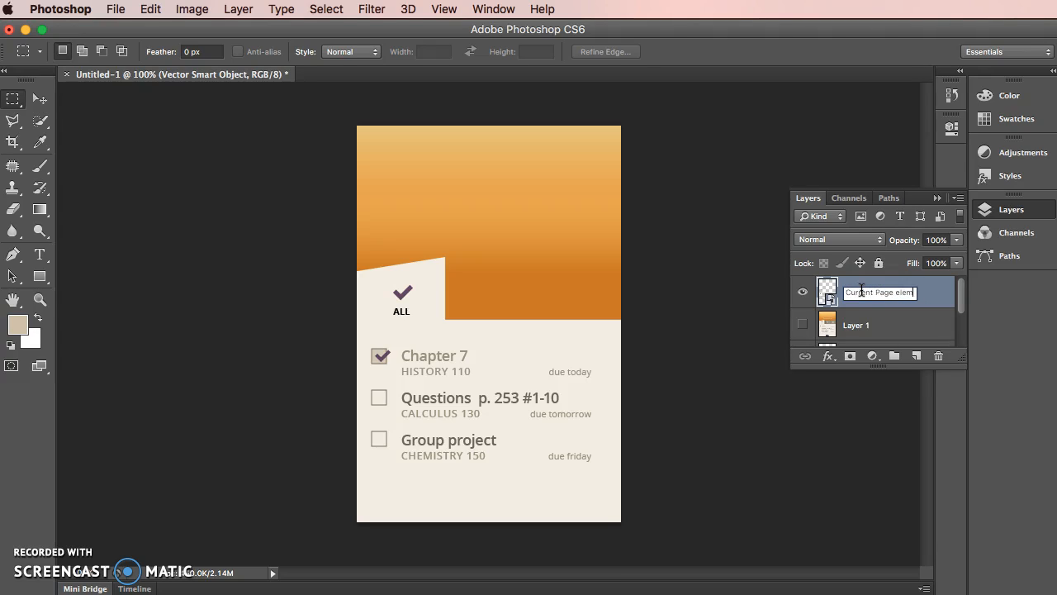
text(s)
key(Return)
- Switch to Illustrator and hide the Drop Shadow effect of the calendar icon on the Finished Flat 2D+ artboard
key(super+Tab)
click(417, 289)
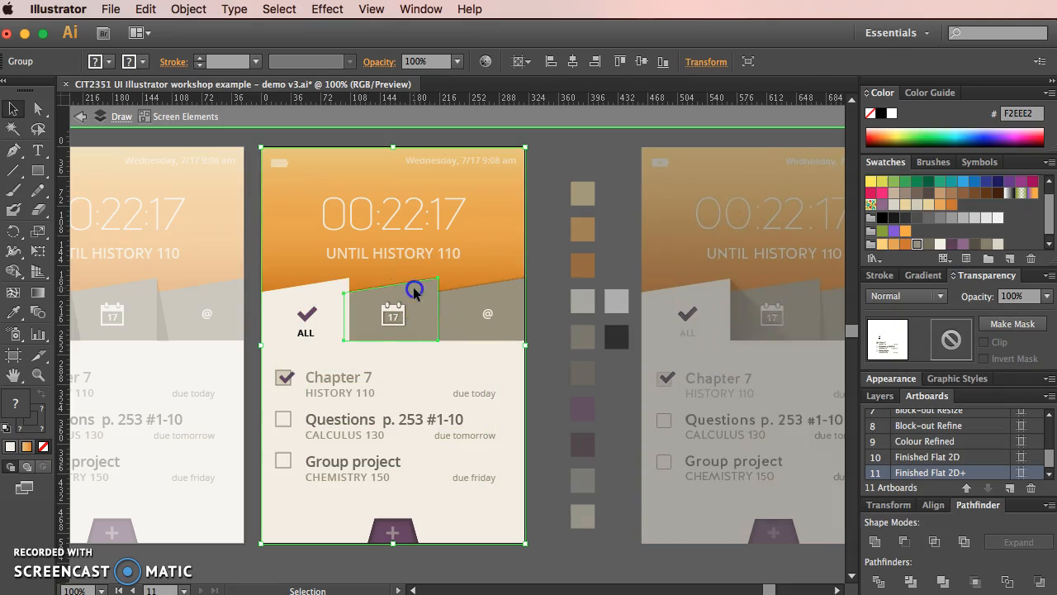
shift+click(398, 312)
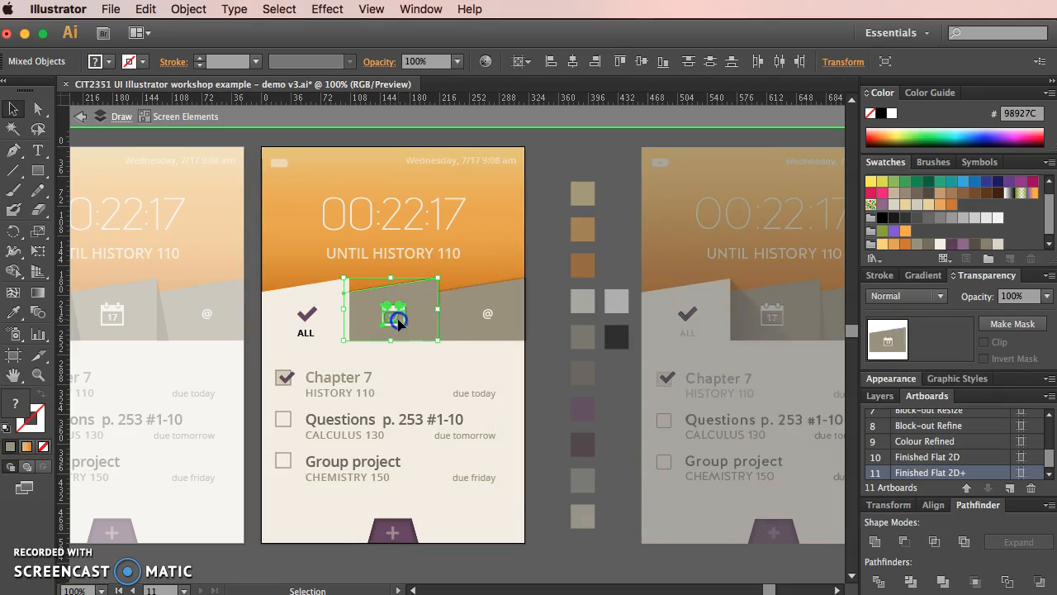
right_click(398, 320)
click(543, 330)
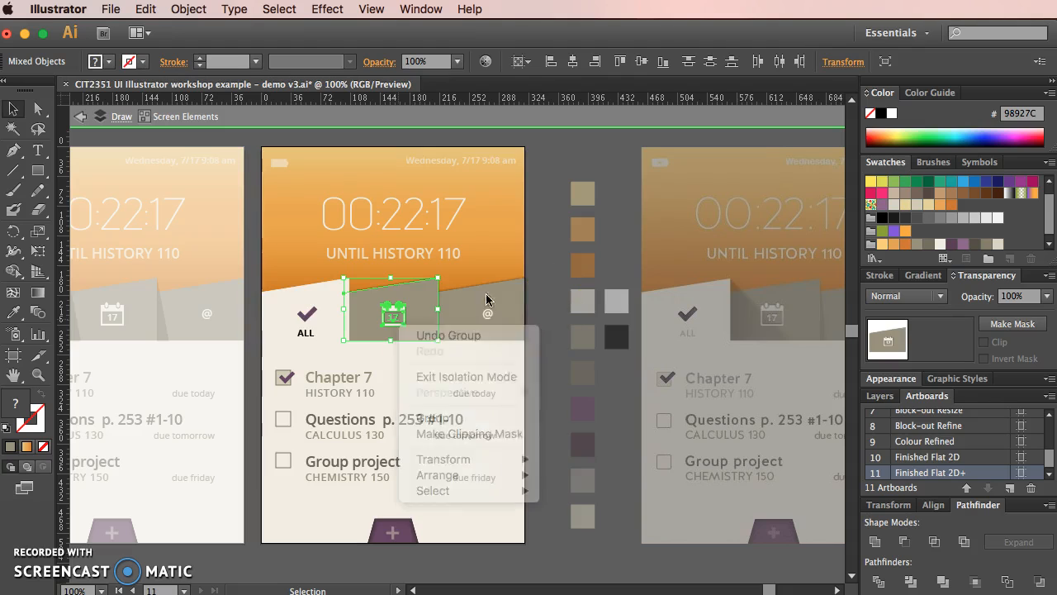
click(553, 273)
click(384, 312)
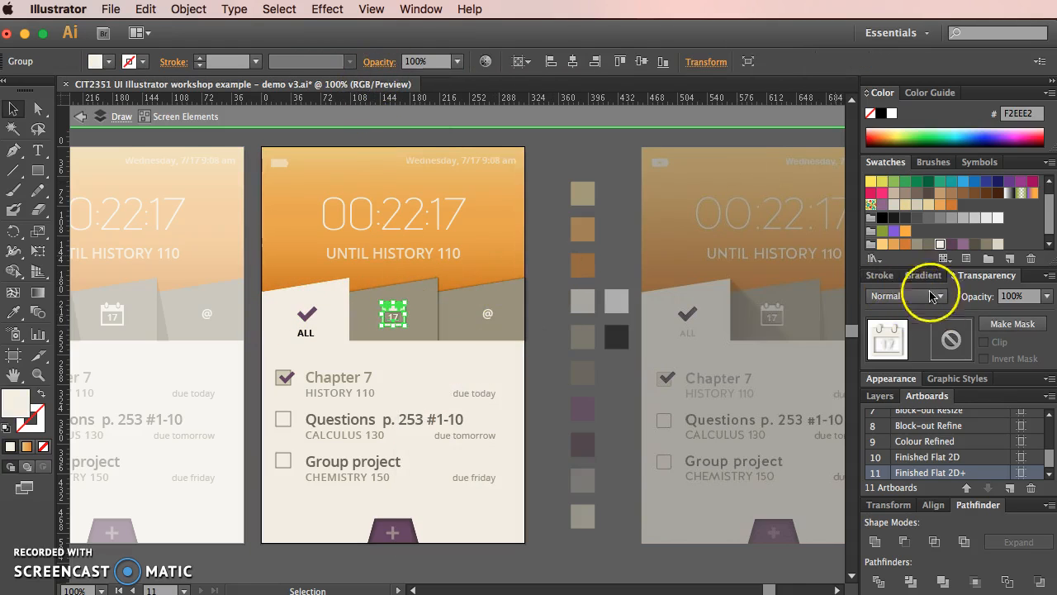
click(897, 380)
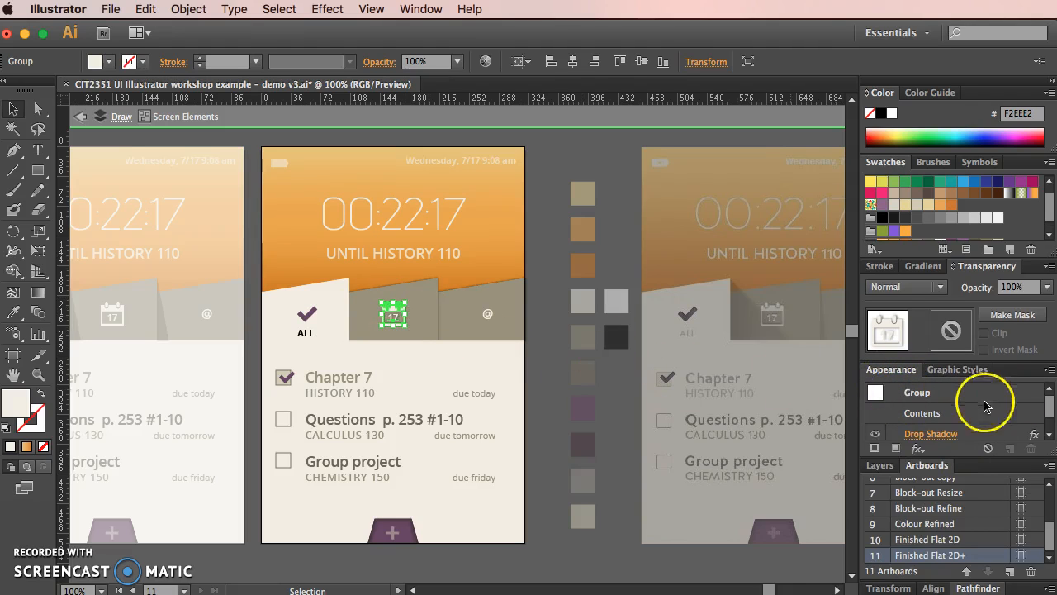
click(876, 435)
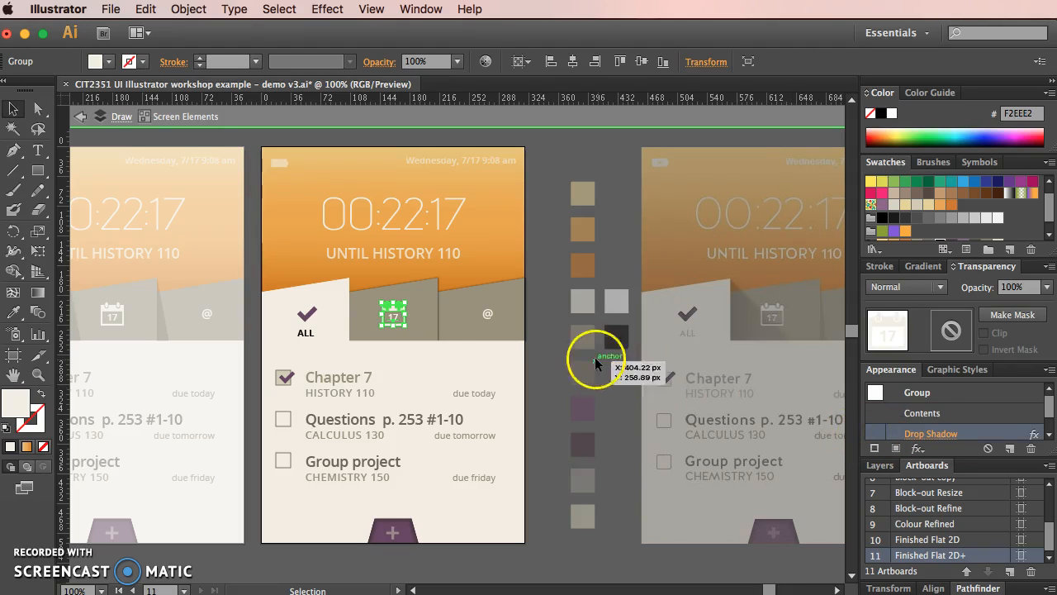
shift+click(418, 299)
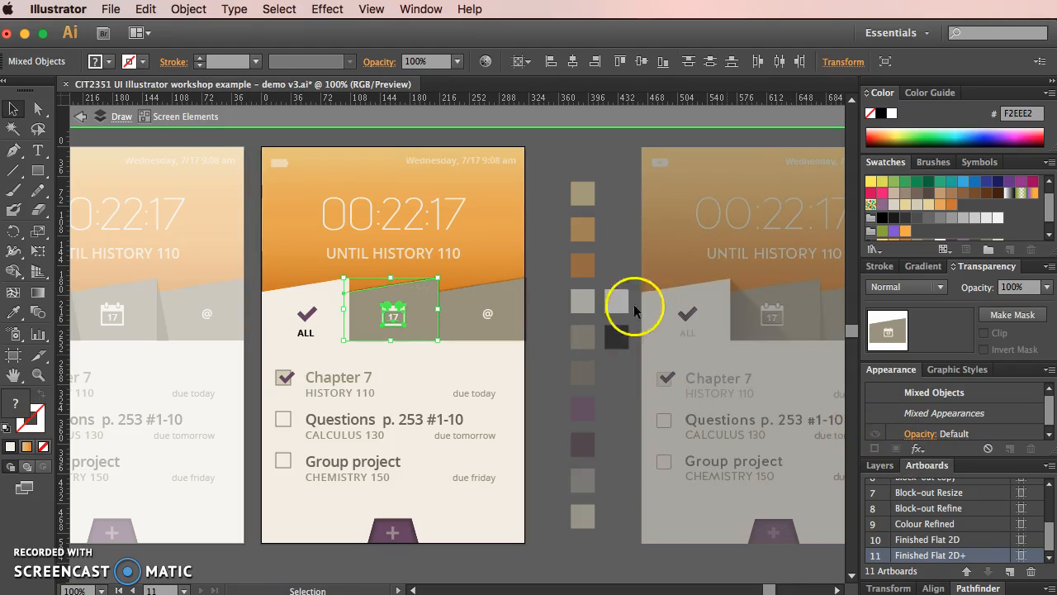
shift+click(508, 312)
click(560, 302)
click(431, 297)
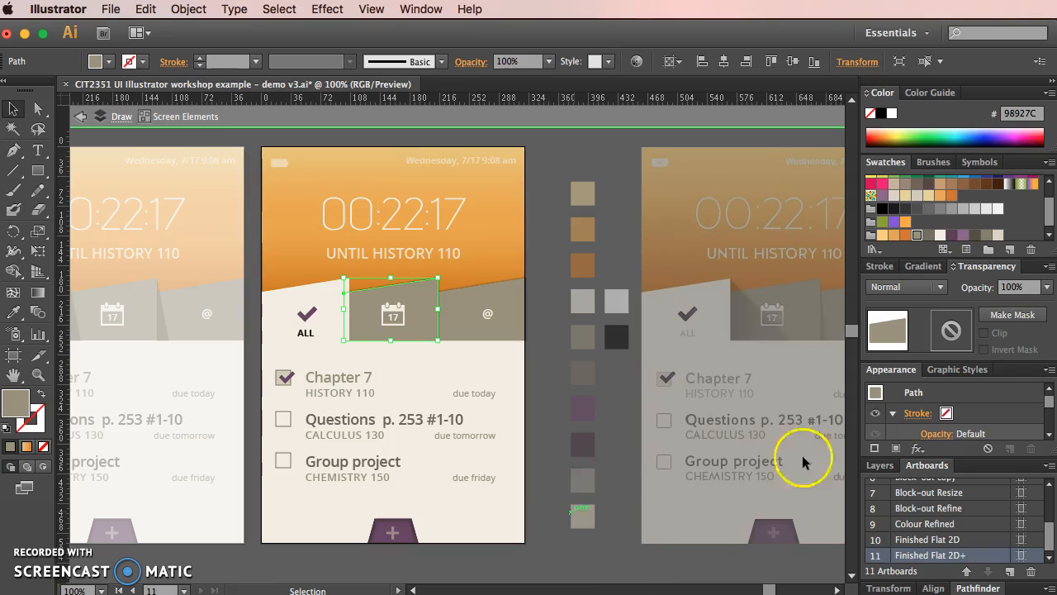
- Isolate the Screen Elements of the Finished Flat 2D artboard, group the calendar tab shape with its calendar icon and copy the group
click(611, 589)
click(651, 361)
double_click(636, 293)
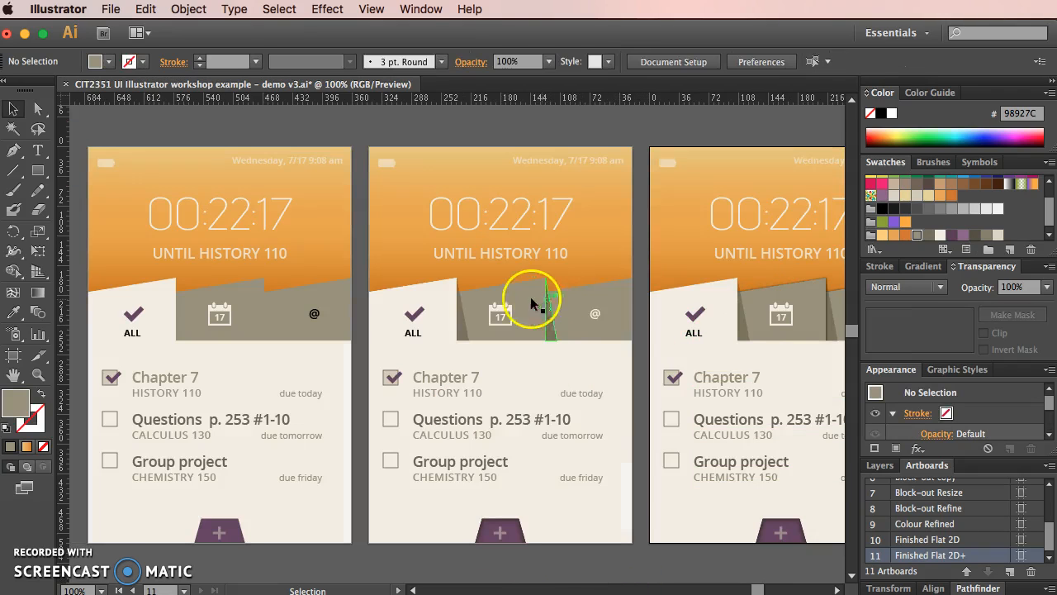
double_click(507, 293)
click(506, 295)
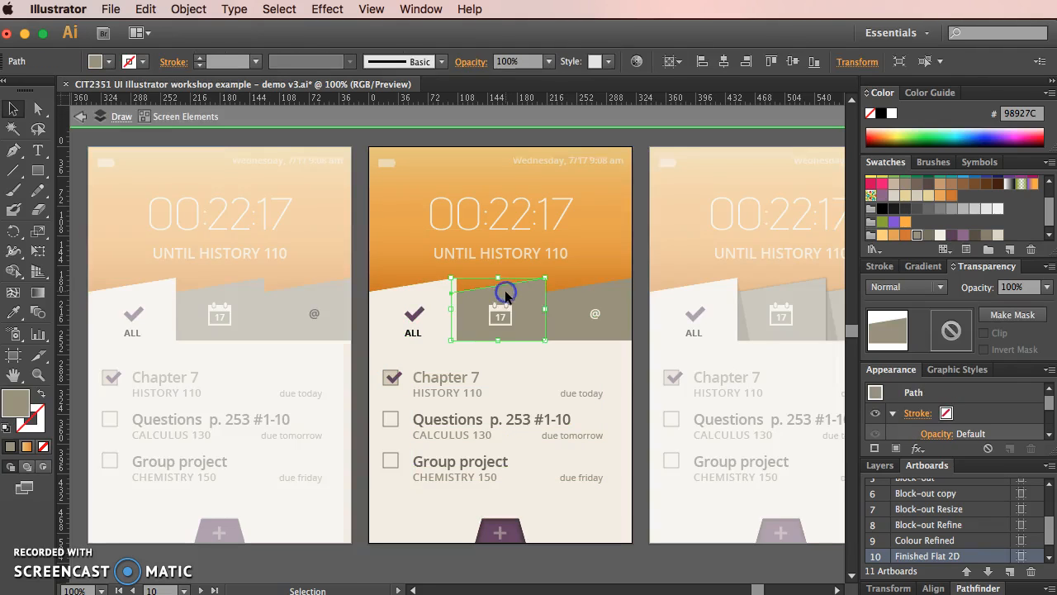
shift+click(501, 314)
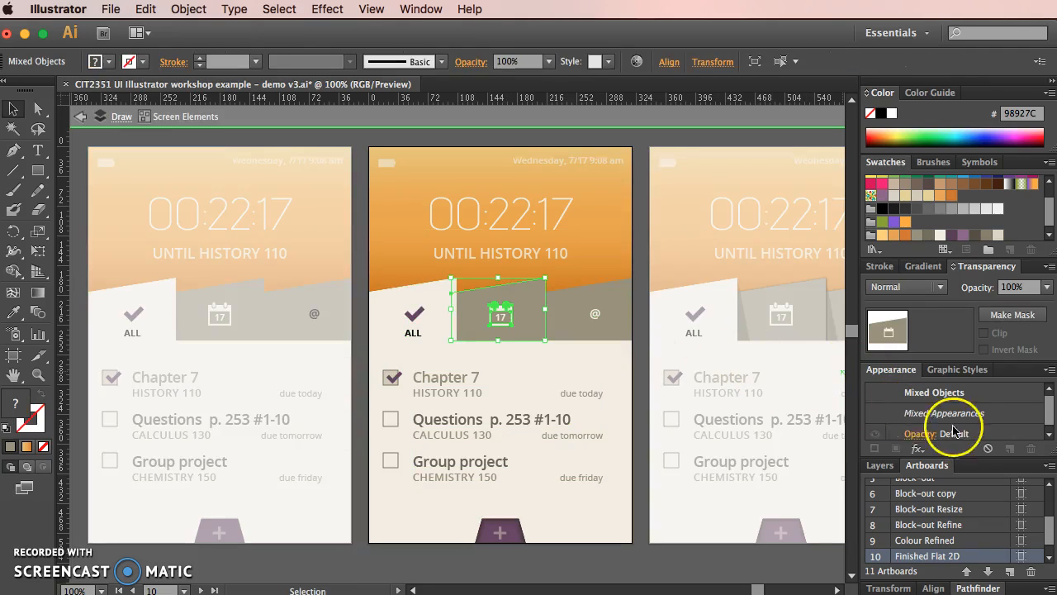
key(a)
click(590, 352)
key(super+g)
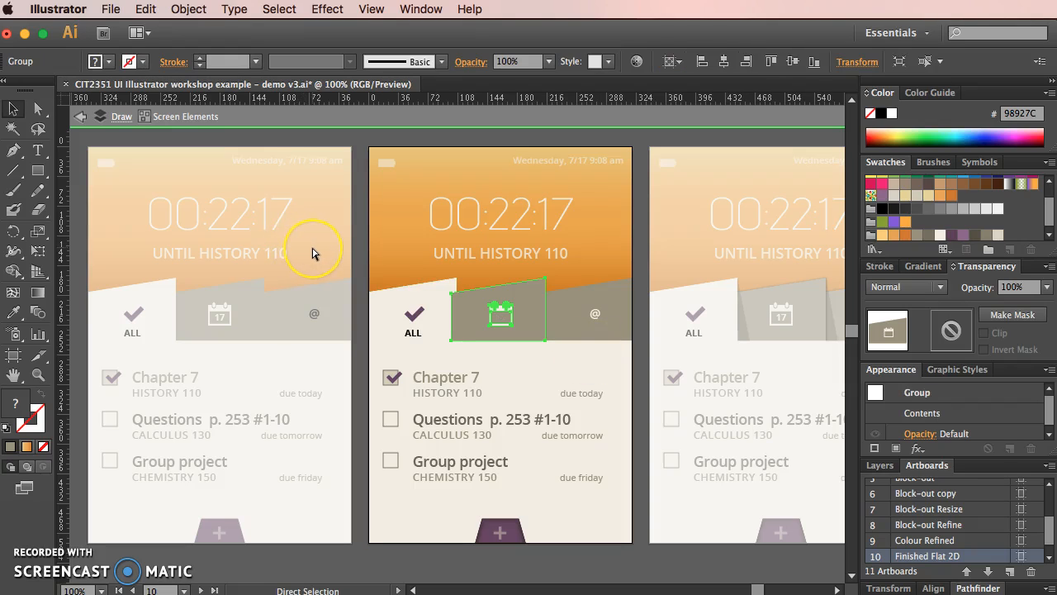
key(super+z)
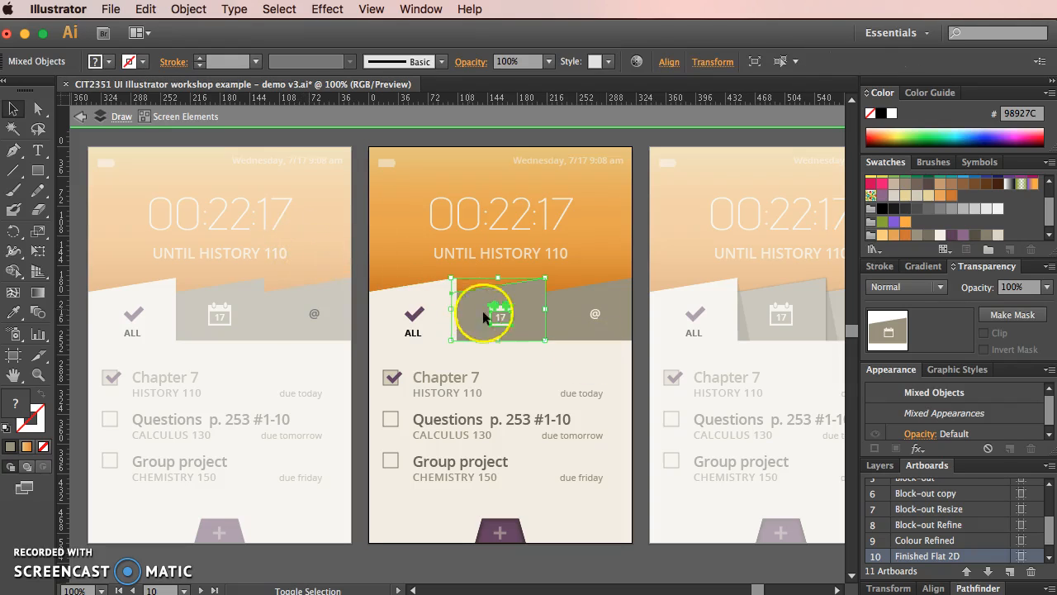
shift+click(545, 351)
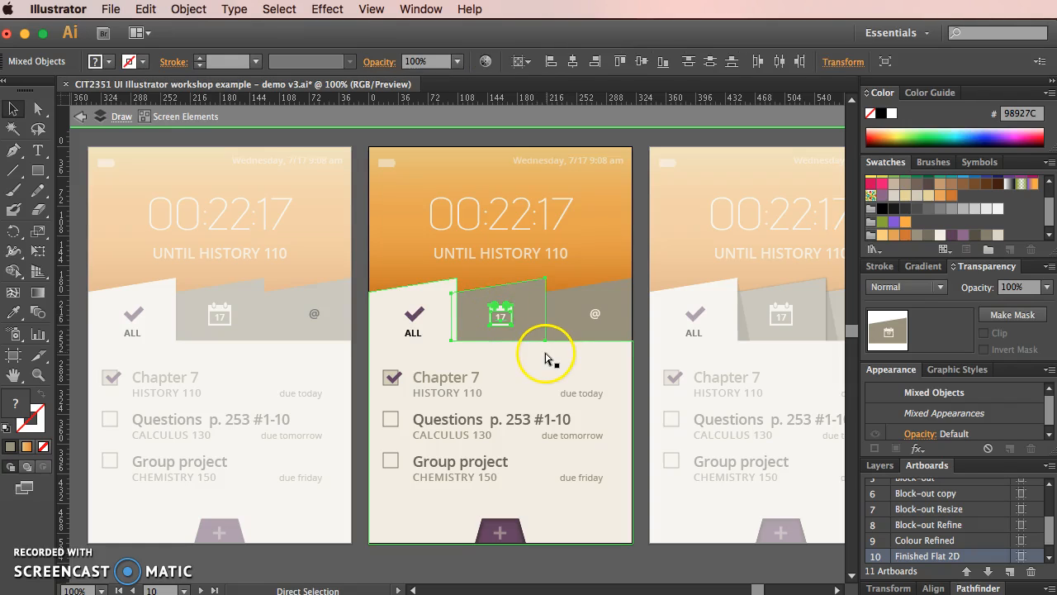
key(super+g)
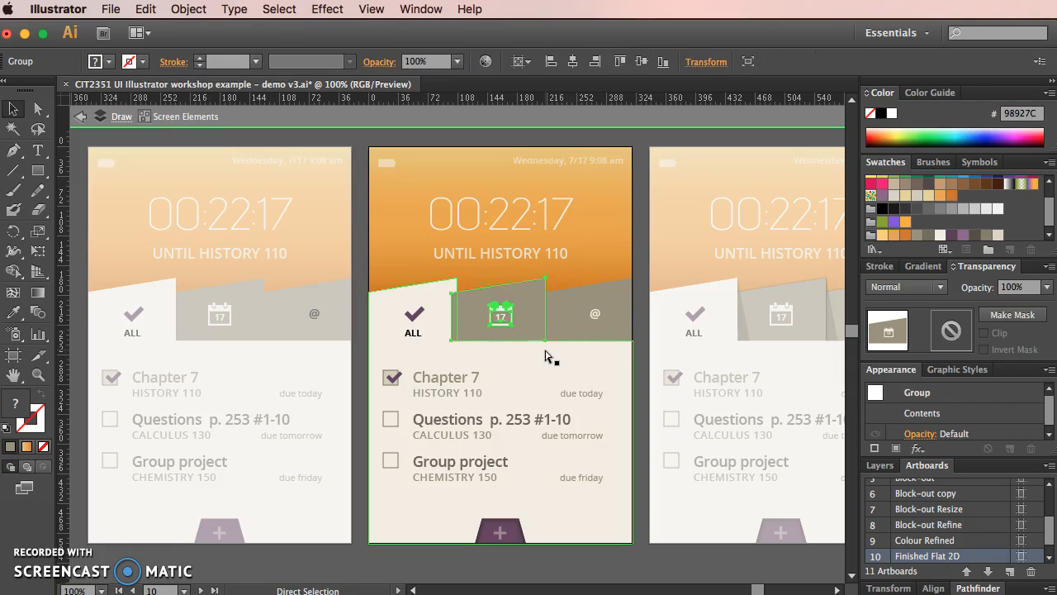
- Switch to Photoshop and place the copied calendar tab as a Smart Object above Current Page elements
key(super+Tab)
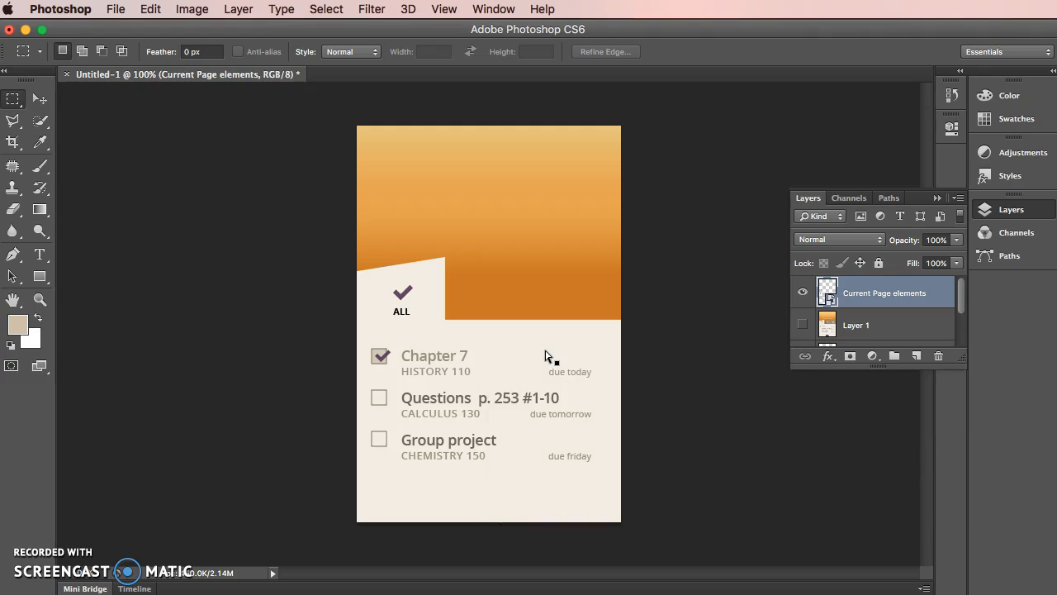
key(super+v)
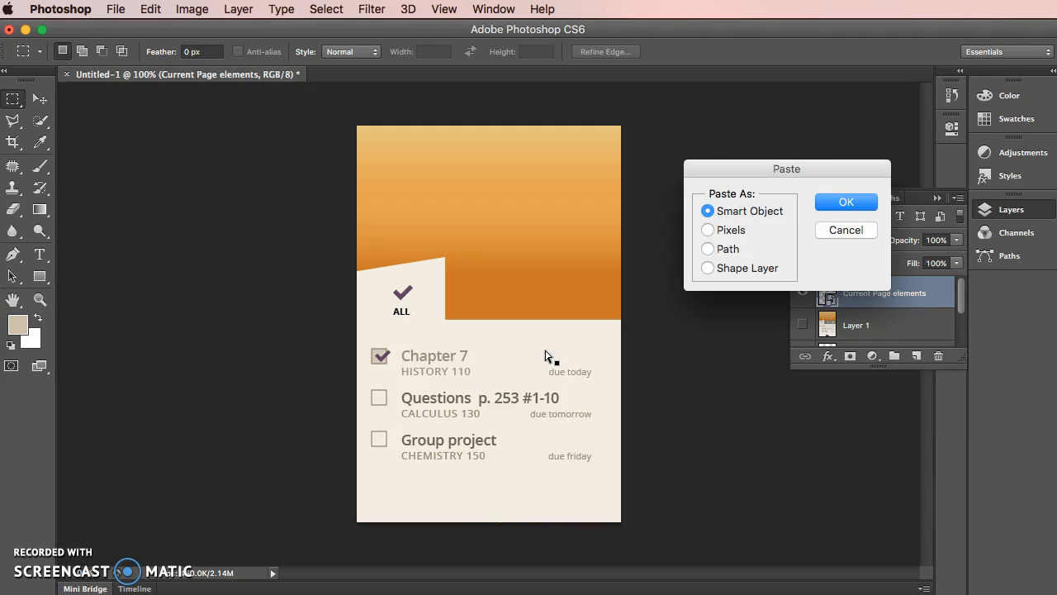
click(840, 203)
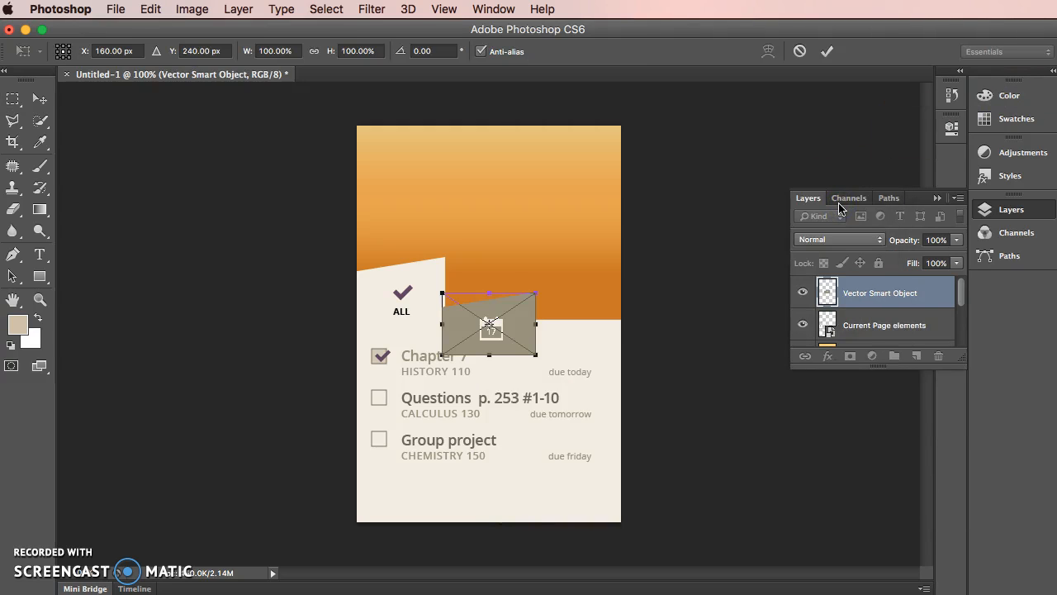
key(Return)
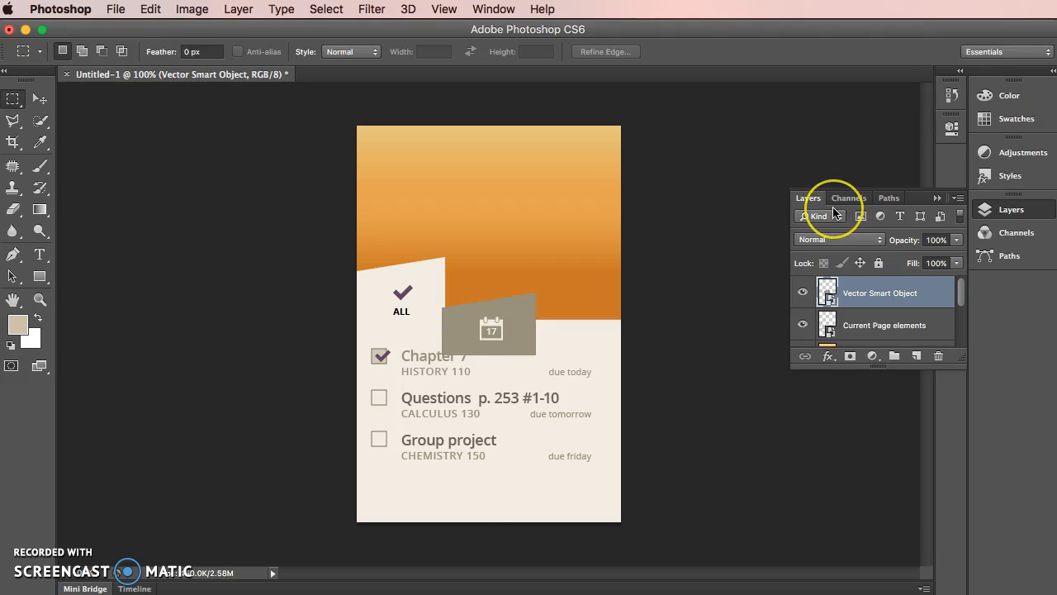
- Switch to Illustrator, isolate the grouped calendar tab on the Finished Flat 2D artboard and copy its calendar icon
key(super+Tab)
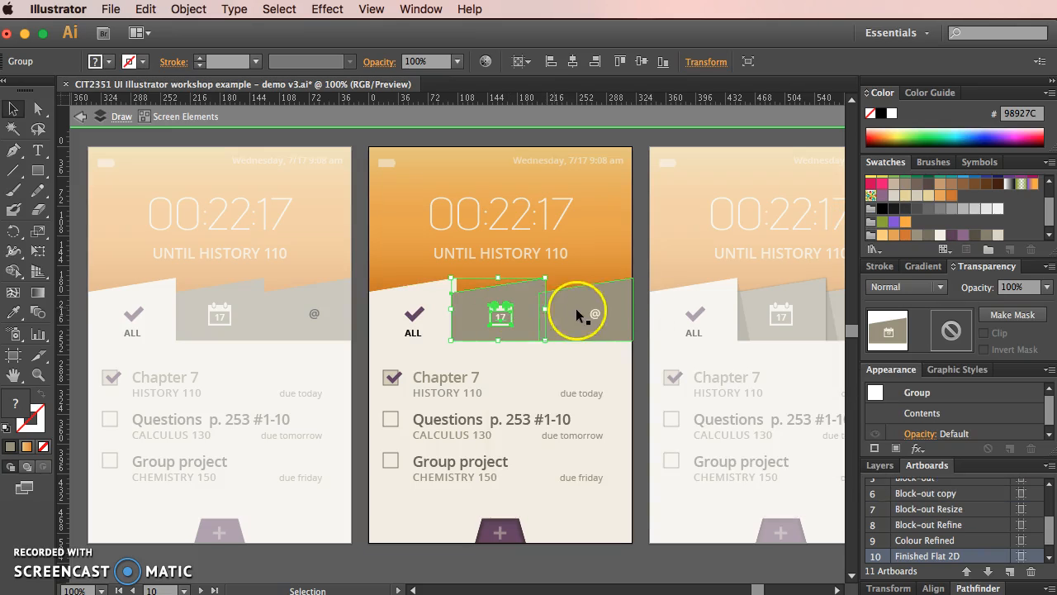
click(595, 315)
shift+click(595, 315)
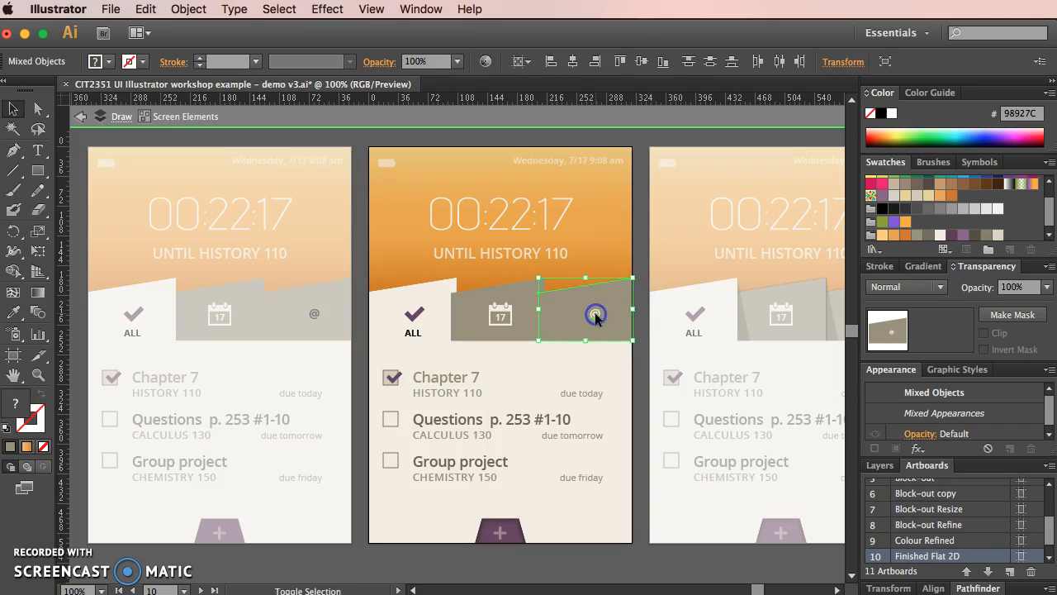
click(641, 266)
click(498, 306)
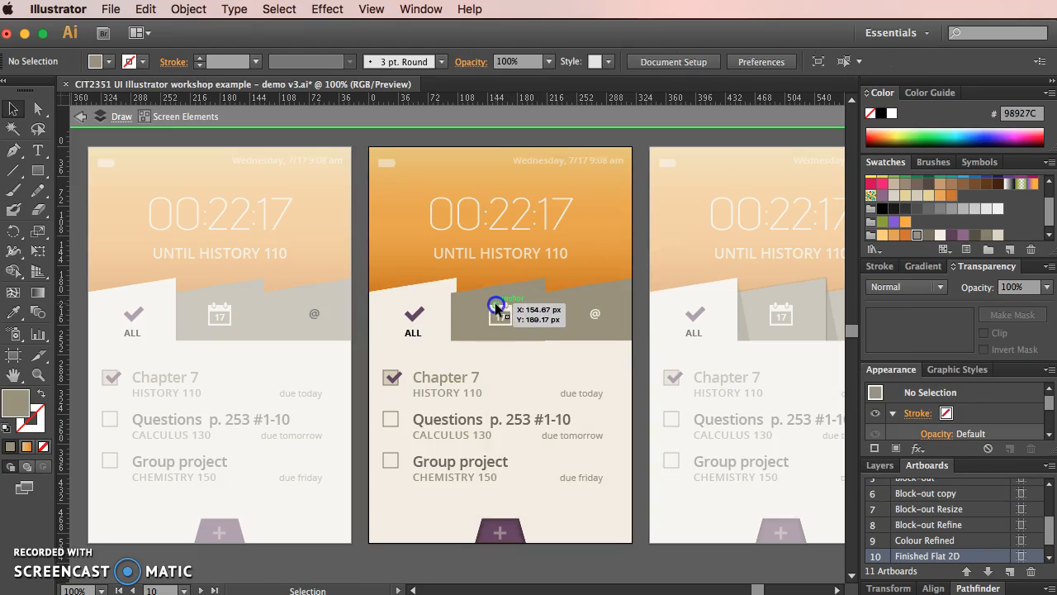
click(598, 314)
double_click(510, 310)
click(508, 309)
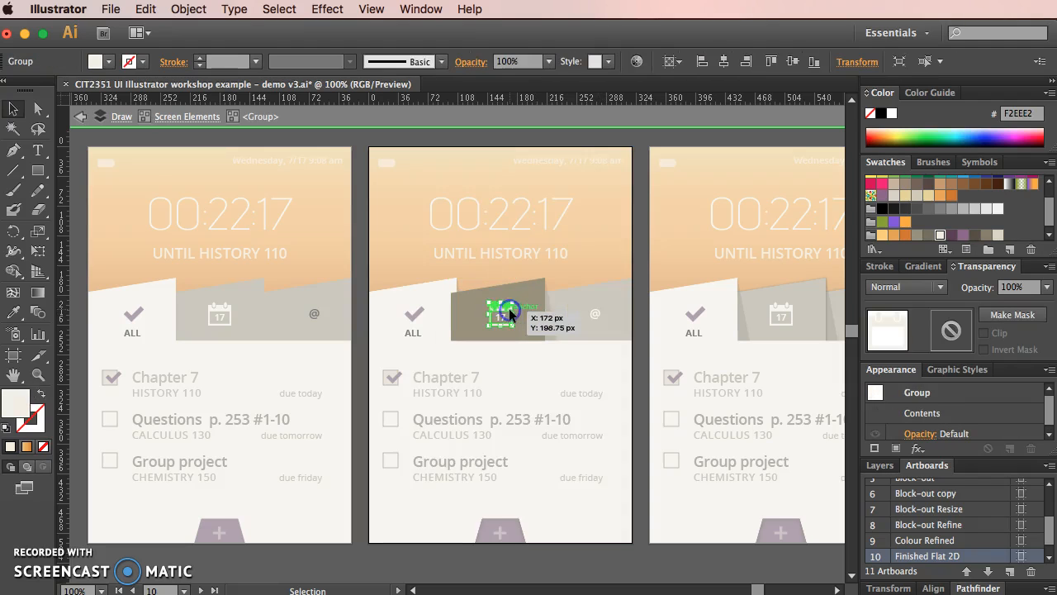
key(super+c)
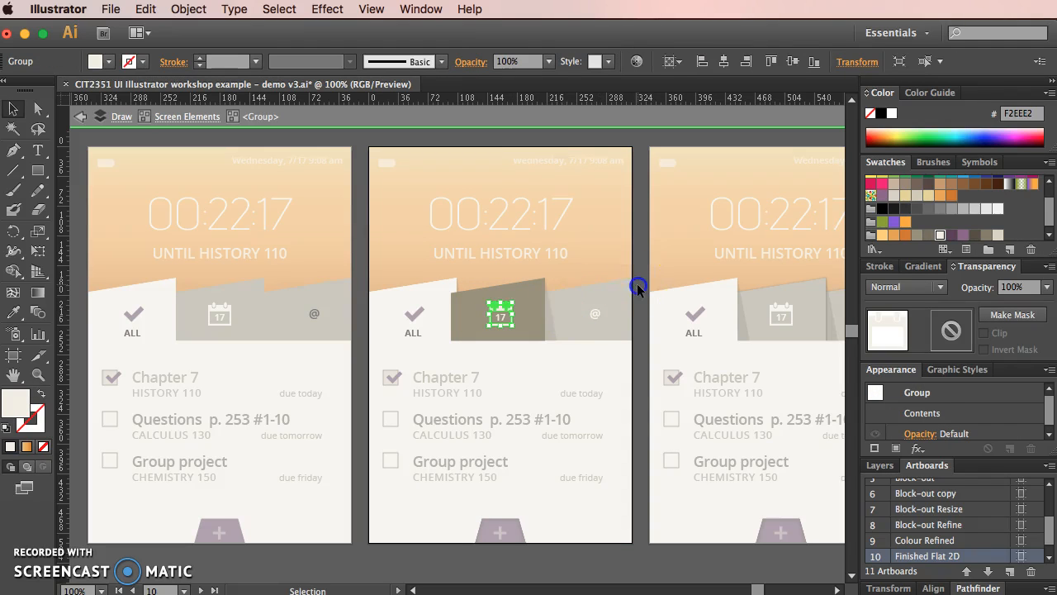
- Leave the calendar tab group's isolation and try to paste the copied calendar icon
double_click(637, 287)
key(super+v)
drag(459, 342, 612, 282)
click(637, 304)
- Leave the calendar tab's isolation, isolate the Finished Flat 2D artboard's Screen Elements, then group and copy the right tab shape with its address book icon
click(595, 312)
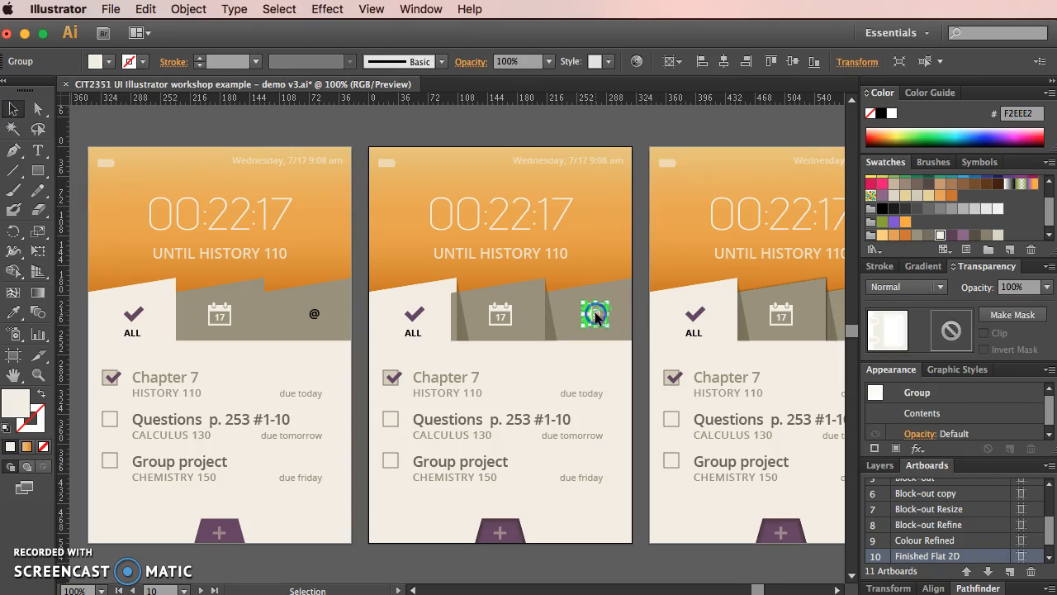
click(629, 330)
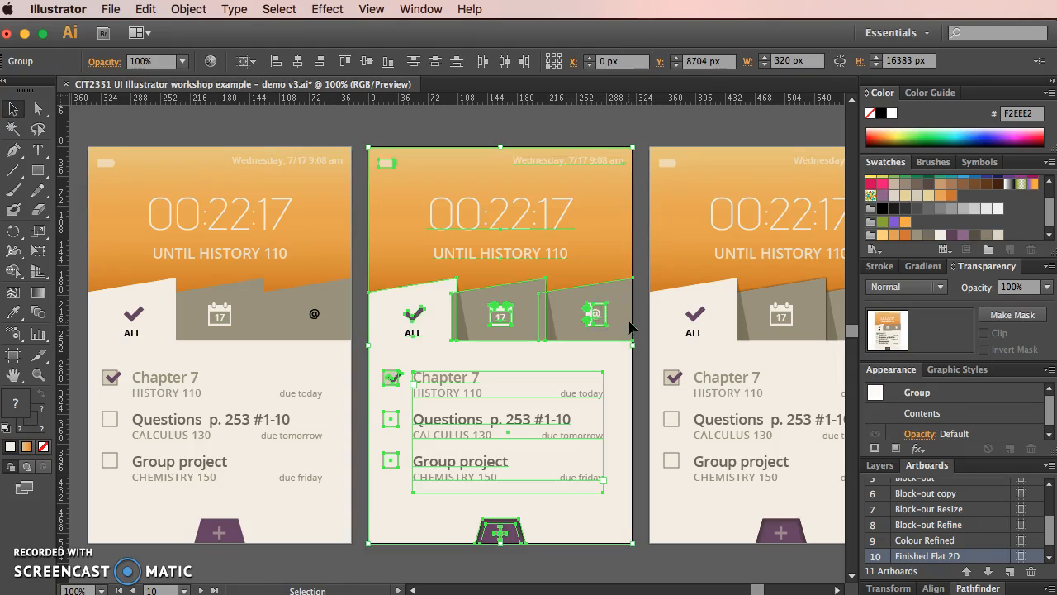
click(641, 312)
click(591, 316)
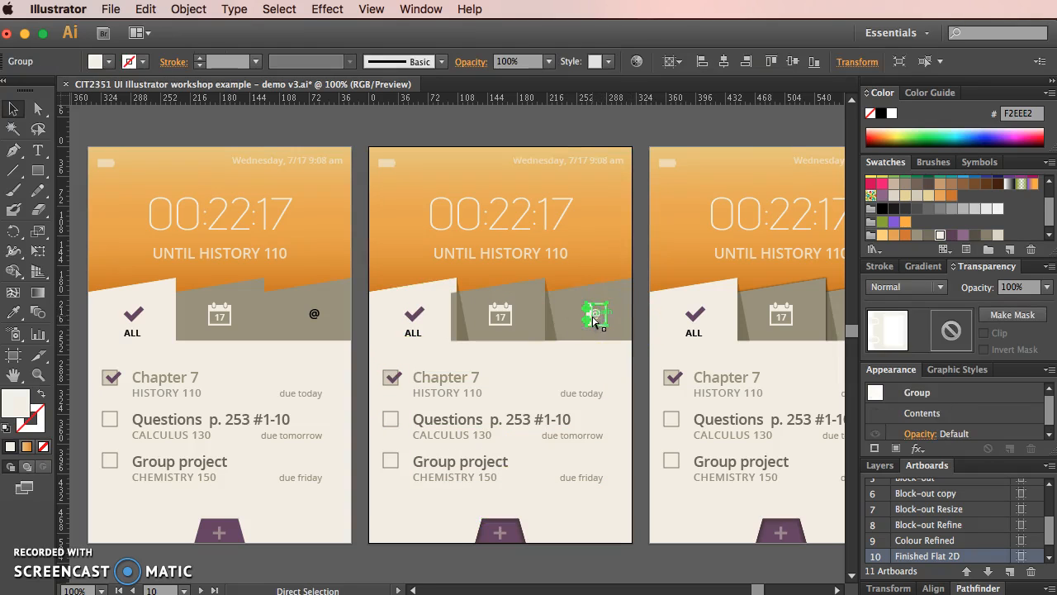
double_click(595, 321)
click(594, 320)
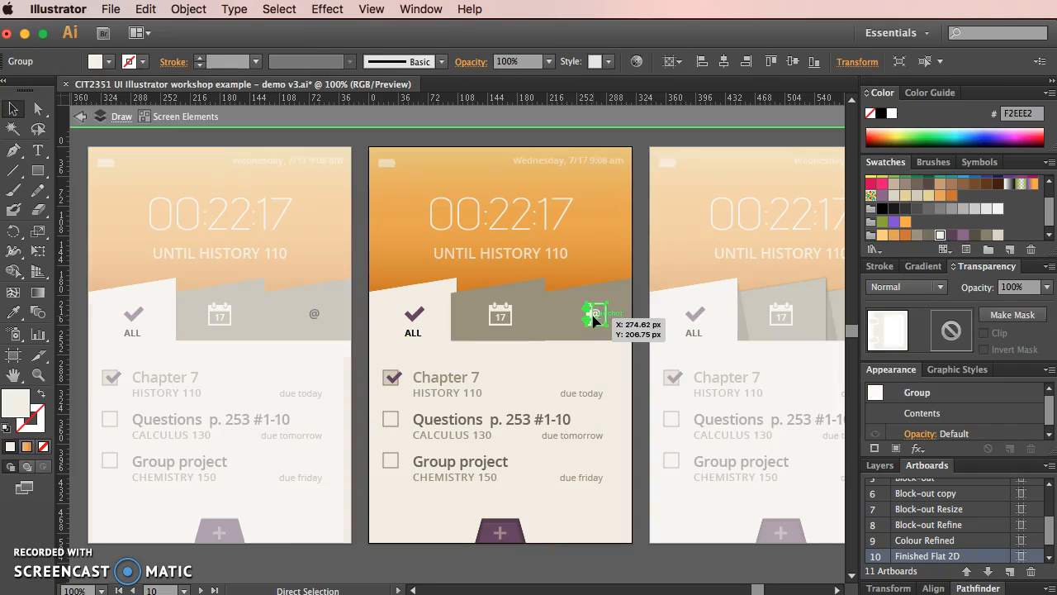
shift+click(618, 315)
key(super+g)
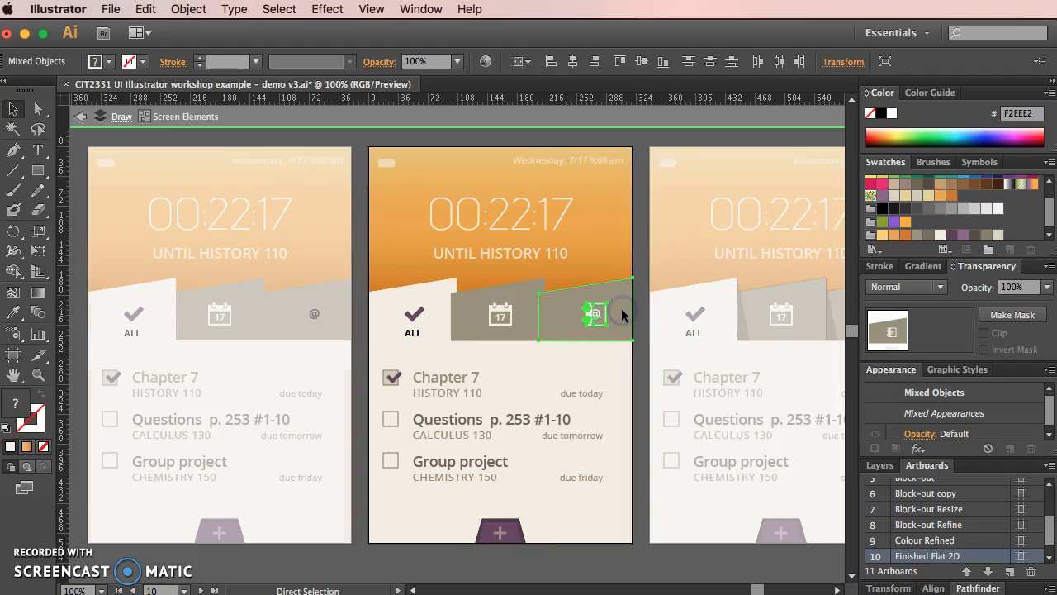
key(super+c)
- Switch to Photoshop and place the copied address book tab as a Smart Object above the calendar tab
key(super+Tab)
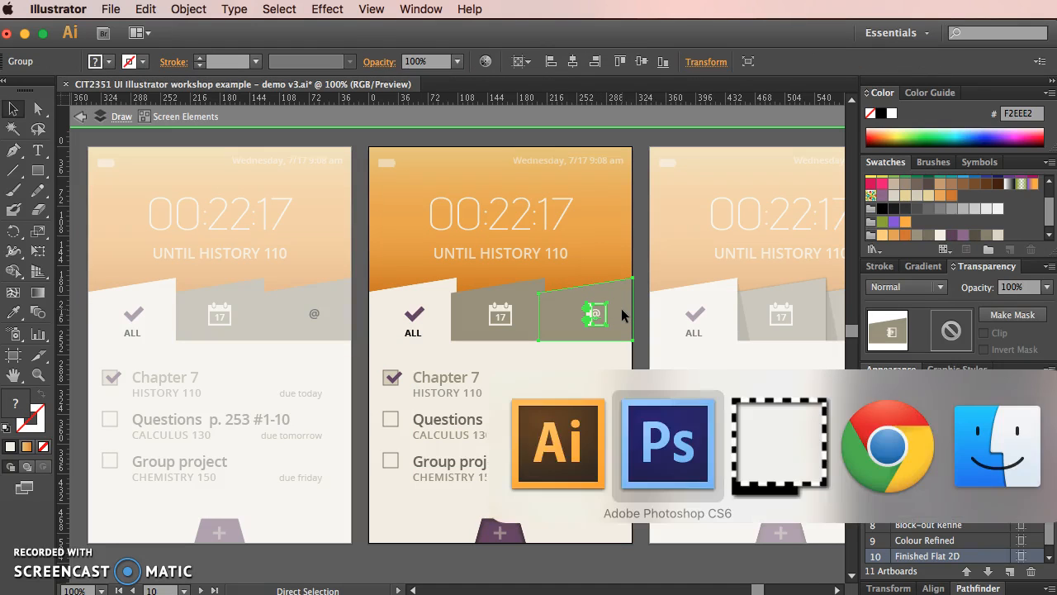
key(super+v)
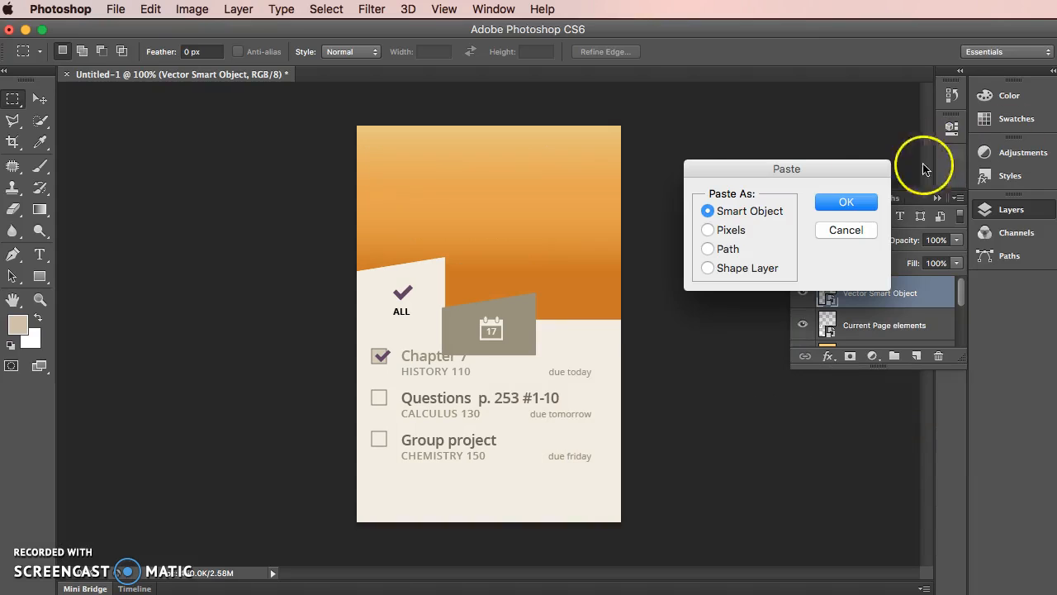
click(839, 205)
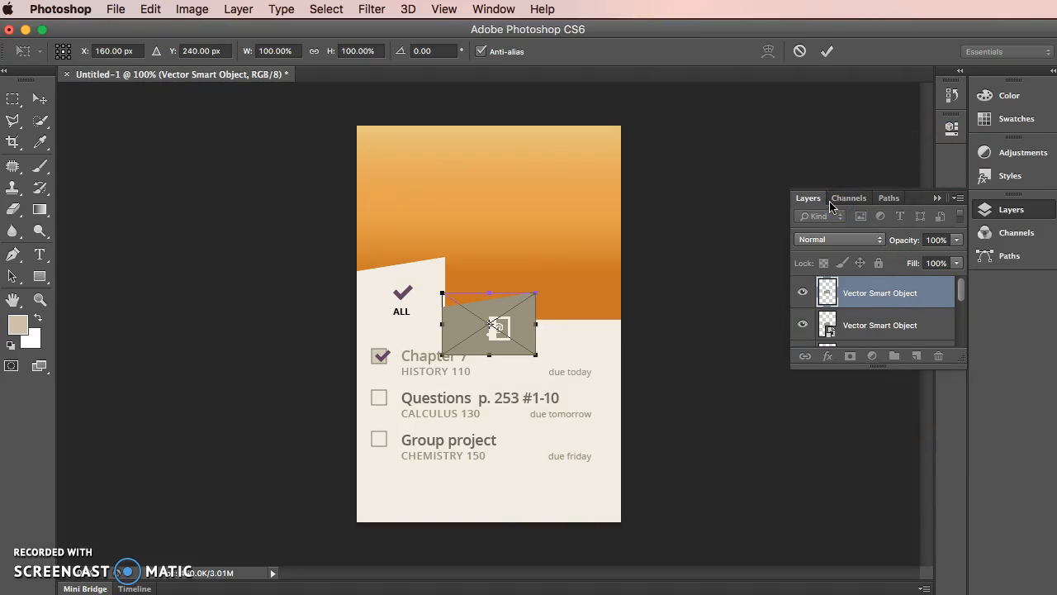
key(Return)
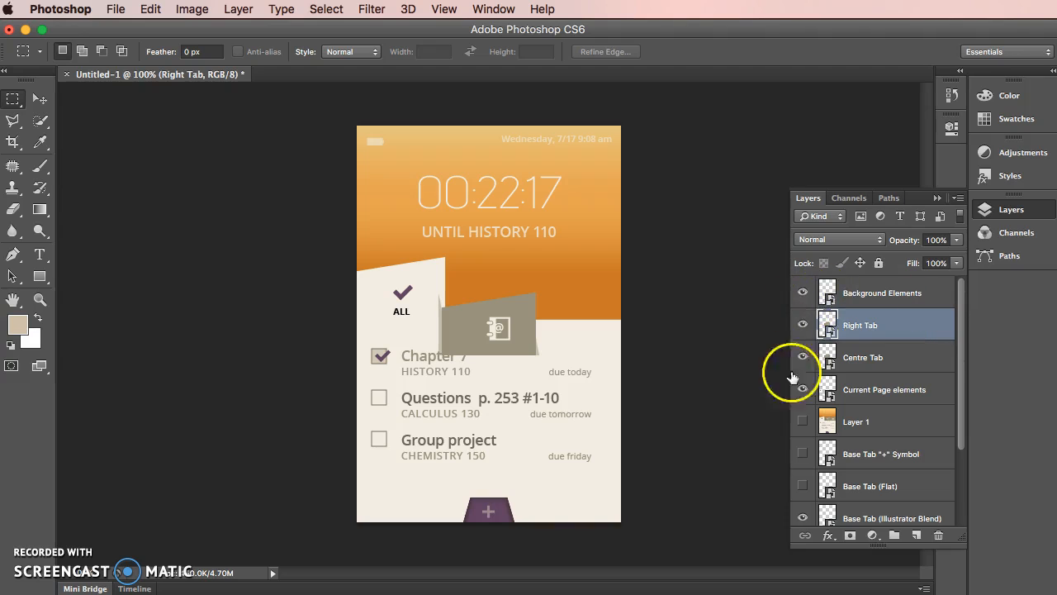
- Extend the Layers panel downward so more of the layer stack shows at once
scroll(916, 405, down, 3)
scroll(915, 403, down, 1)
scroll(912, 402, up, 5)
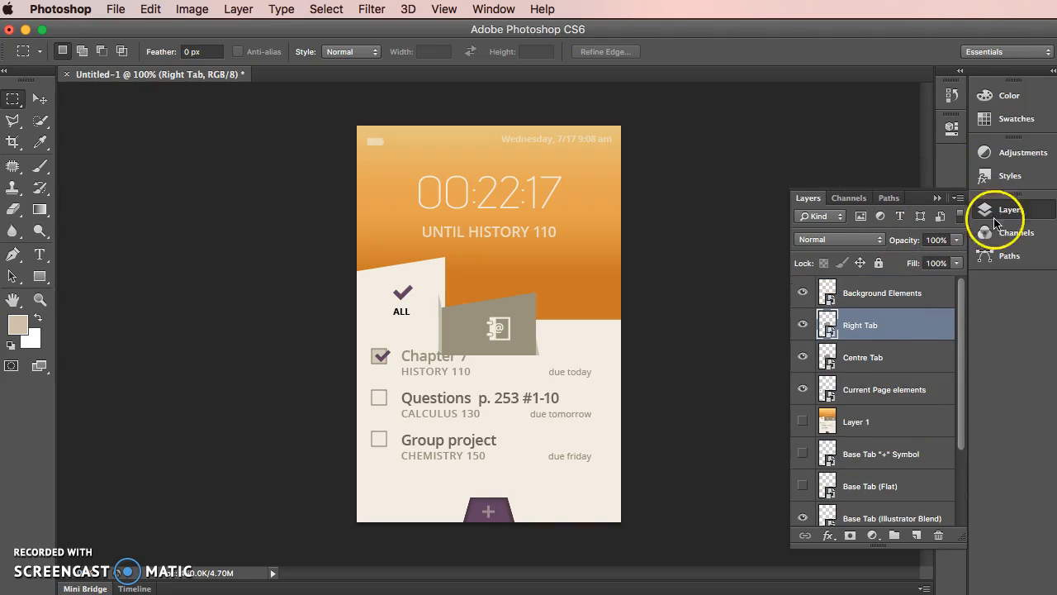
click(872, 535)
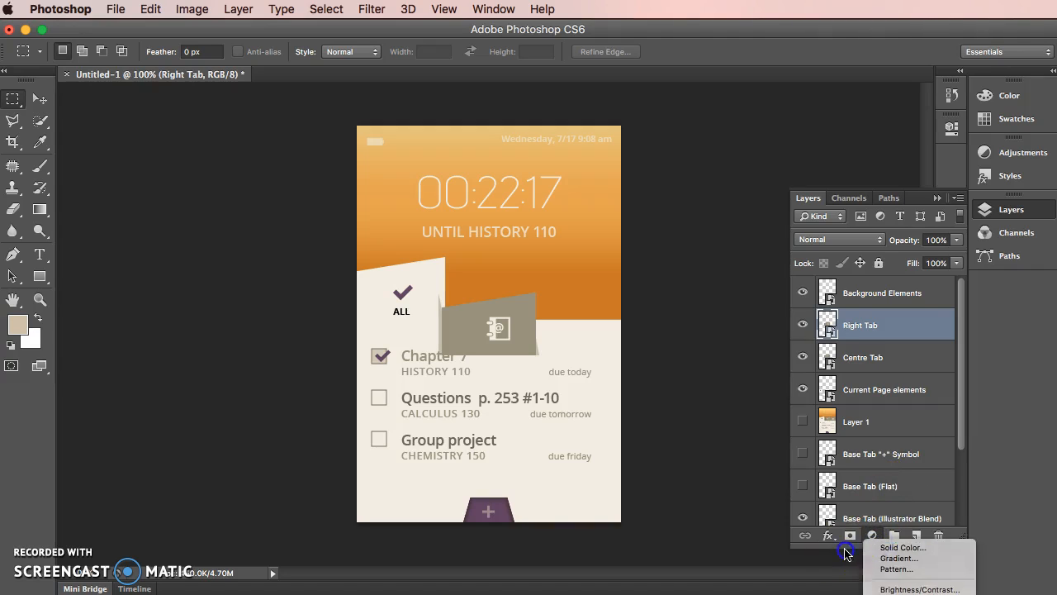
click(846, 552)
drag(878, 547, 871, 589)
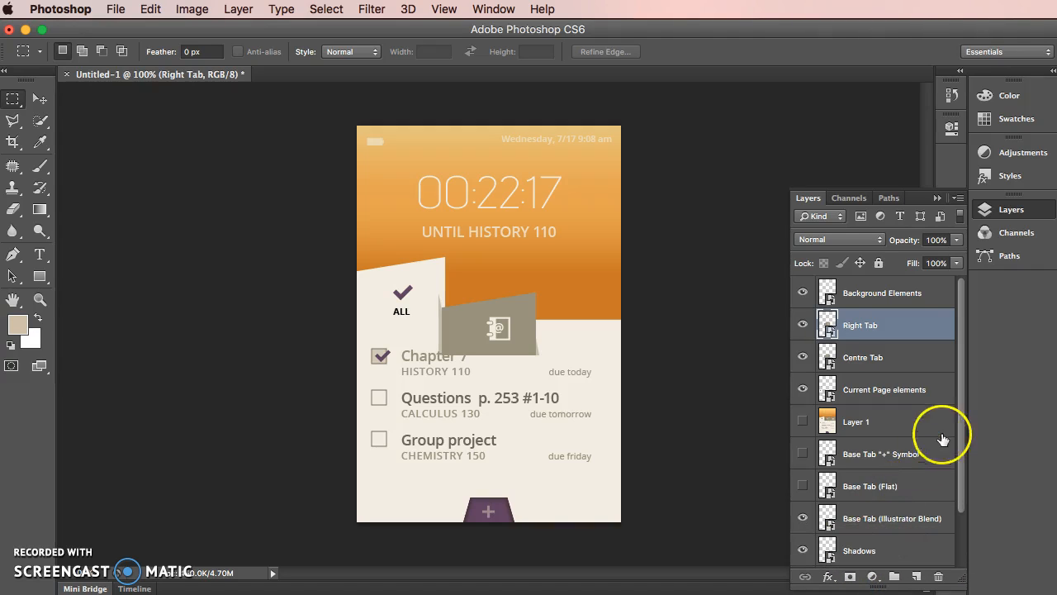
- Move the Background Elements layer directly above Gradient background and delete Layer 1
click(811, 293)
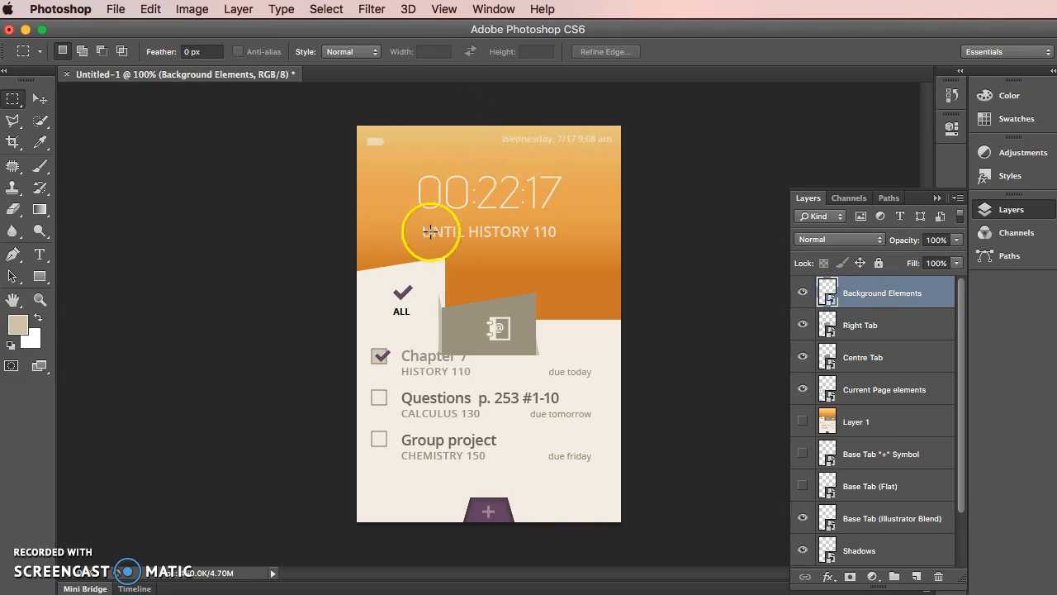
drag(838, 291, 831, 544)
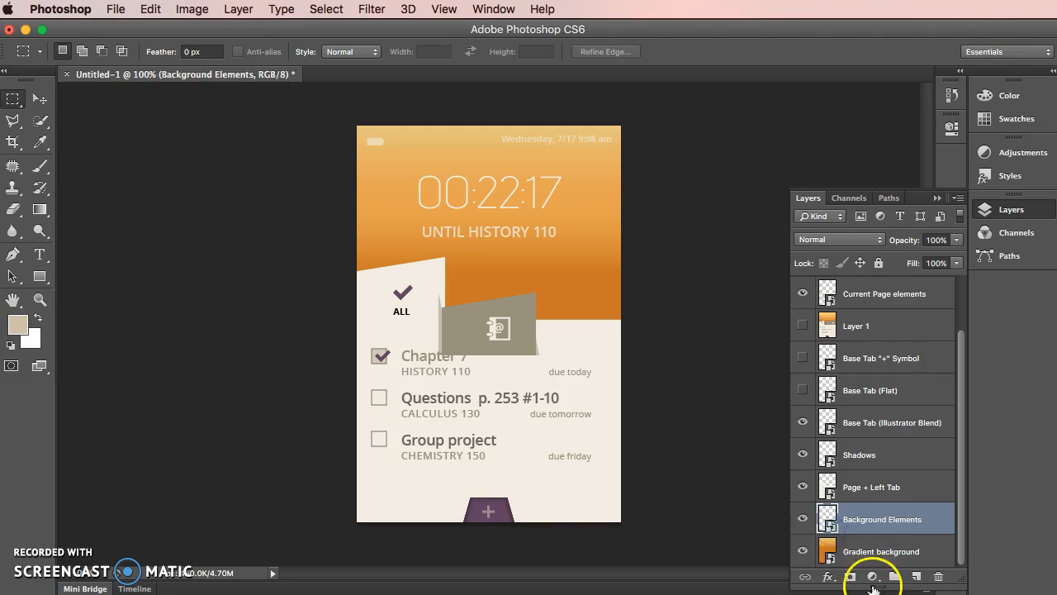
drag(829, 326, 939, 576)
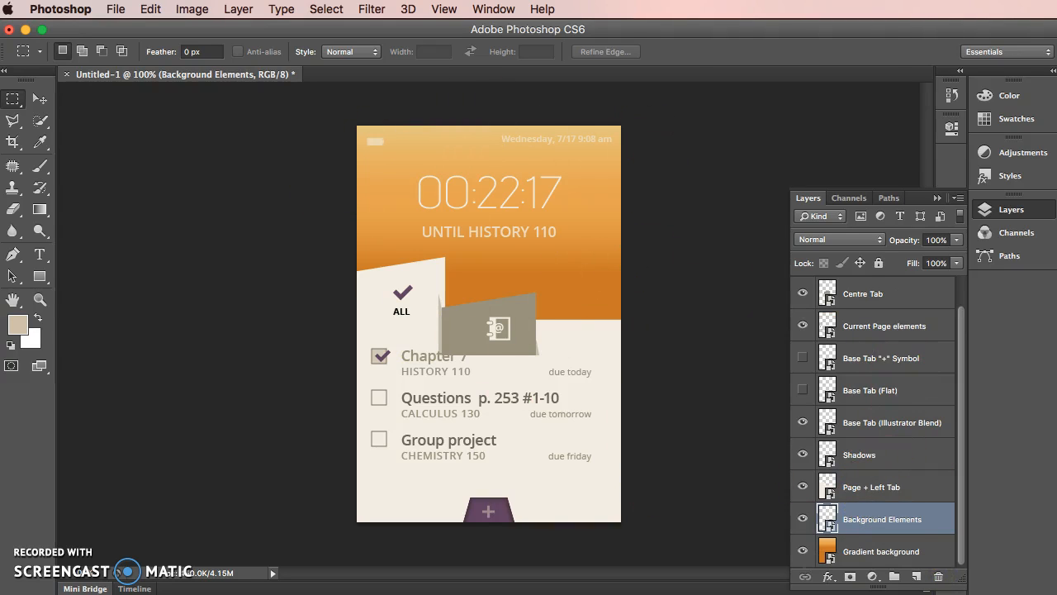
- Stack the Right Tab and Centre Tab layers directly beneath Page + Left Tab and move both up level with the ALL tab
click(828, 486)
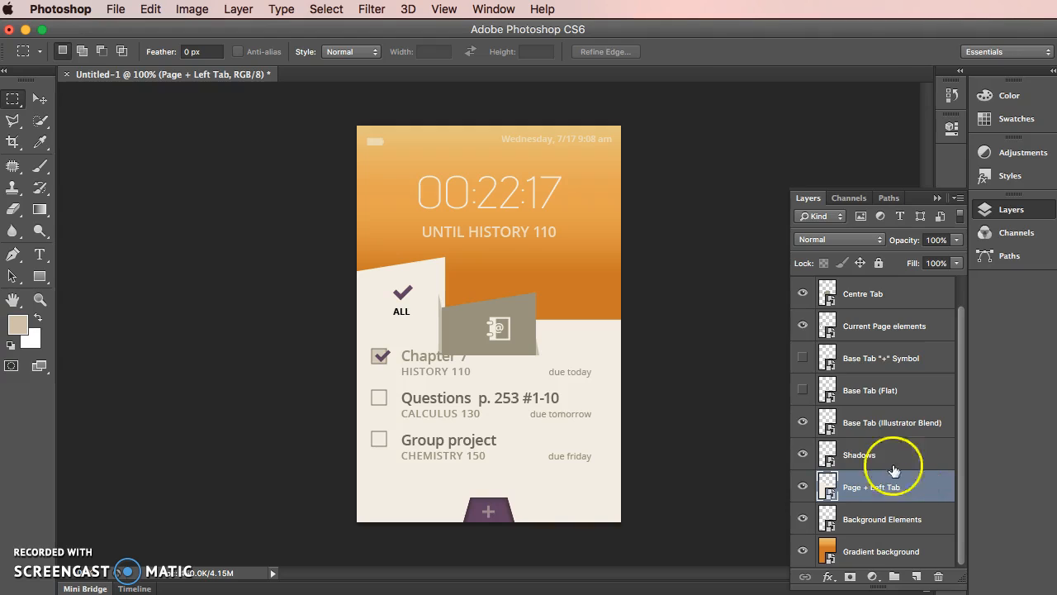
click(829, 384)
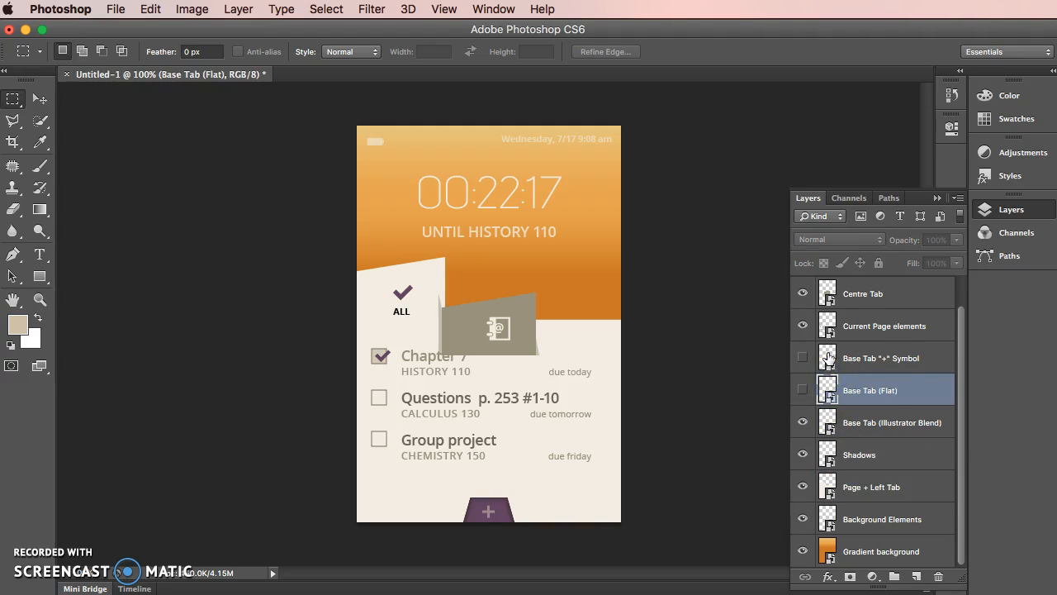
scroll(868, 364, up, 1)
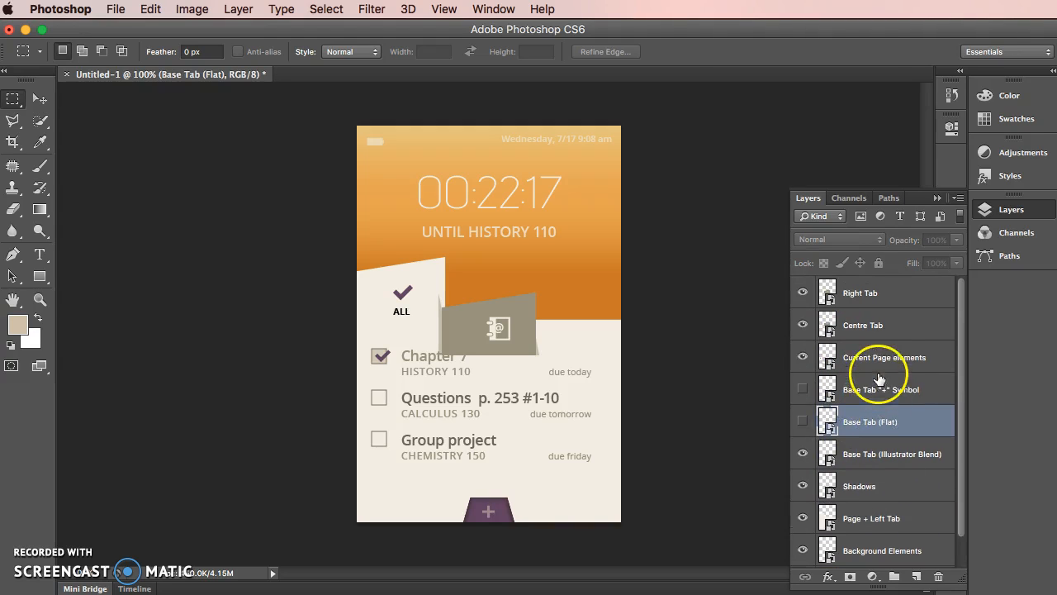
click(829, 324)
shift+click(826, 288)
drag(827, 289, 832, 525)
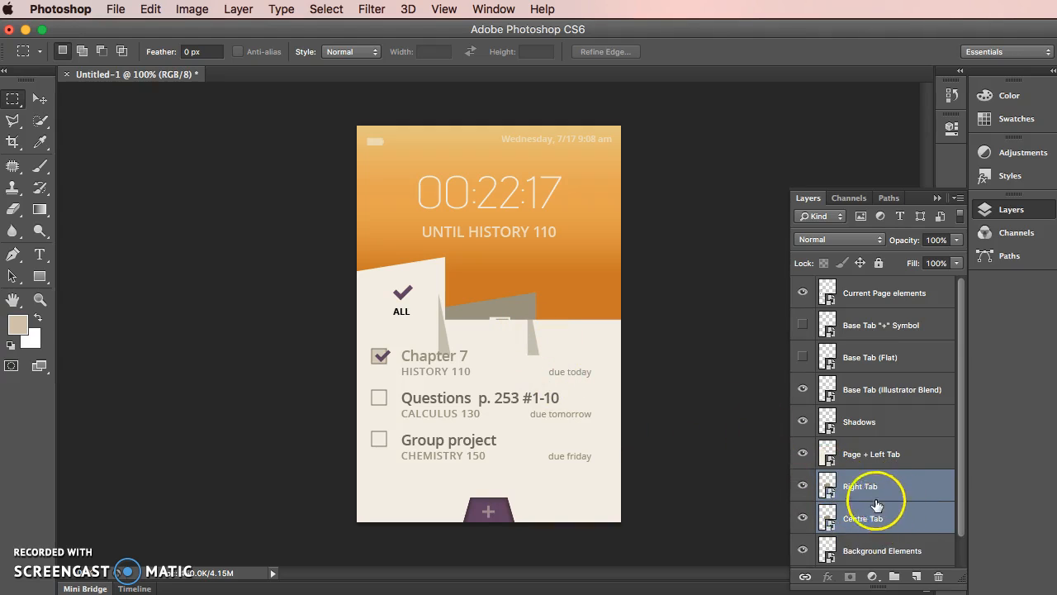
drag(513, 313, 527, 277)
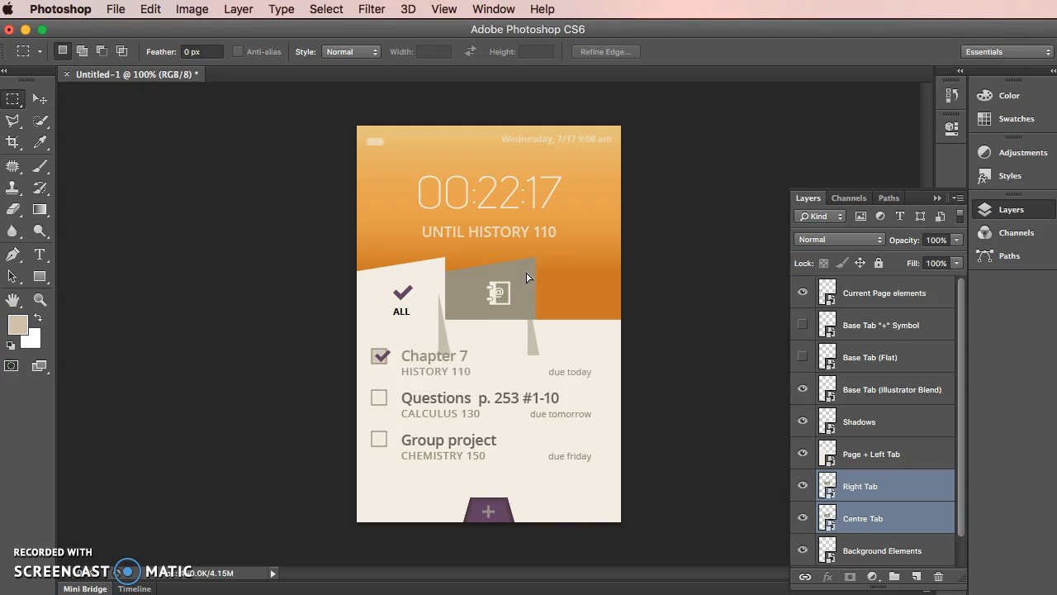
- Shift Right Tab alone across to the canvas's right edge and place its layer below Centre Tab
click(898, 487)
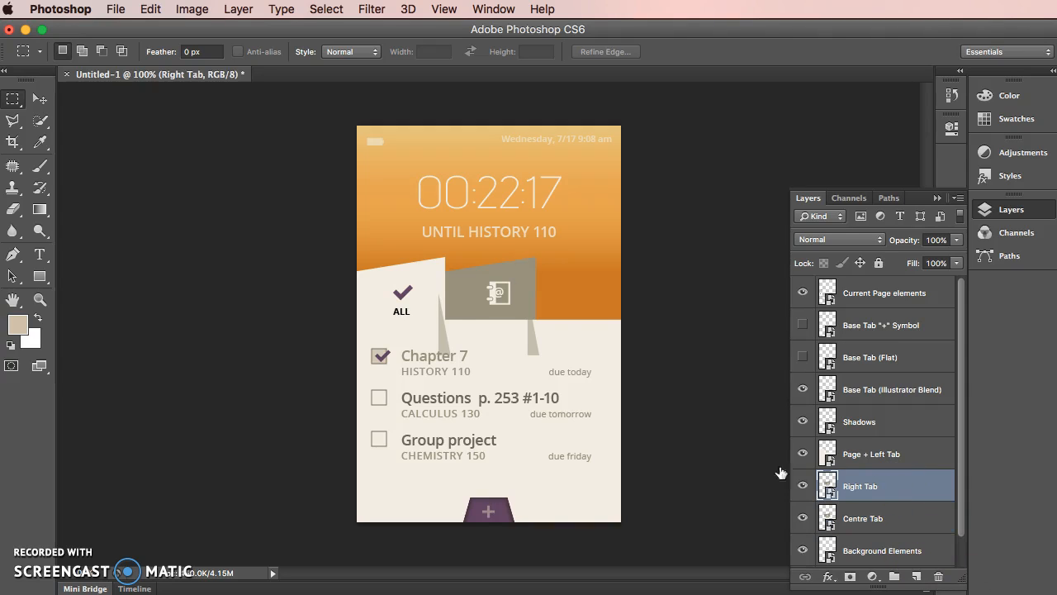
drag(513, 287, 560, 284)
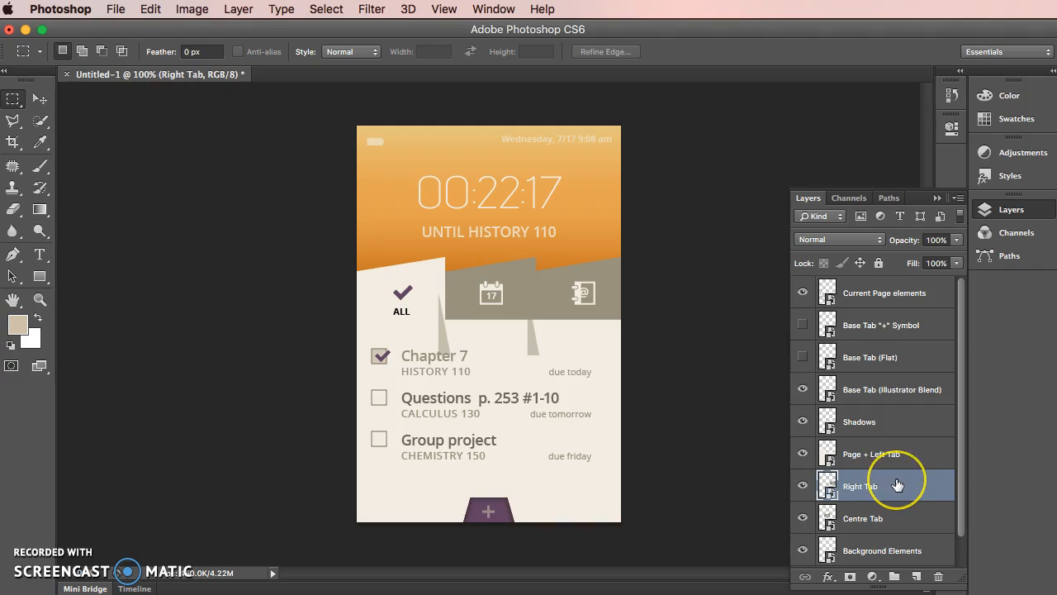
drag(897, 482, 905, 532)
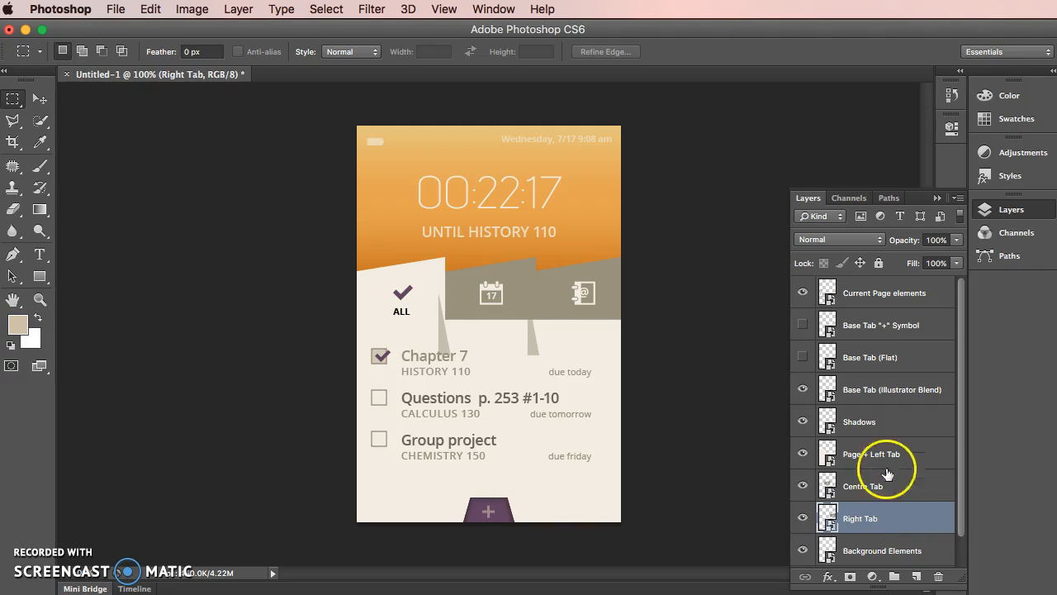
- Move the Shadows layer up onto the left edges of the centre and right tabs and set its blend mode to Multiply
click(808, 421)
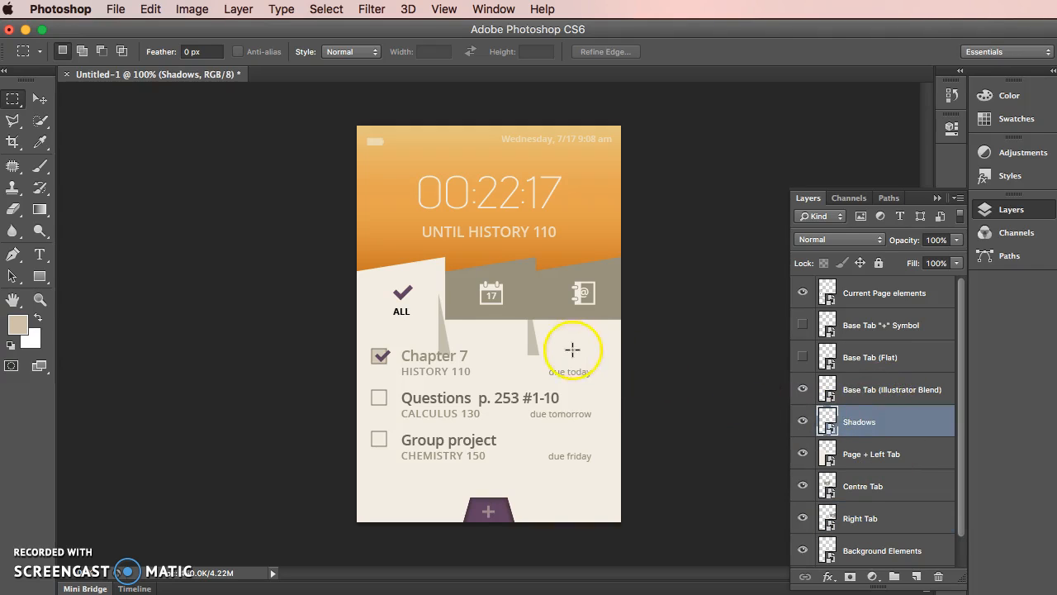
drag(535, 357, 545, 322)
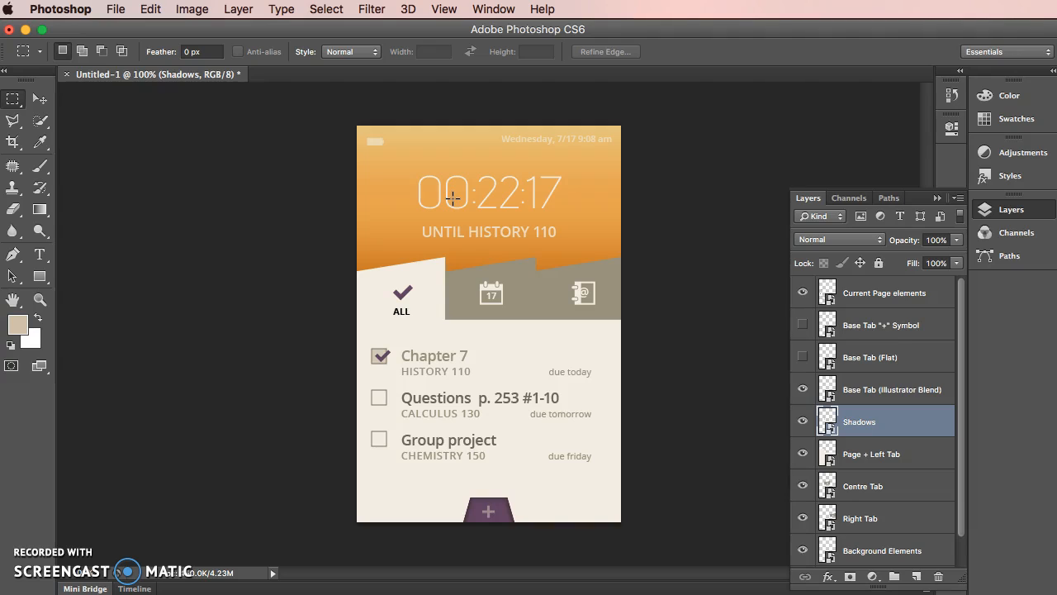
click(831, 239)
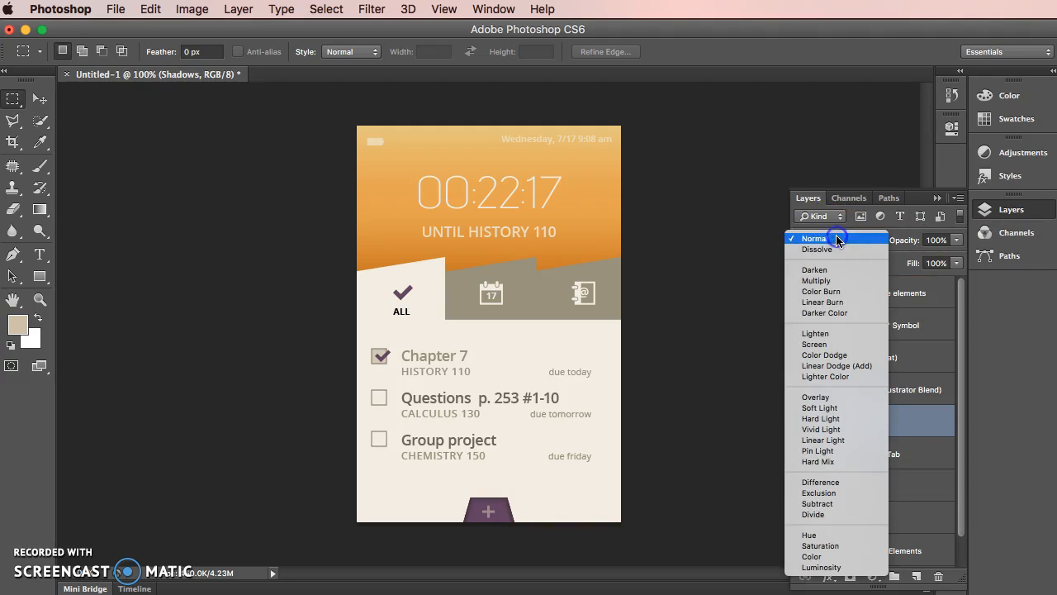
click(835, 278)
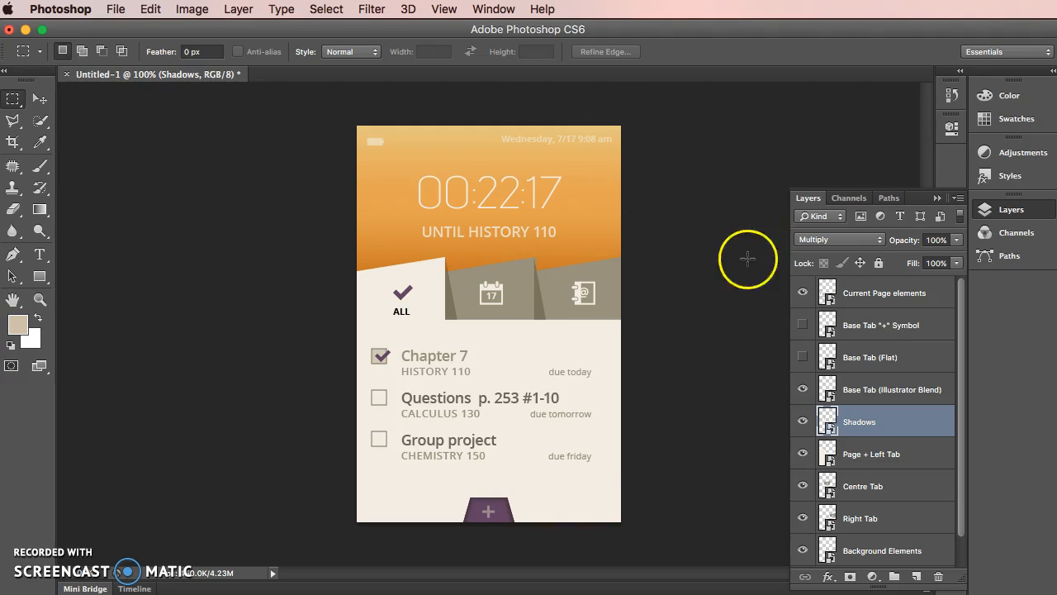
- Hide the Base Tab (Illustrator Blend) layer and show the Base Tab (Flat) layer instead
scroll(889, 364, down, 1)
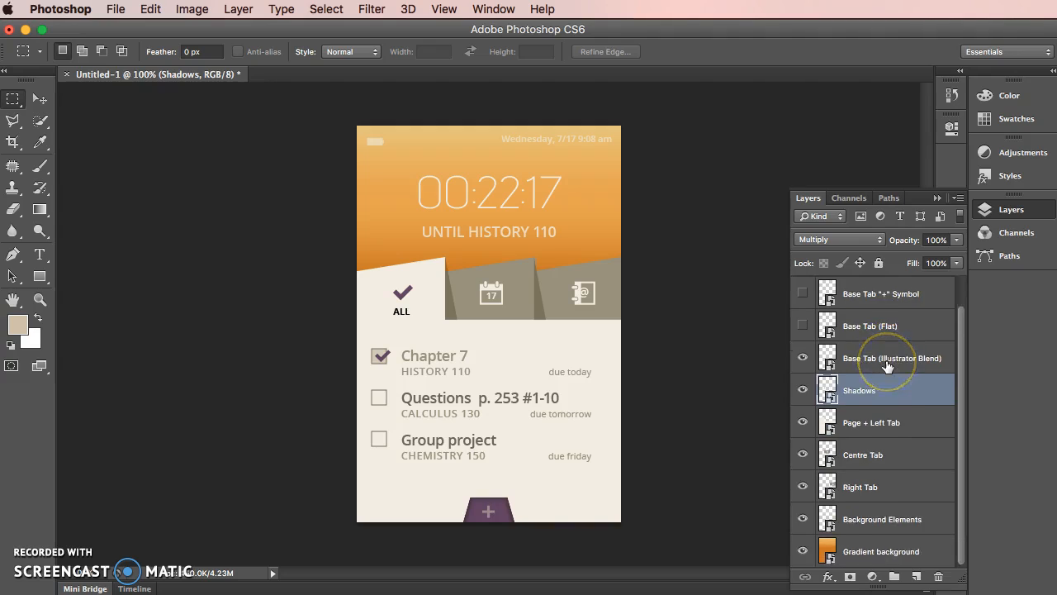
scroll(888, 366, up, 1)
click(805, 389)
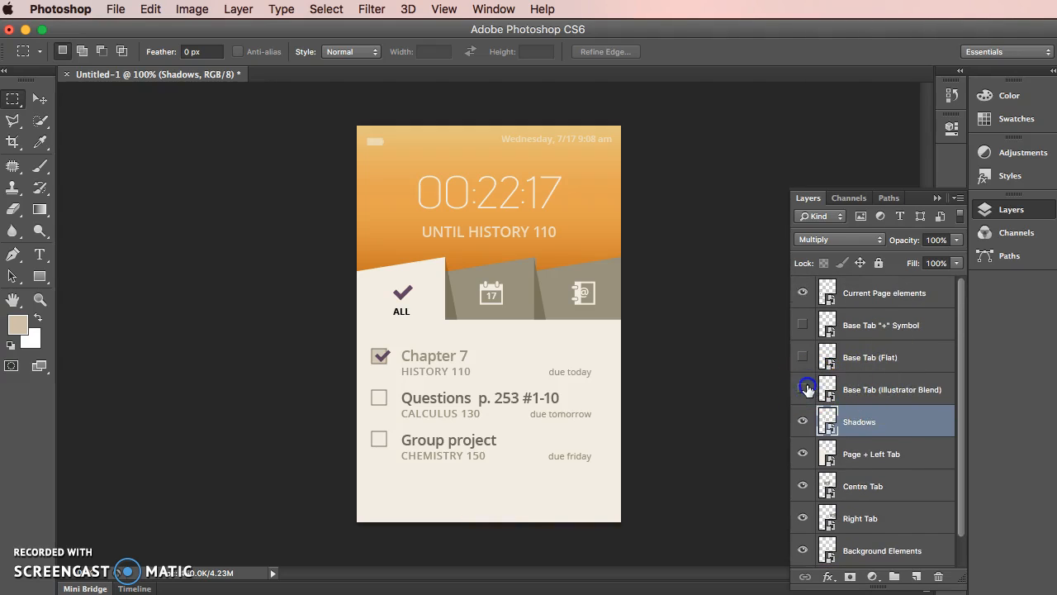
click(805, 389)
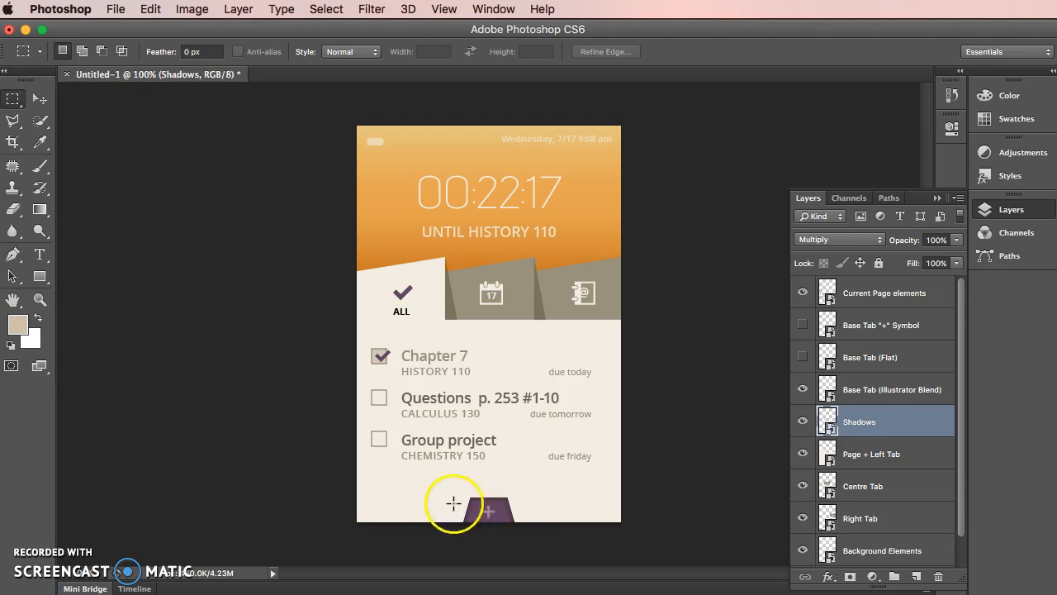
click(803, 389)
click(803, 357)
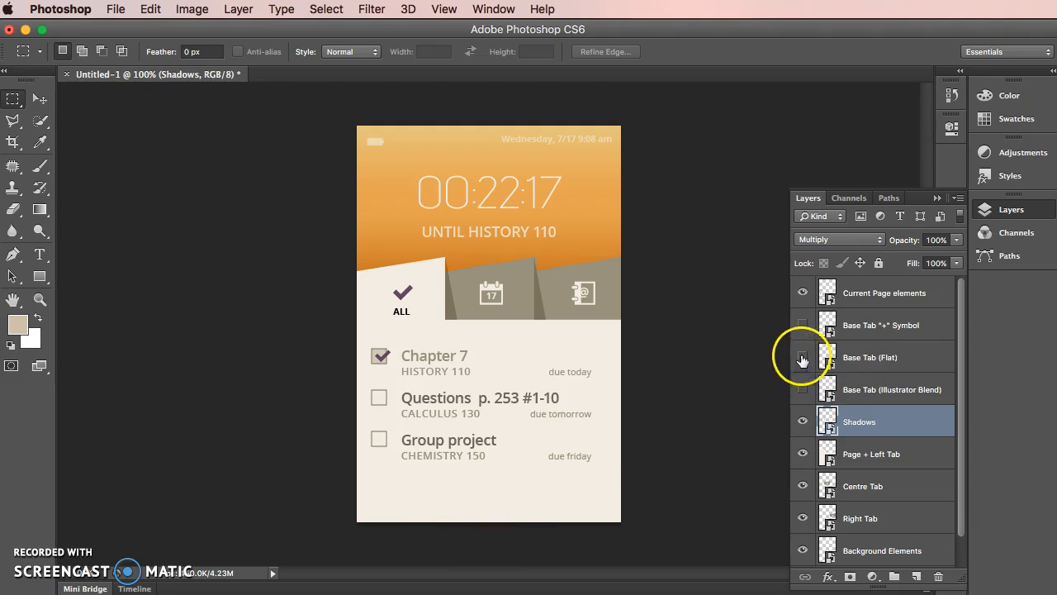
- Add an Inner Shadow to the Base Tab (Flat) layer with Multiply blending, 42% opacity and a 112° angle
double_click(898, 357)
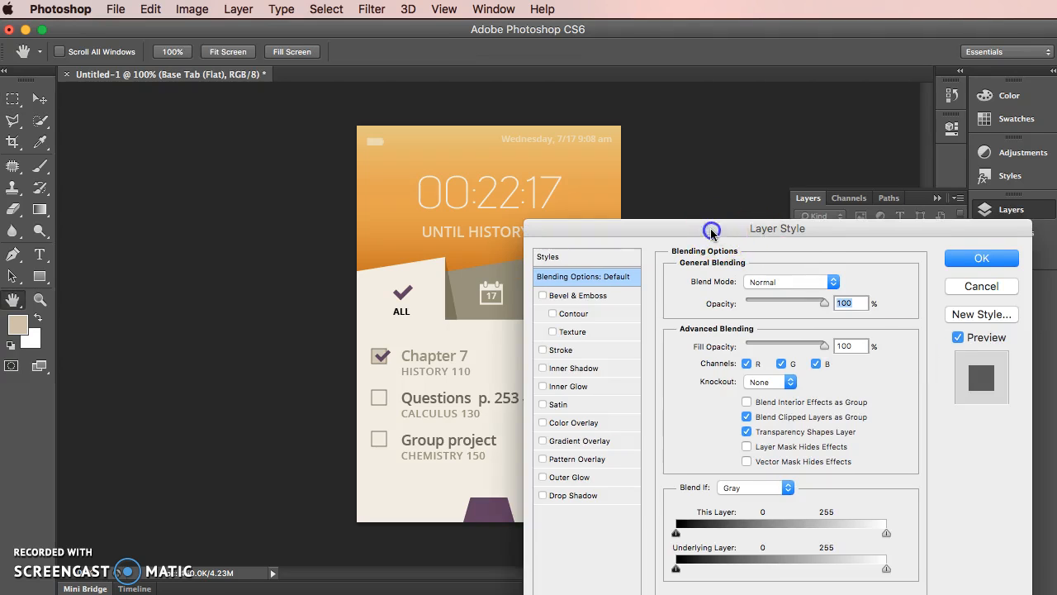
drag(711, 233, 375, 85)
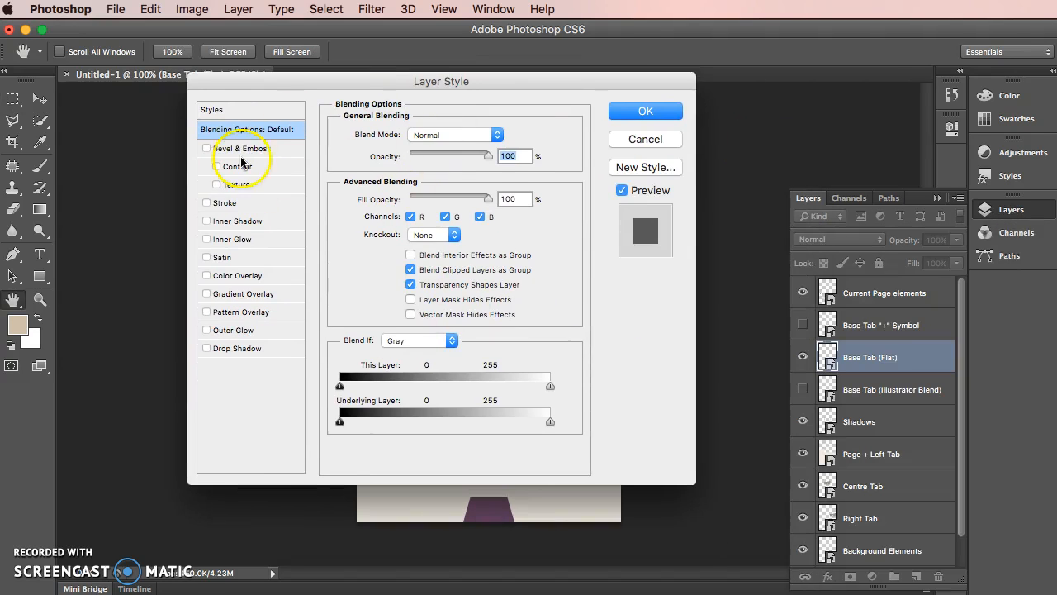
drag(306, 87, 244, 68)
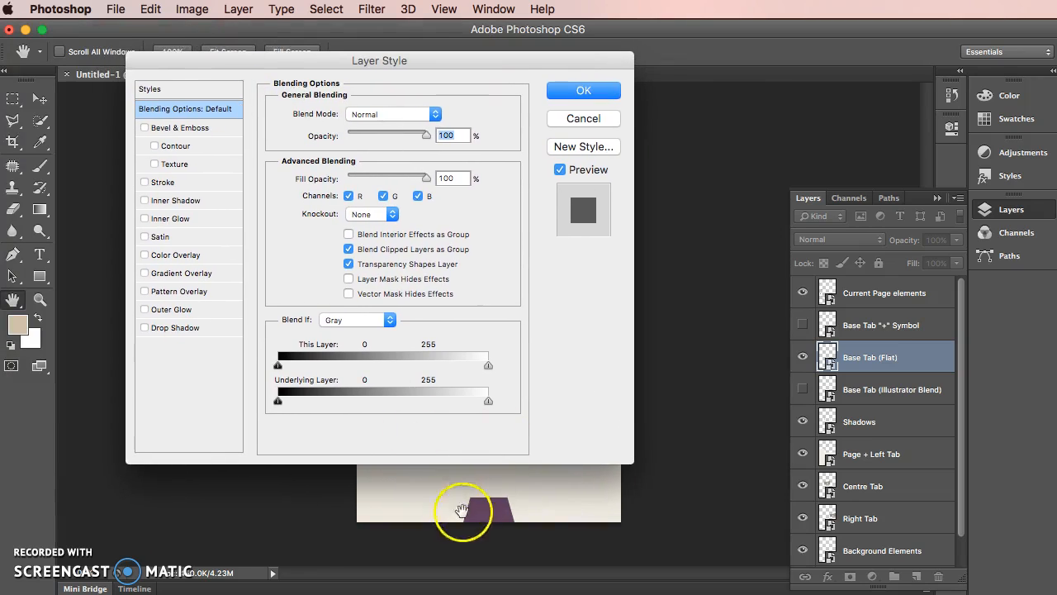
click(191, 203)
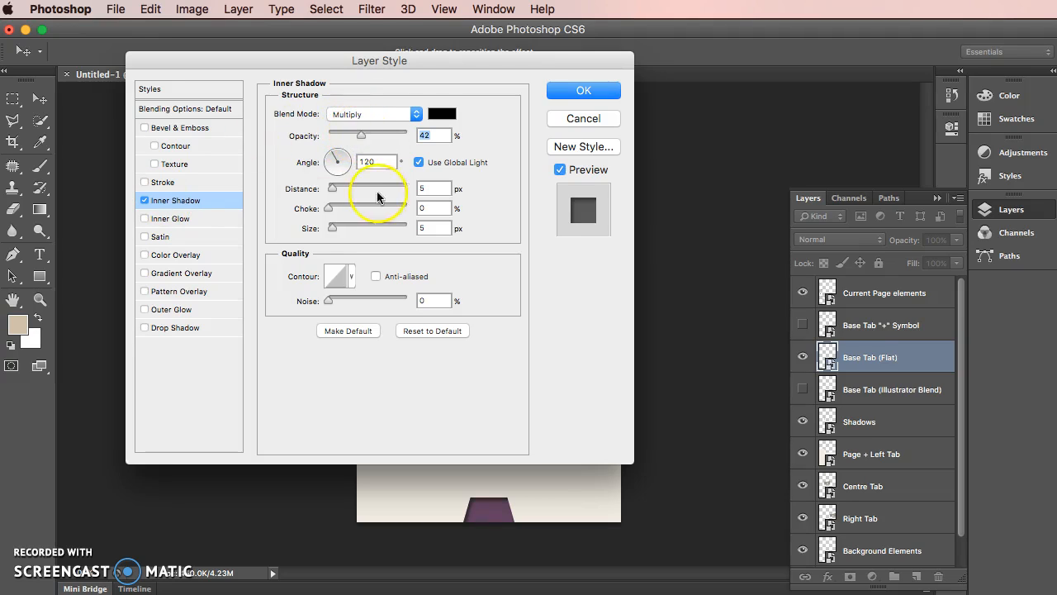
drag(334, 157, 337, 157)
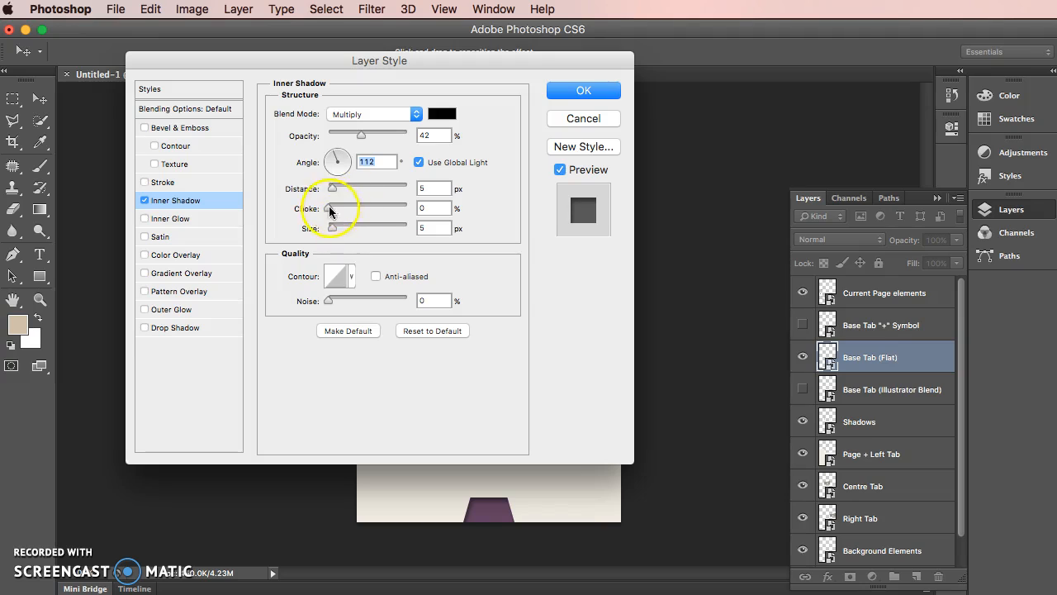
- Set the inner shadow's distance to 3 px and its size to 8 px, and apply the layer style
click(430, 228)
text(3)
key(Tab)
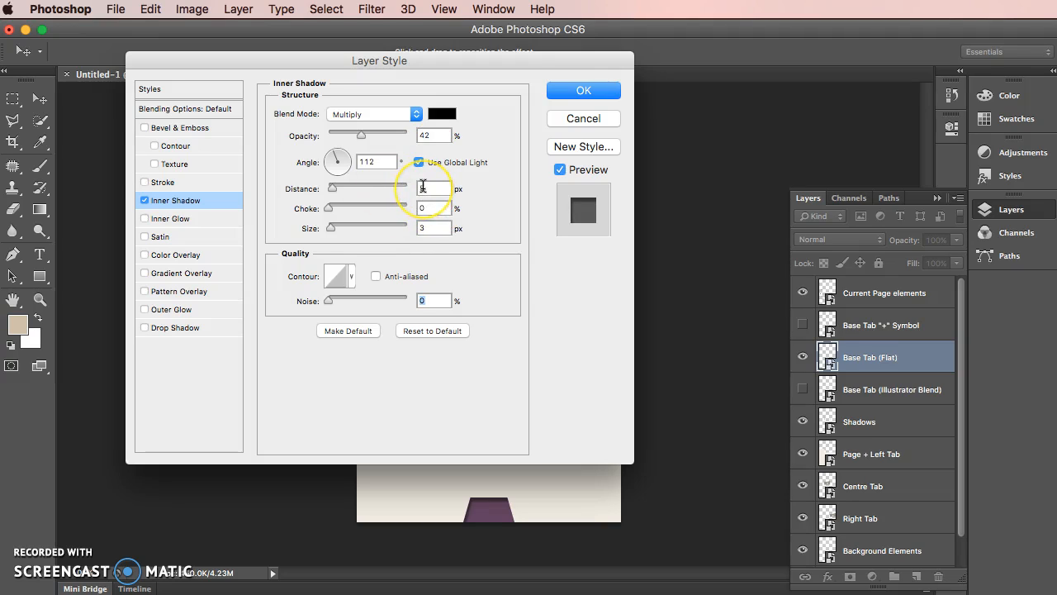
drag(427, 229, 407, 228)
key(Tab)
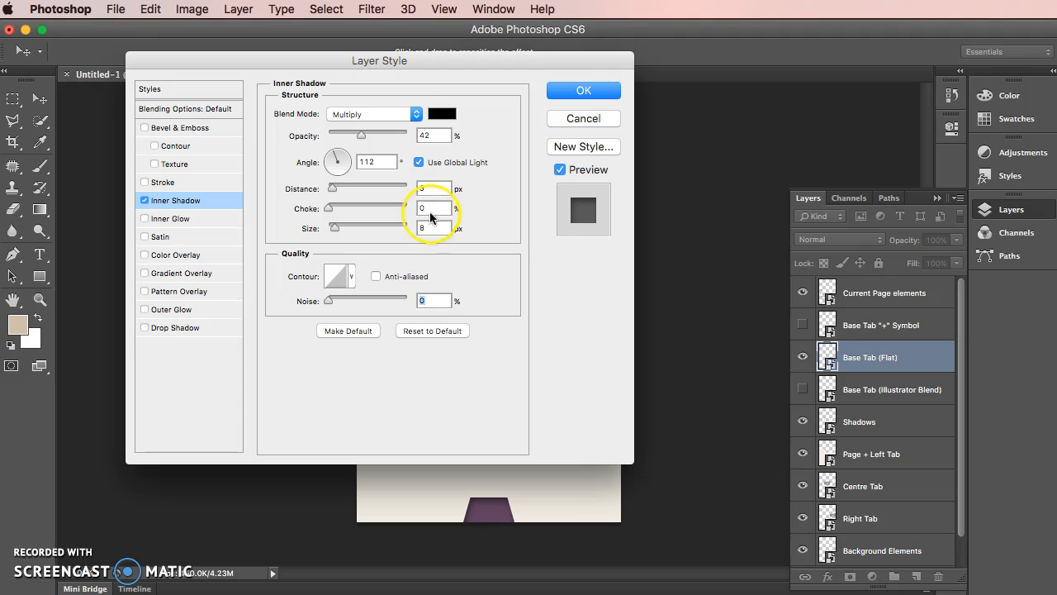
text(3)
key(Tab)
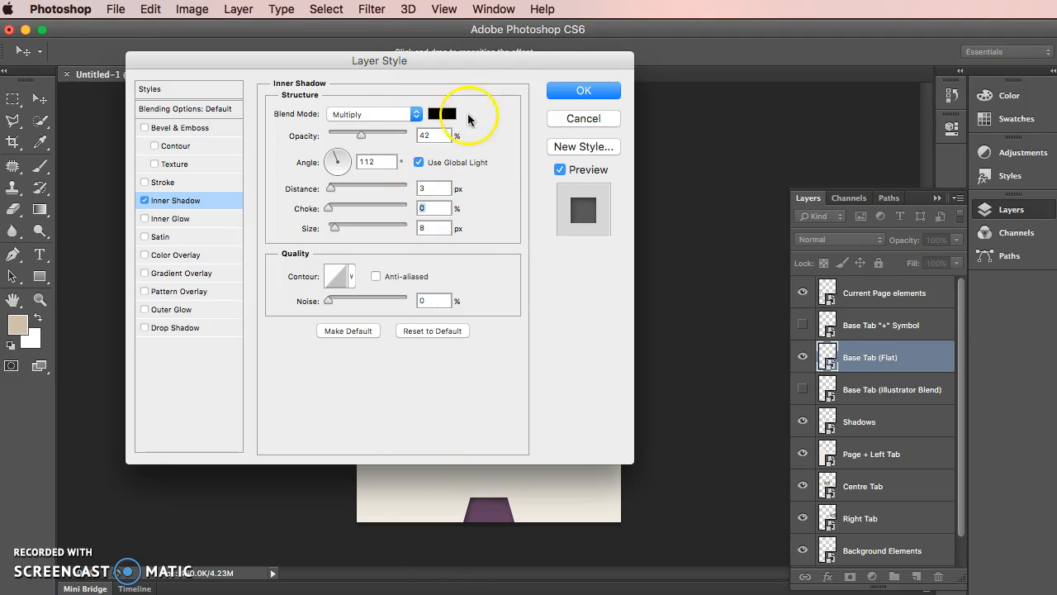
click(613, 90)
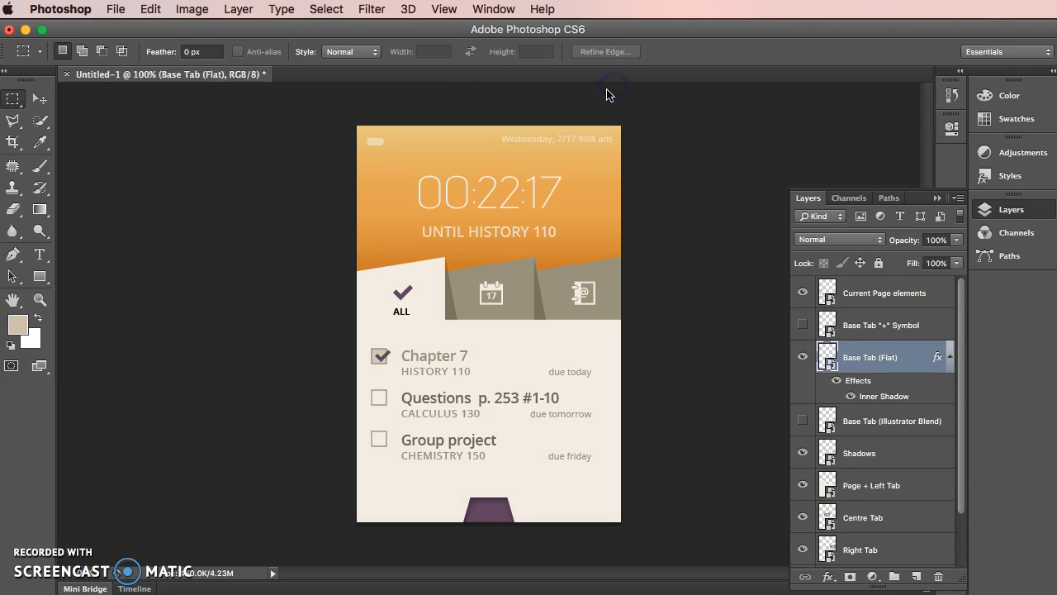
- Show the Base Tab "+" Symbol layer and link it with the Base Tab (Flat) layer
click(802, 325)
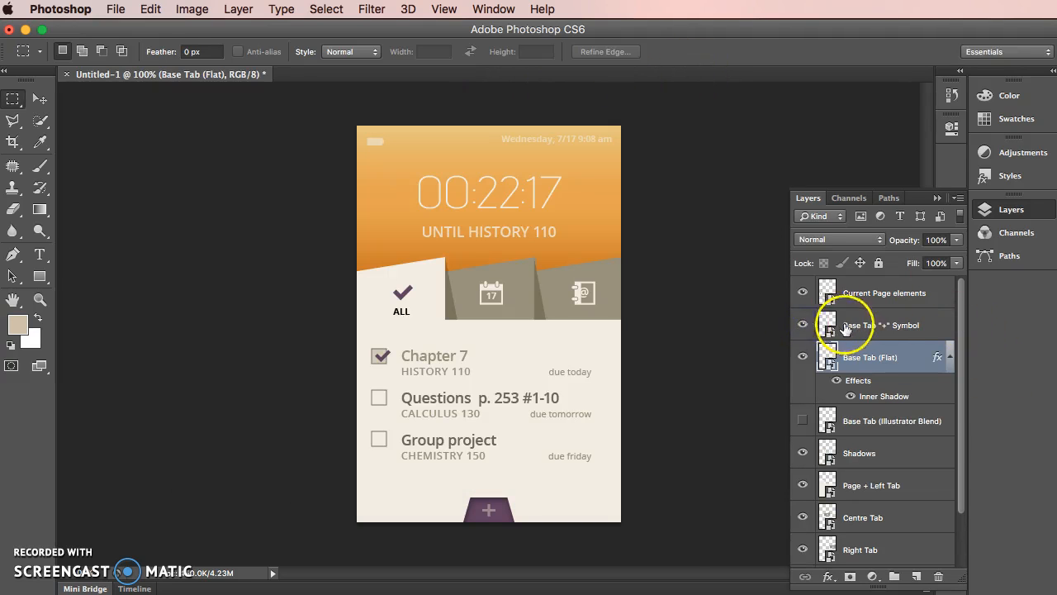
click(950, 357)
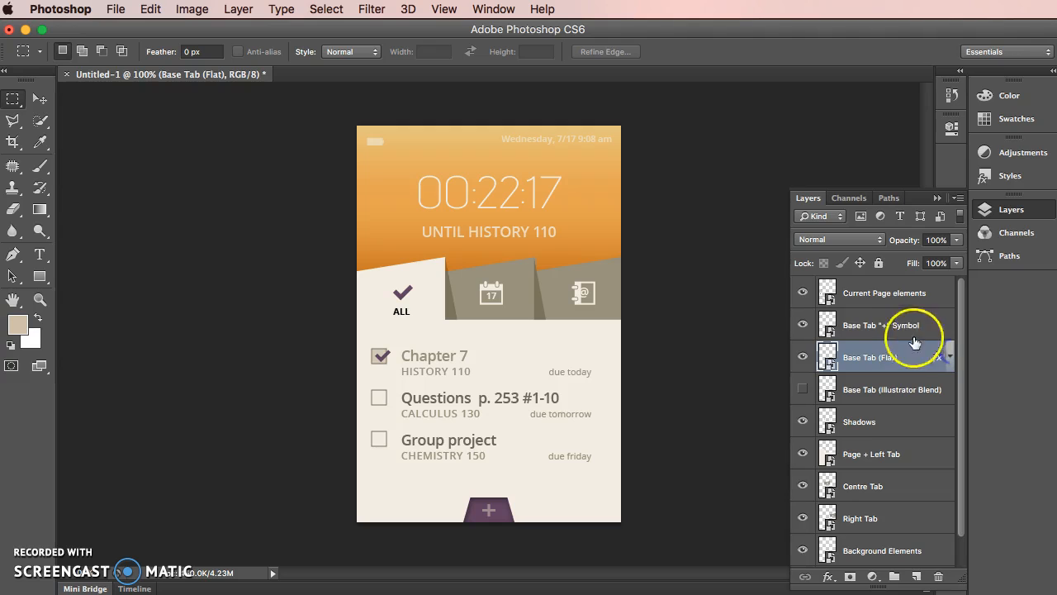
shift+click(866, 310)
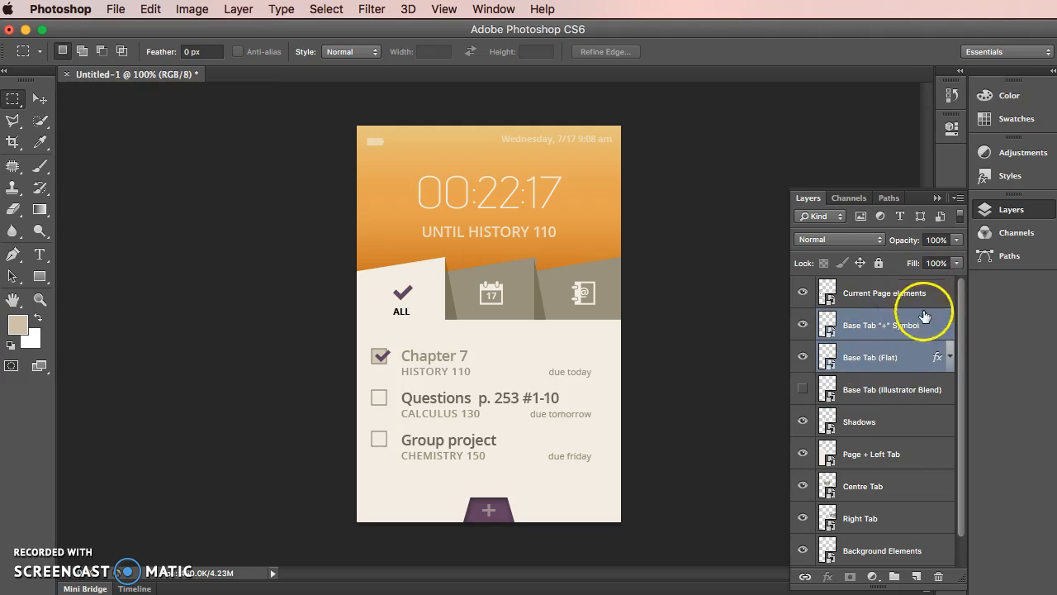
click(805, 577)
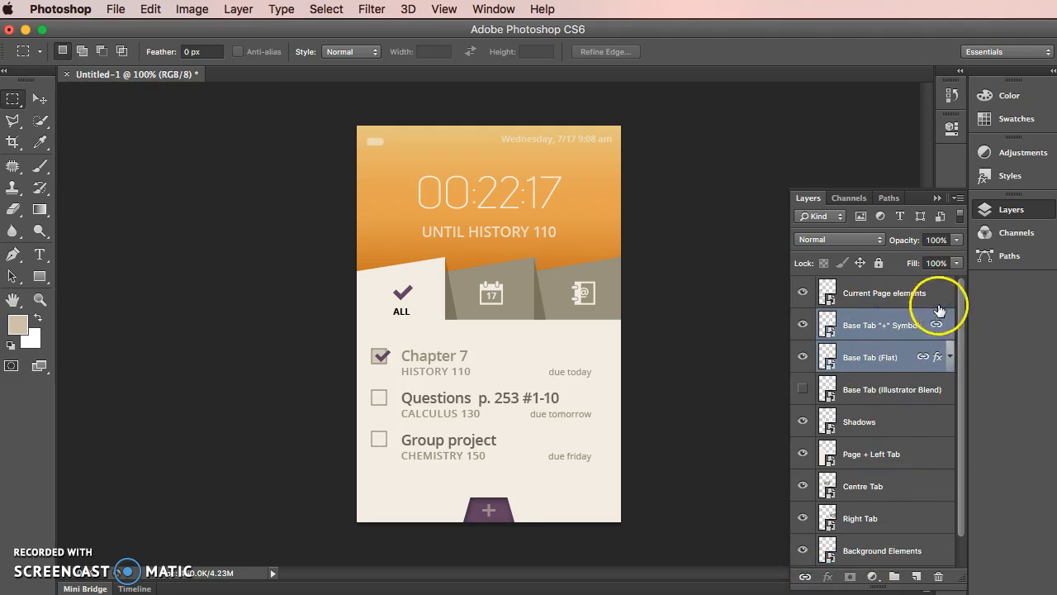
- Group the two linked base tab layers into a new group named "Base Tab (Photoshop)"
click(958, 198)
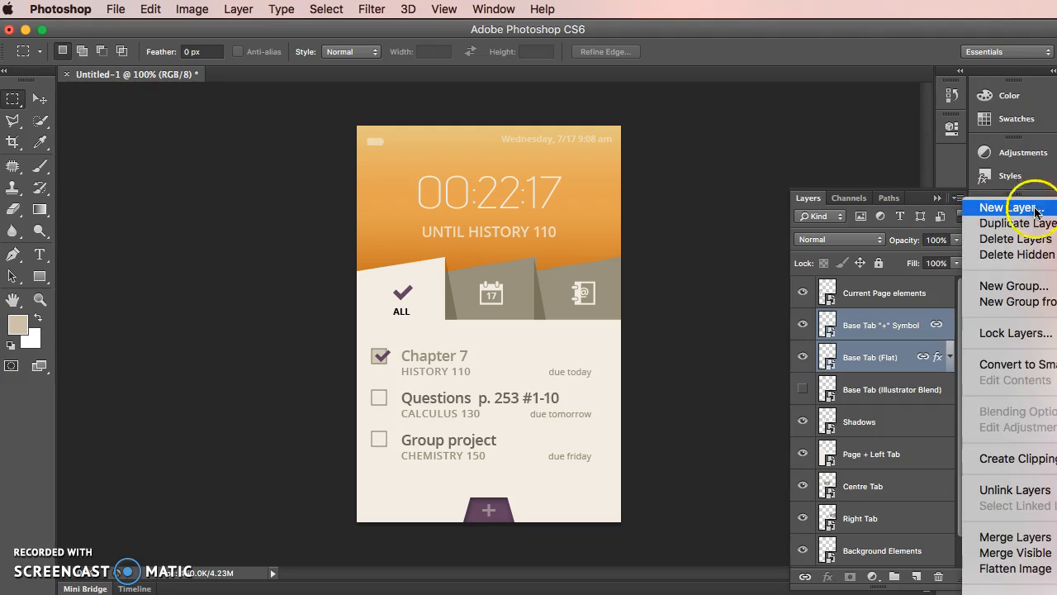
click(1010, 303)
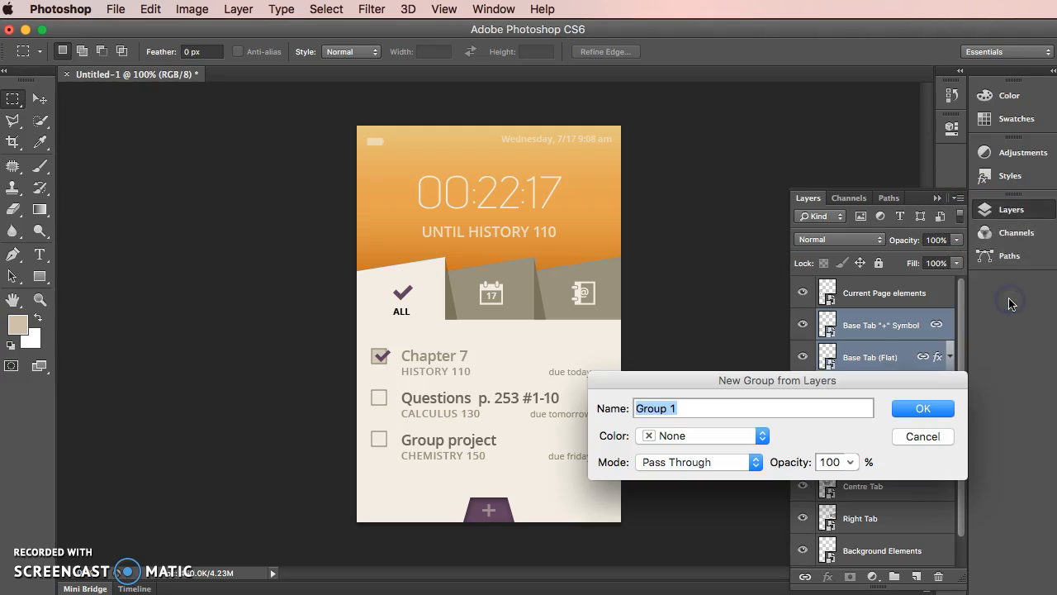
text(Base Tab)
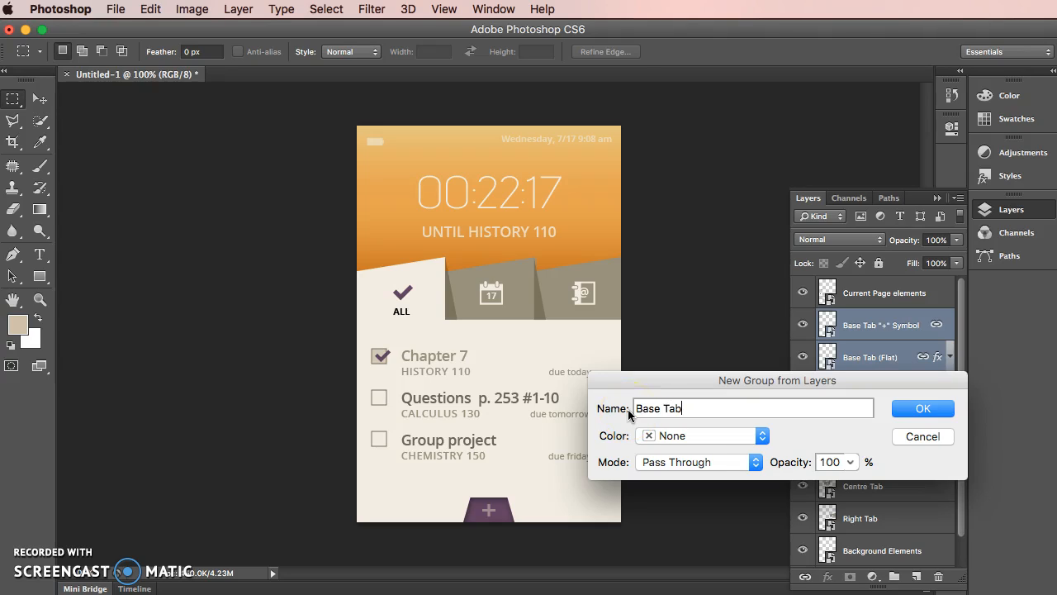
text( (Photoshop))
key(Return)
- Compare the Base Tab (Photoshop) group with the Base Tab (Illustrator Blend) layer by toggling their visibility
click(801, 318)
click(801, 318)
click(800, 339)
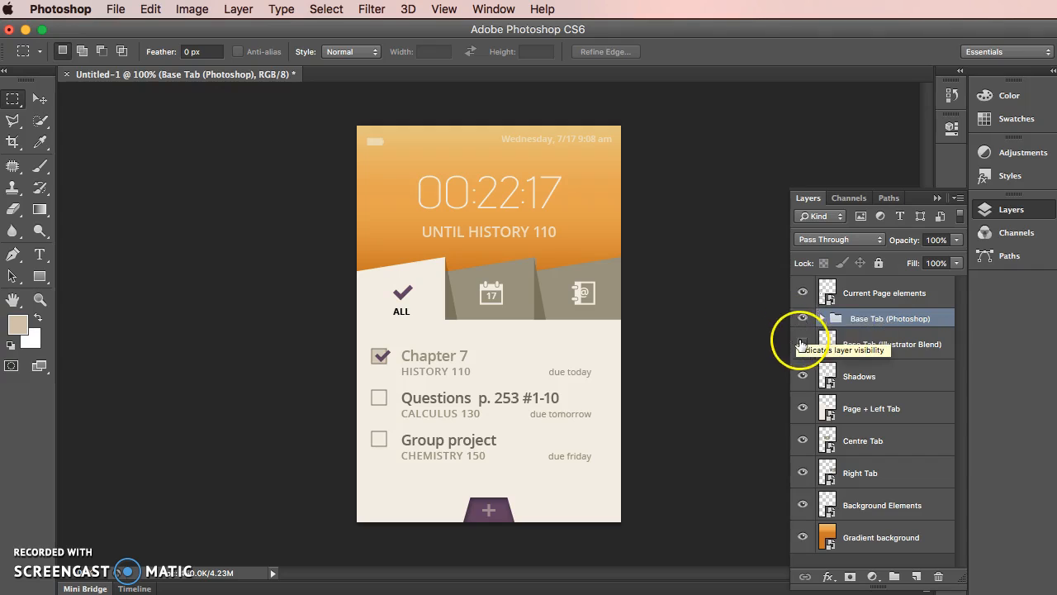
click(805, 319)
click(803, 319)
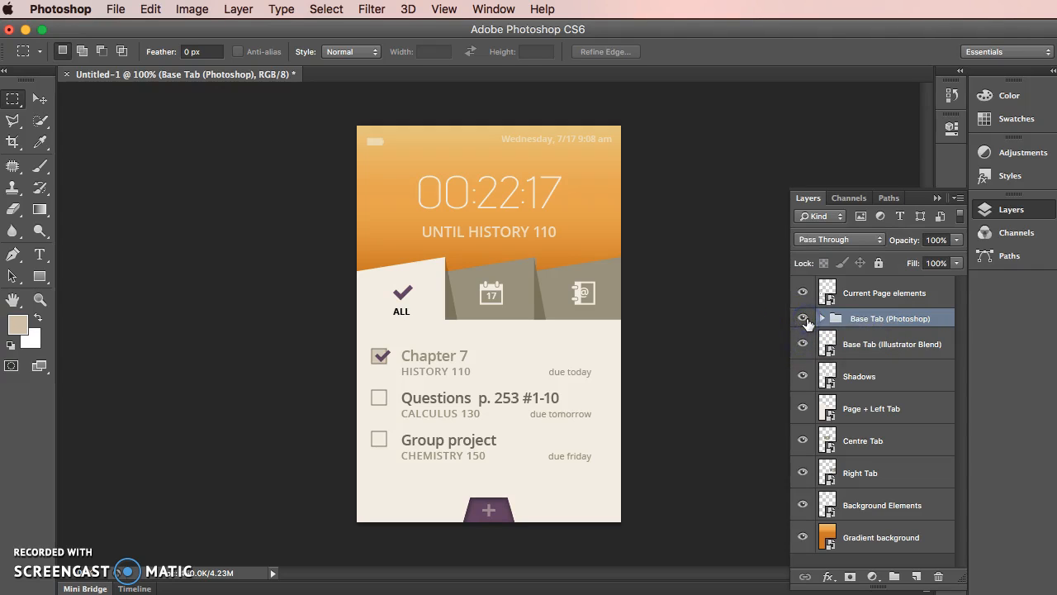
click(802, 344)
- Unlink the "+" Symbol and Flat layers inside the Base Tab (Photoshop) group and collapse the group again
click(823, 319)
click(850, 343)
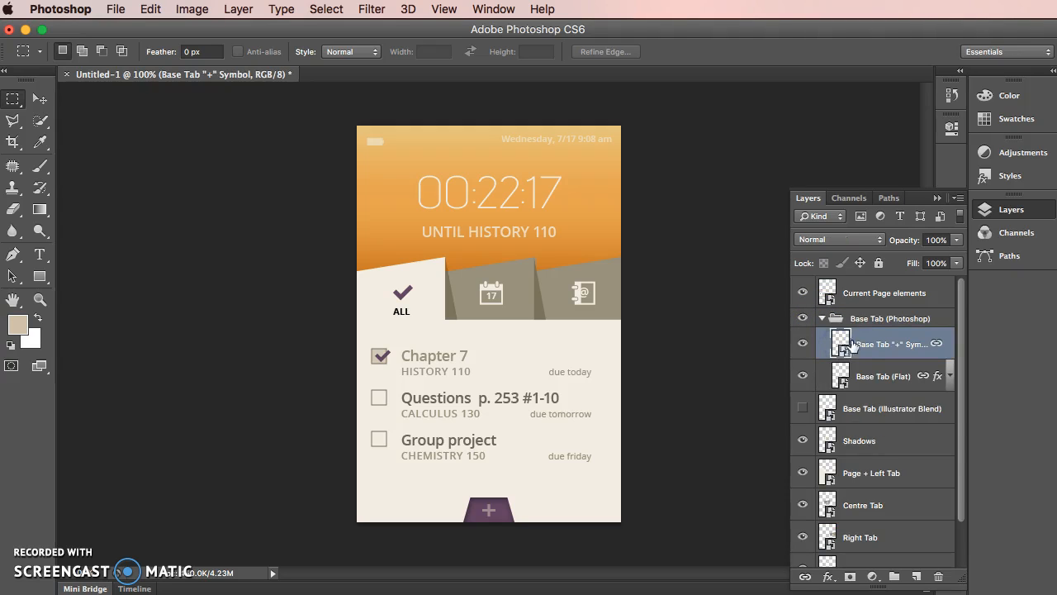
click(805, 576)
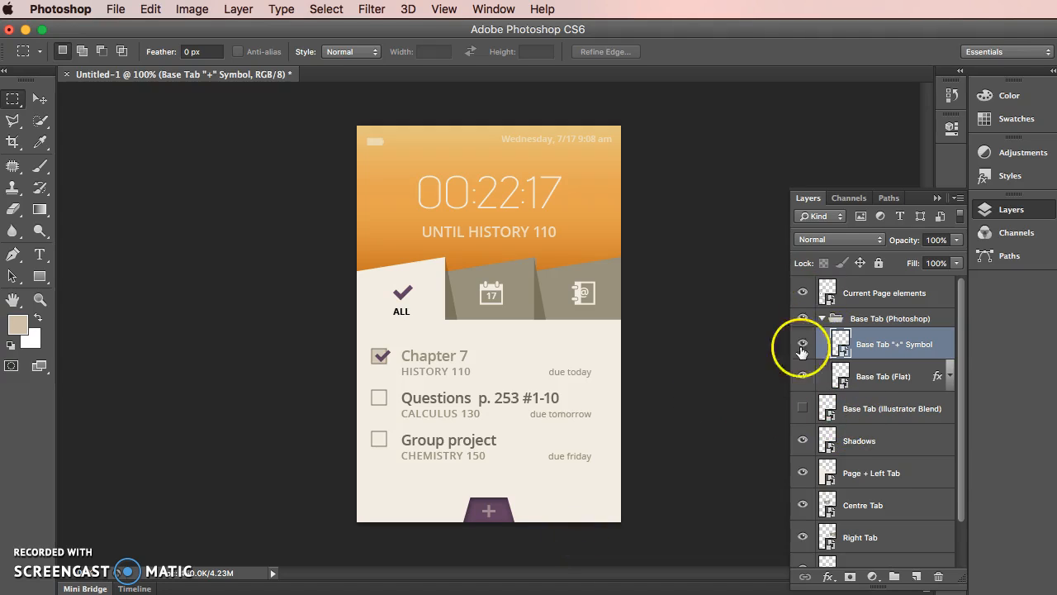
click(821, 319)
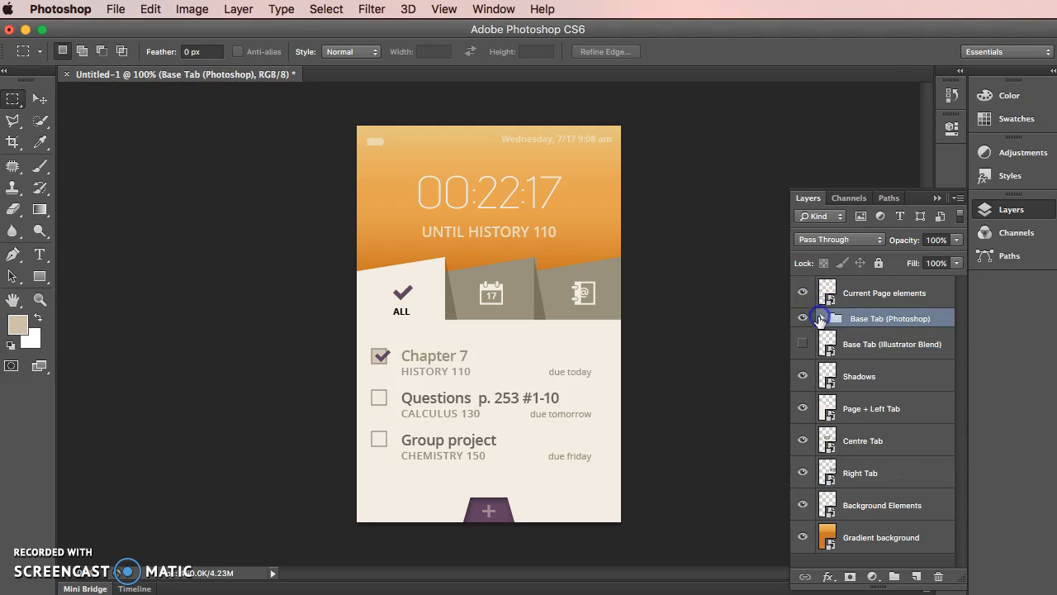
- Show the Base Tab (Illustrator Blend) layer beneath the Base Tab (Photoshop) group
click(802, 343)
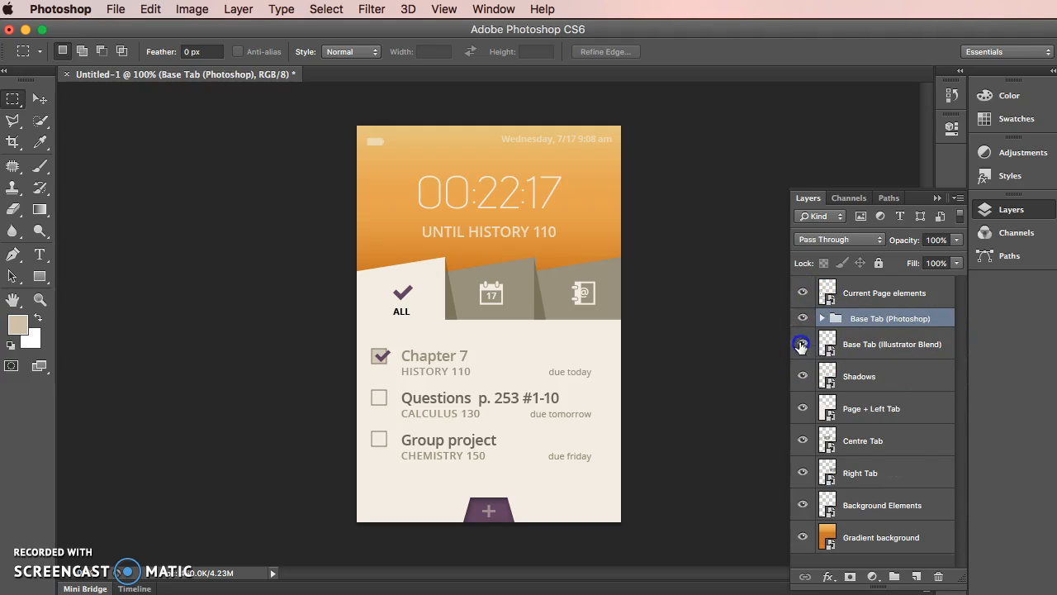